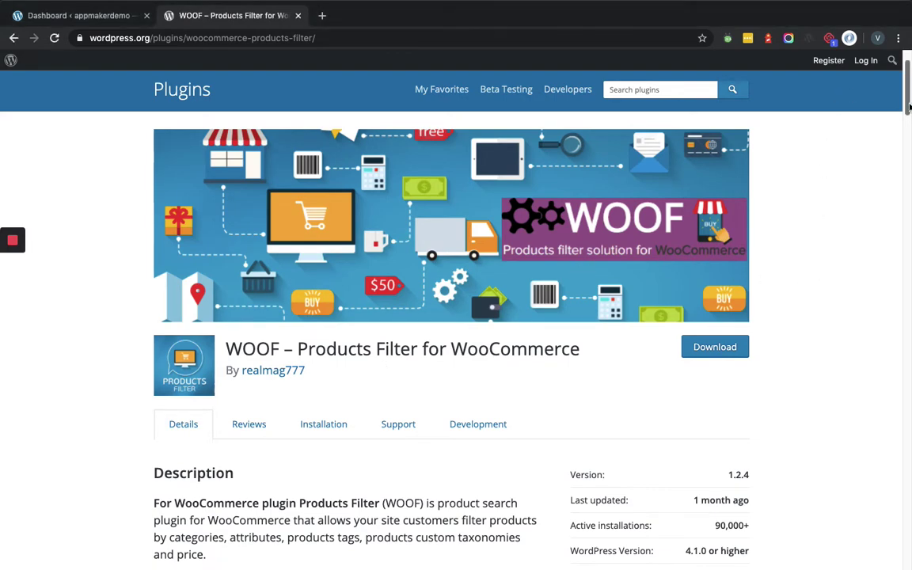
Read through the WOOF plugin's ratings and feature list on its WordPress.org page
drag(909, 107, 902, 175)
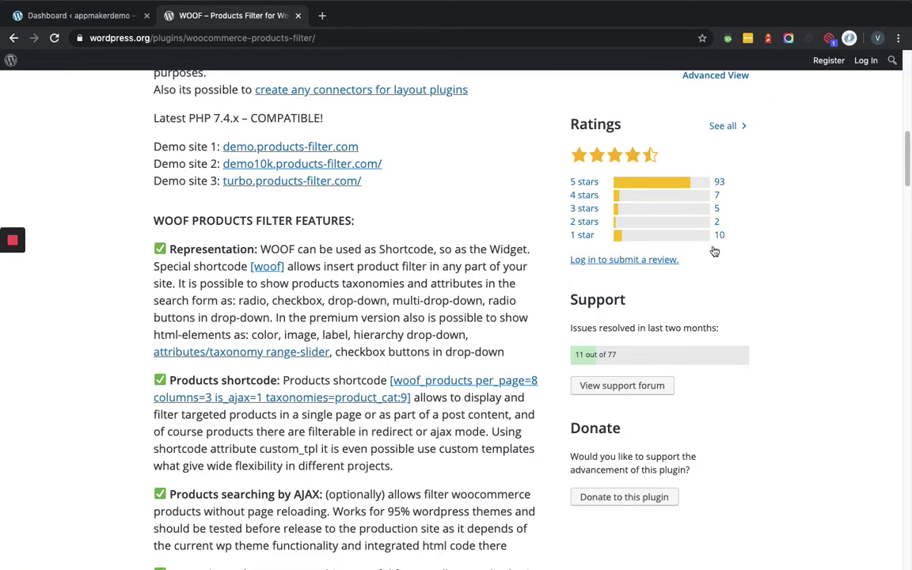
drag(909, 183, 909, 215)
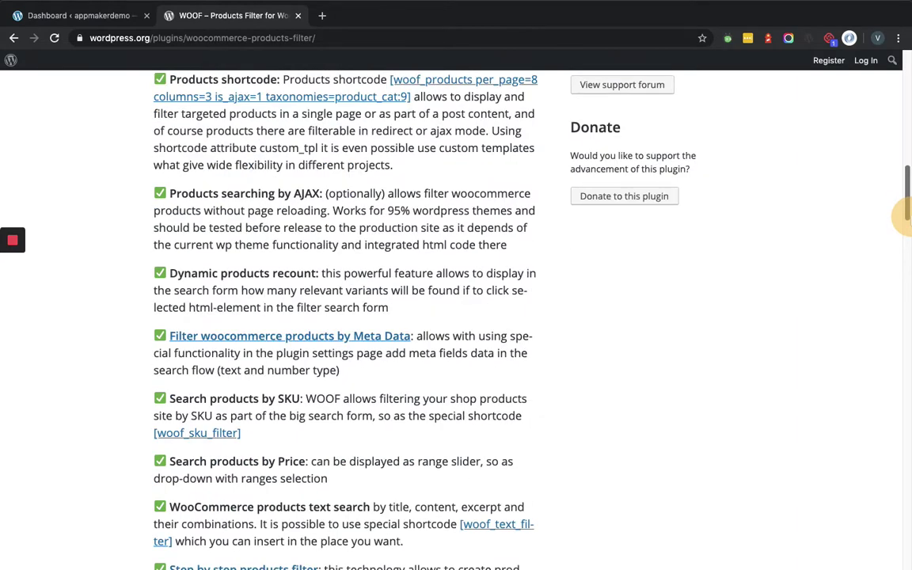
drag(908, 215, 909, 222)
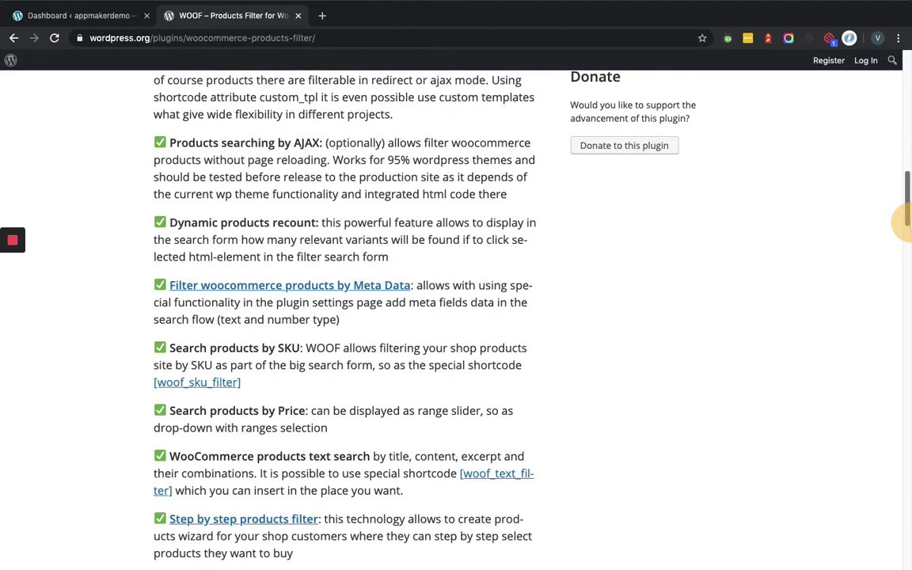
drag(908, 222, 908, 231)
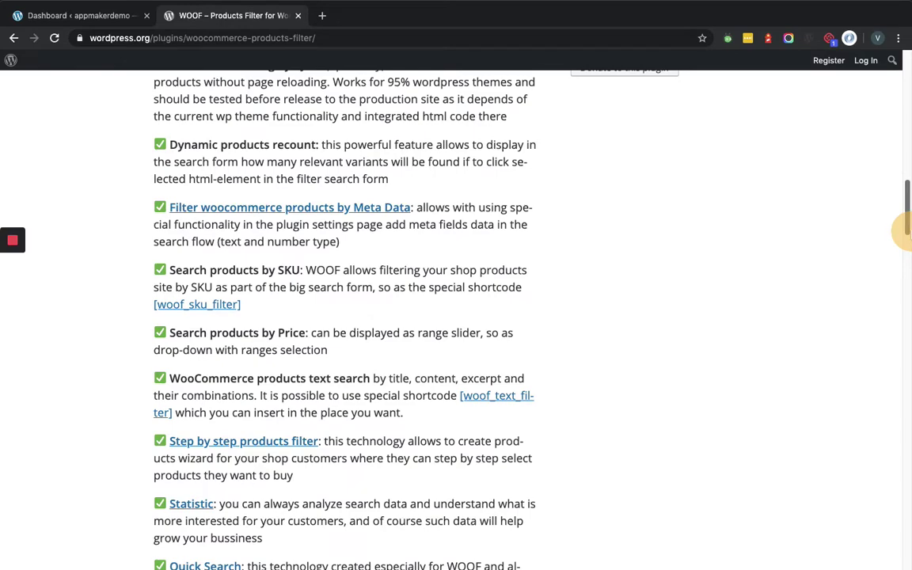
drag(909, 230, 908, 263)
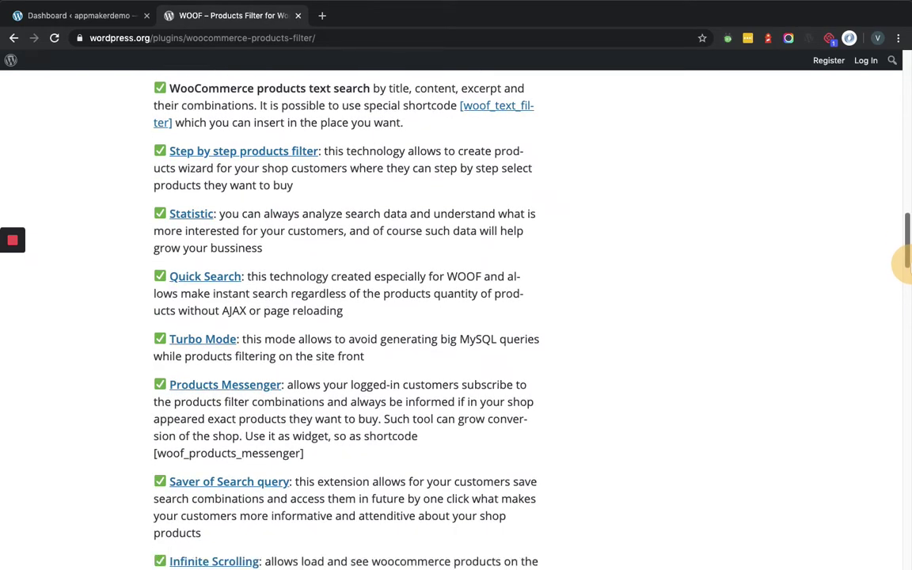
drag(908, 263, 907, 105)
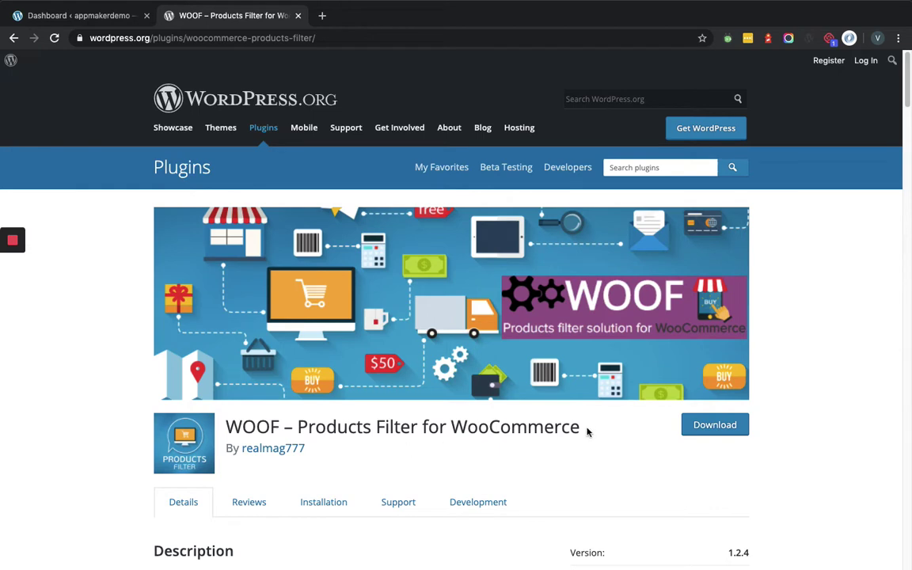
Copy the plugin's title and search the appmakerdemo site's Add Plugins page for "WOOF – Products Filter for WooCommerce"
drag(586, 429, 234, 428)
key(super+c)
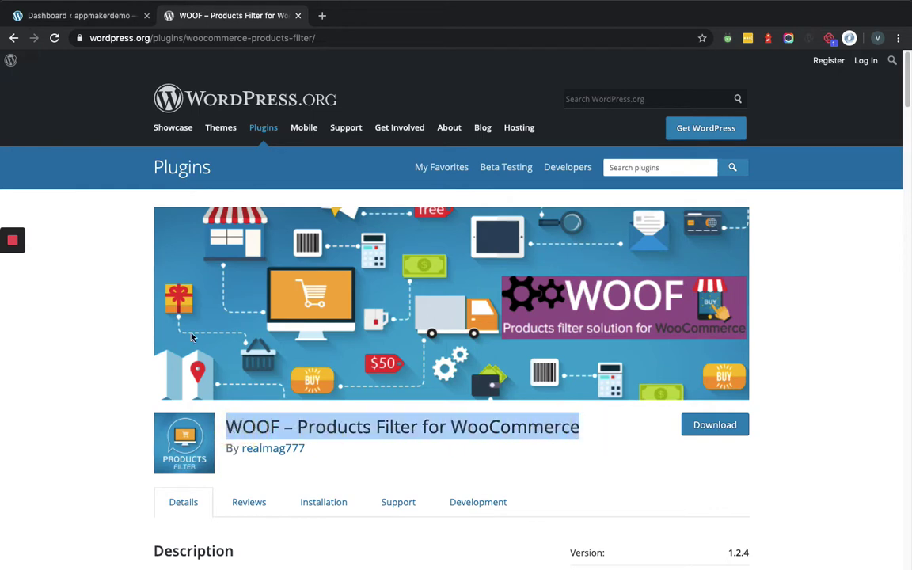
click(88, 17)
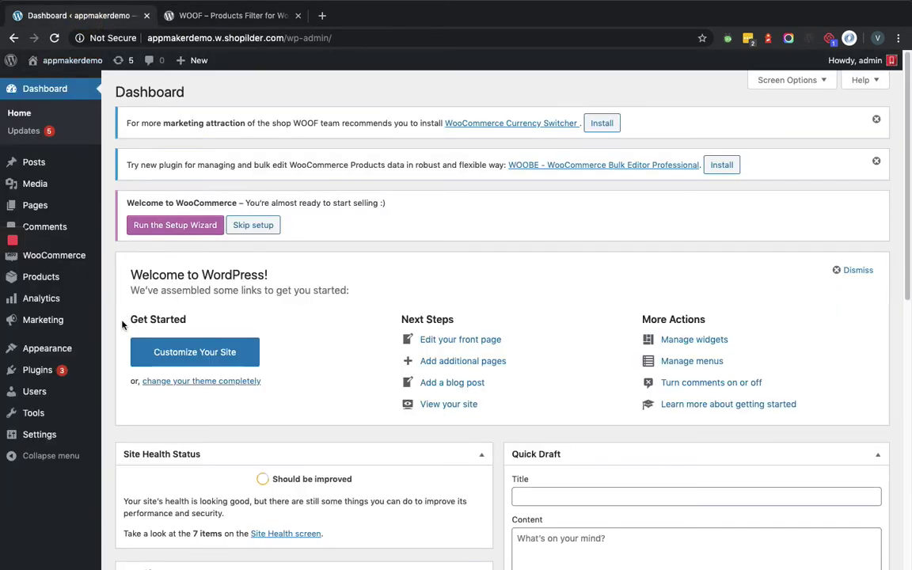
mouse_move(37, 370)
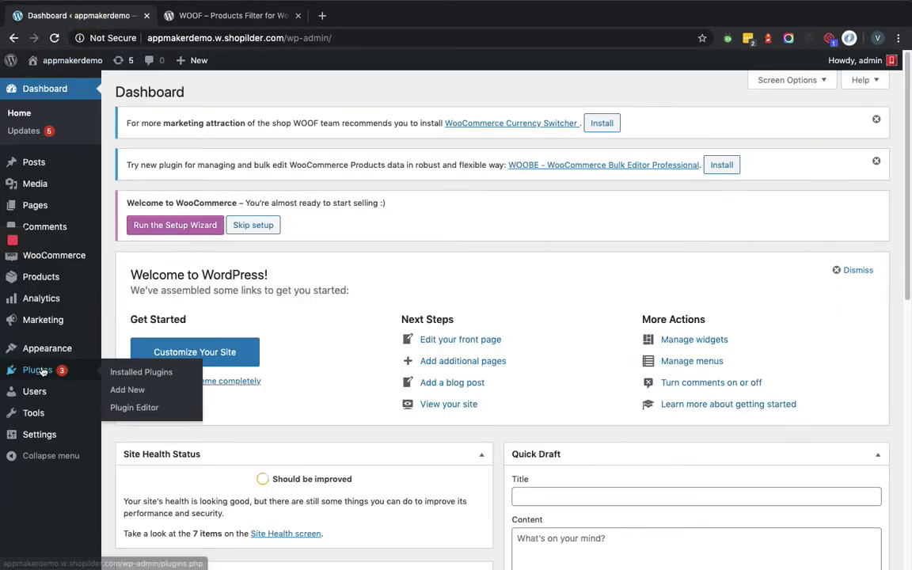
click(125, 390)
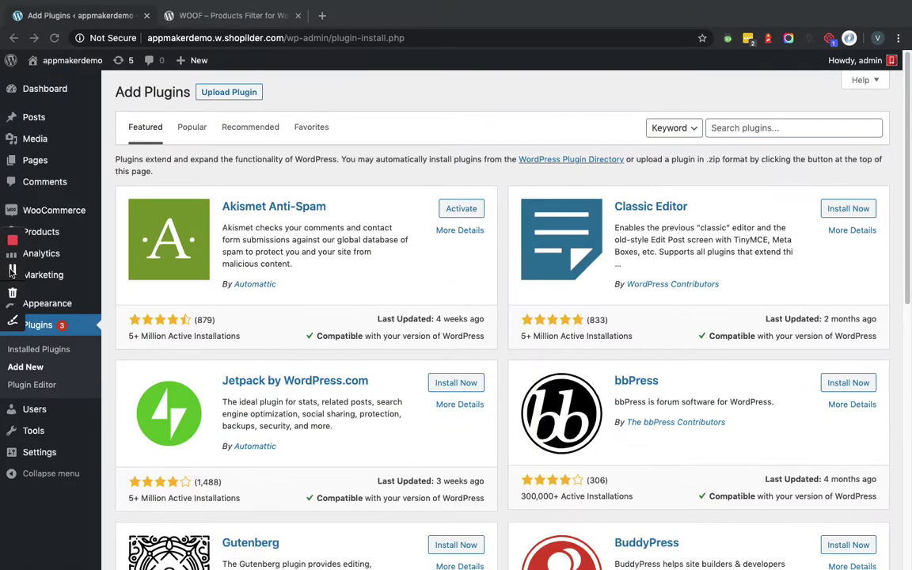
click(765, 128)
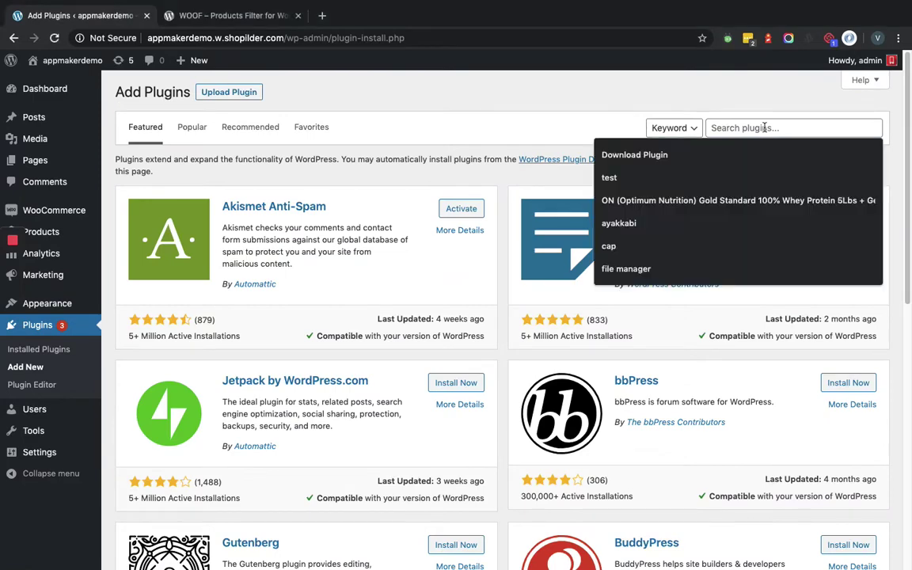
key(super+v)
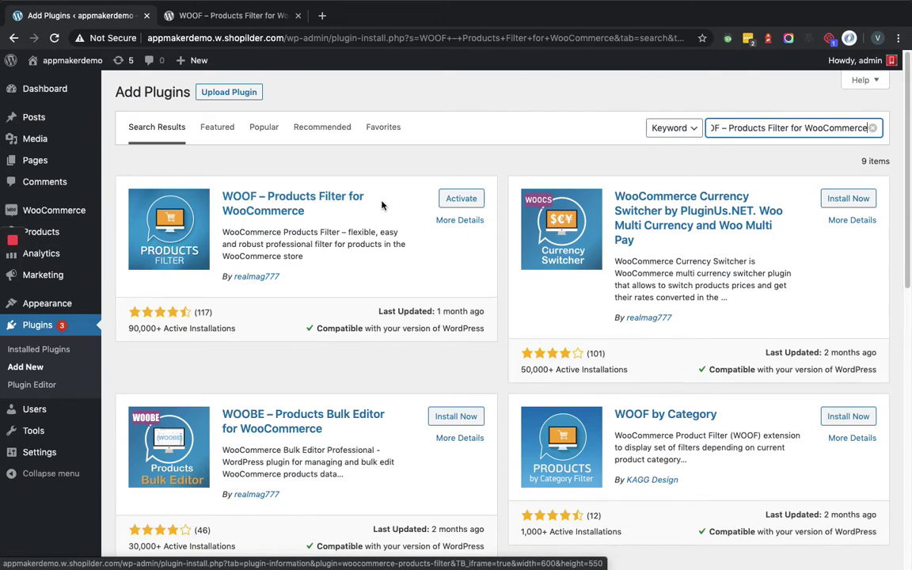
Activate the WOOF – Products Filter for WooCommerce plugin and open its settings
click(457, 200)
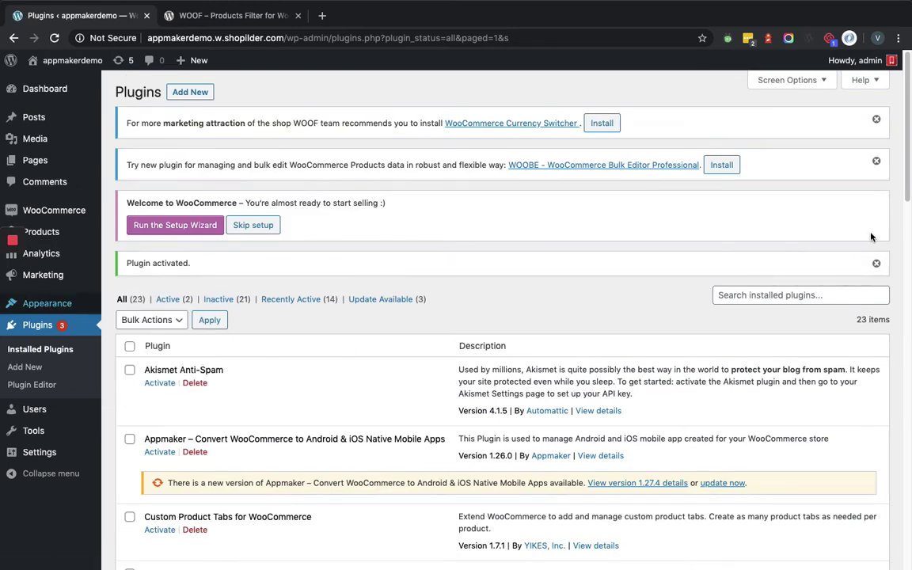
drag(909, 196, 903, 414)
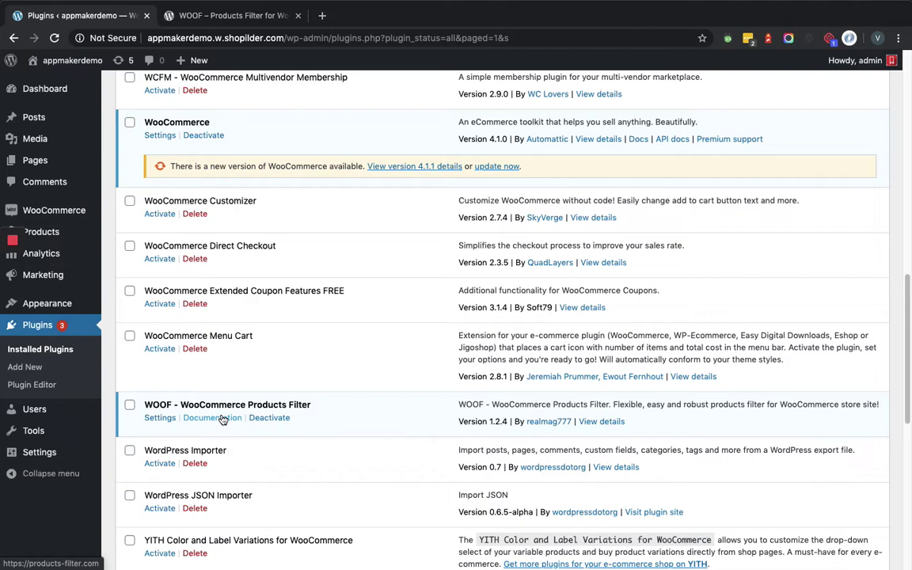
click(156, 422)
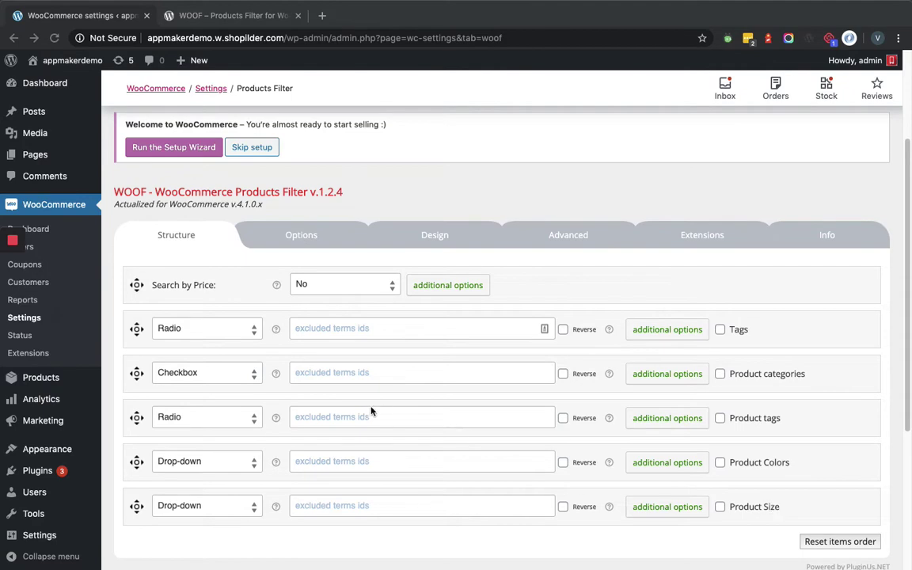
Enable the Product categories, Product Colors and Product Size filters in the WOOF structure and save the settings
scroll(408, 392, down, 1)
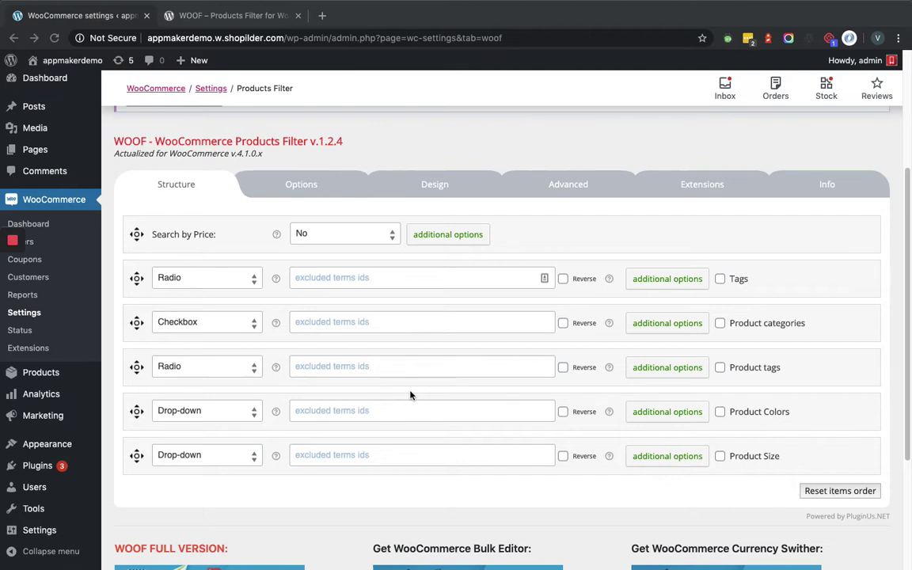
click(720, 324)
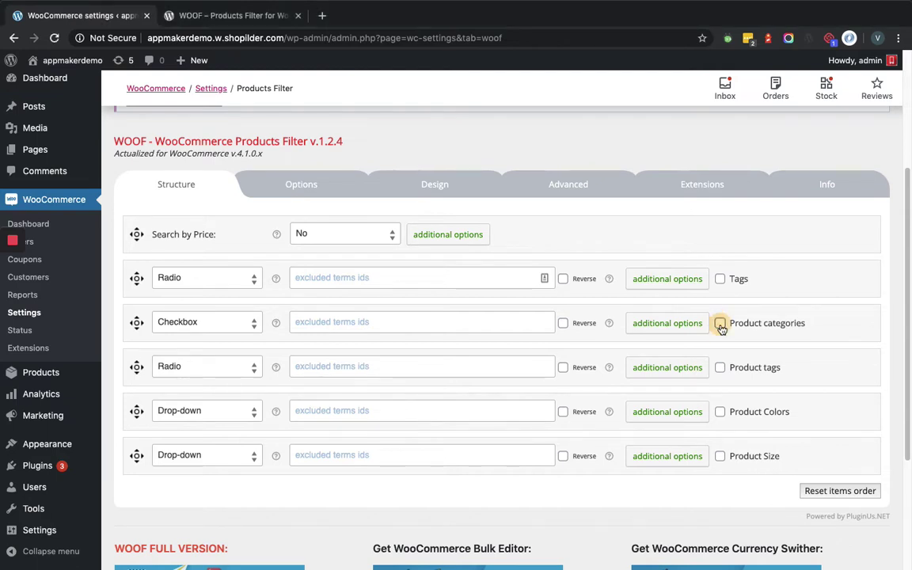
click(721, 413)
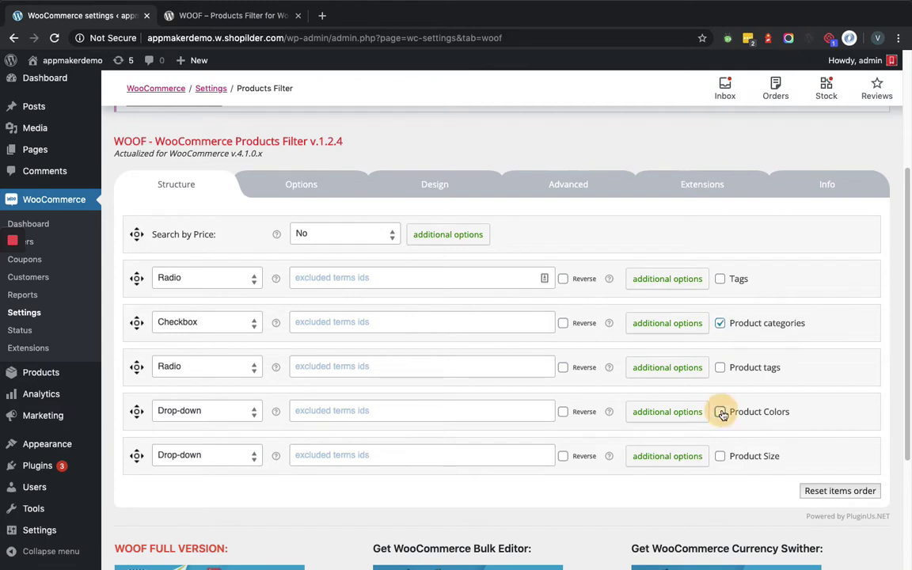
click(720, 457)
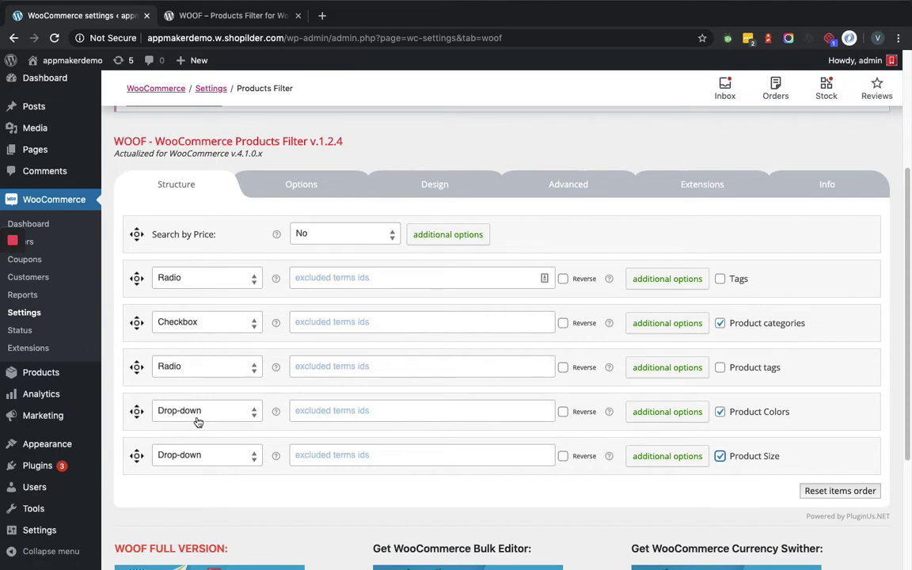
scroll(198, 422, down, 1)
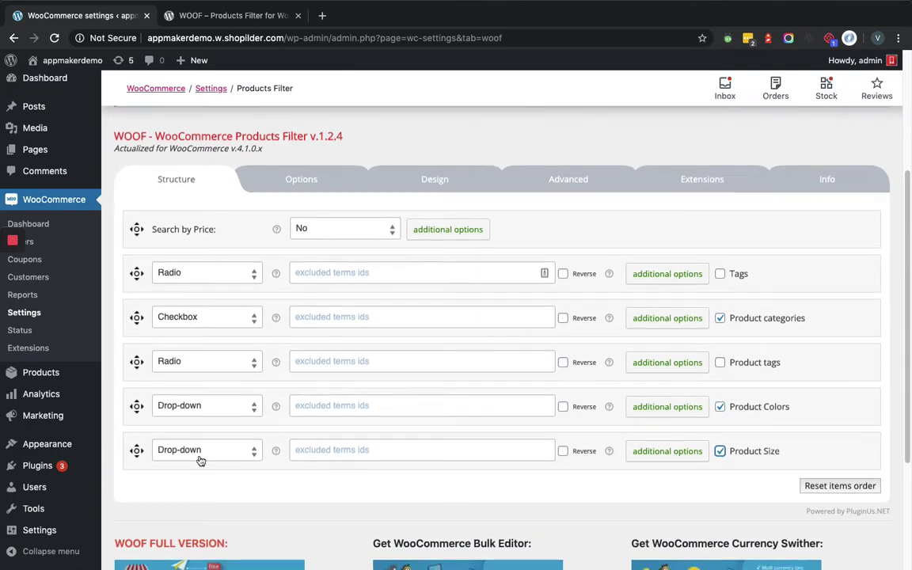
scroll(199, 460, up, 3)
scroll(182, 310, up, 3)
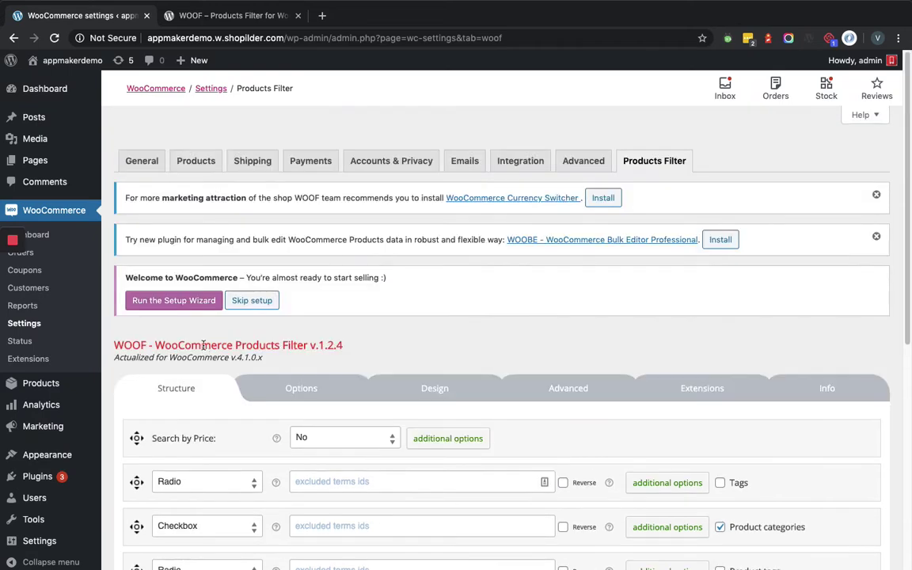
scroll(182, 309, down, 10)
click(158, 505)
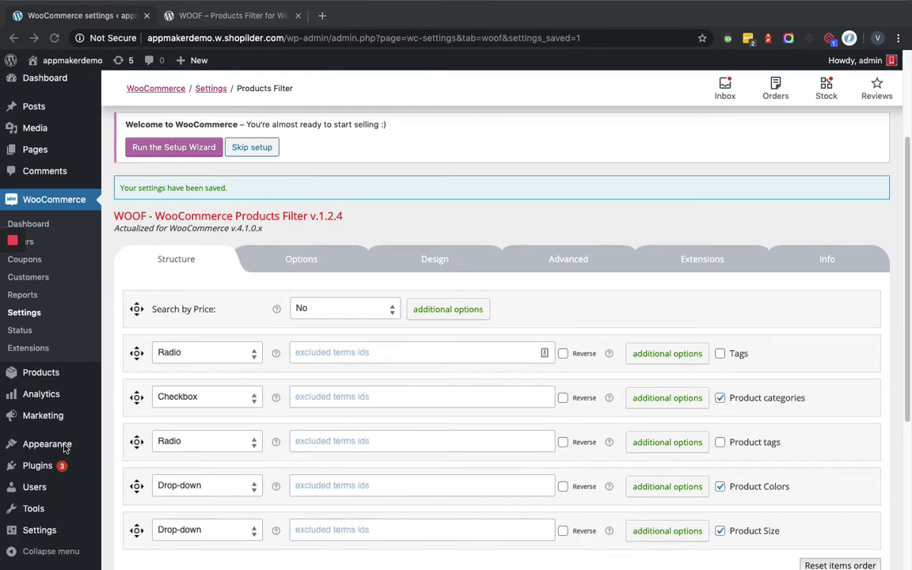
Add the WOOF - WooCommerce Products Filter widget to the Sidebar widget area
mouse_move(66, 446)
click(126, 446)
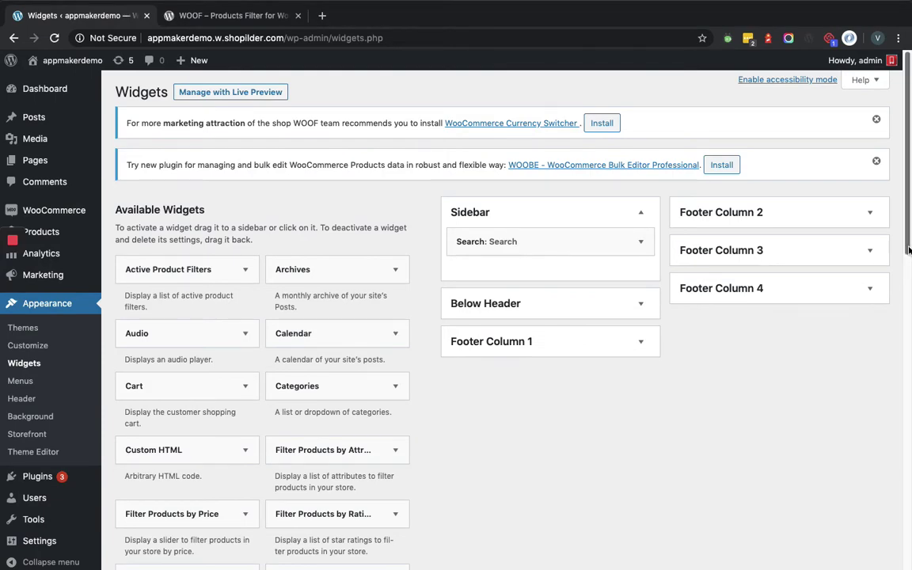
scroll(903, 265, down, 10)
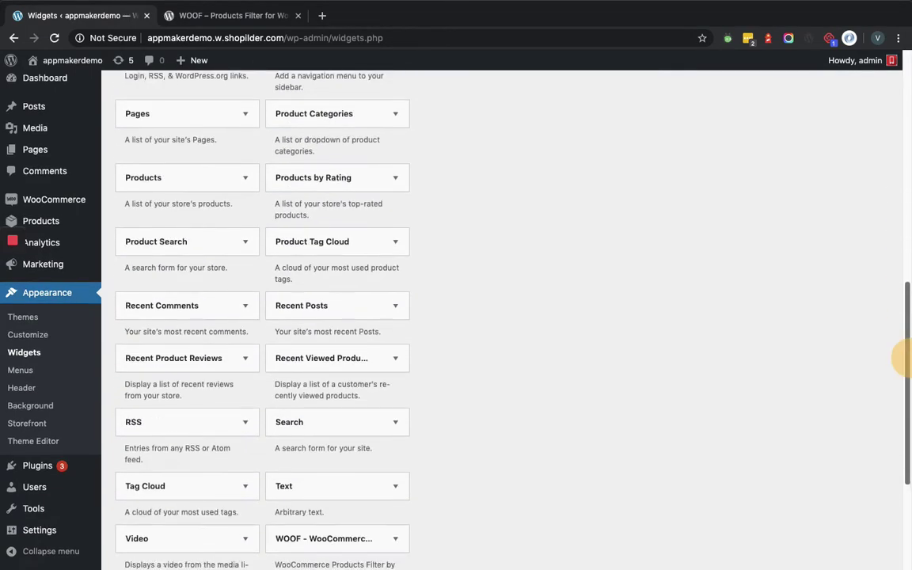
scroll(903, 356, down, 2)
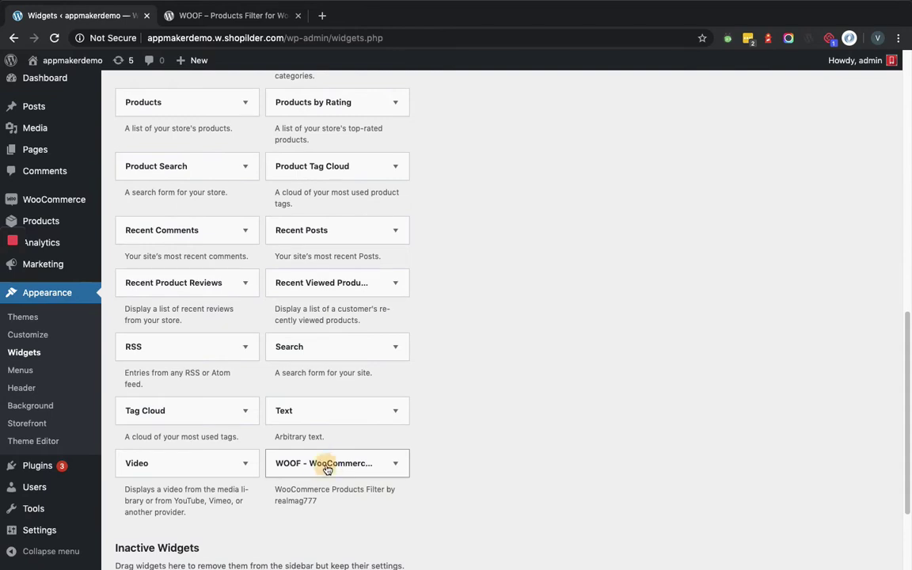
click(327, 467)
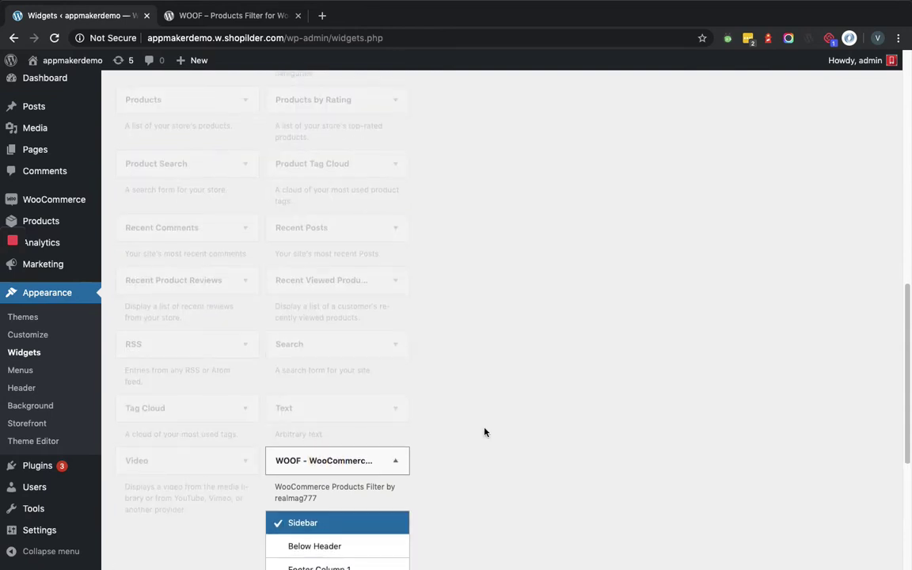
scroll(484, 432, down, 4)
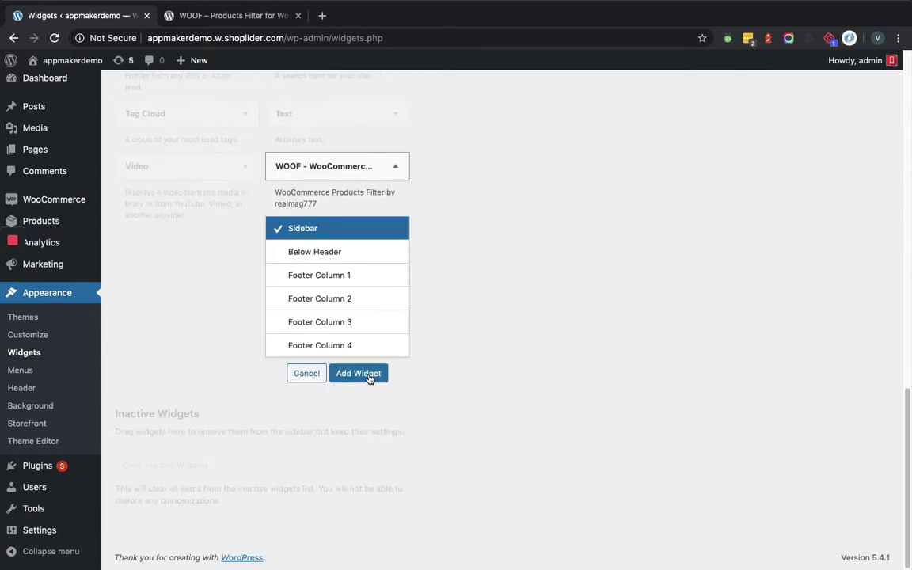
click(361, 374)
Shorten the WOOF widget's title to "Products Filter" and save the widget
scroll(603, 274, up, 3)
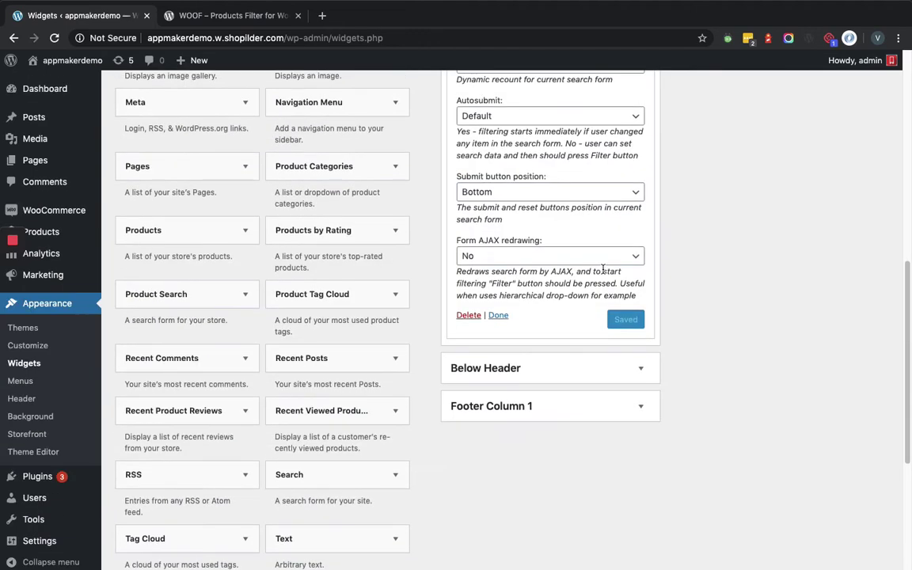
scroll(580, 263, up, 1)
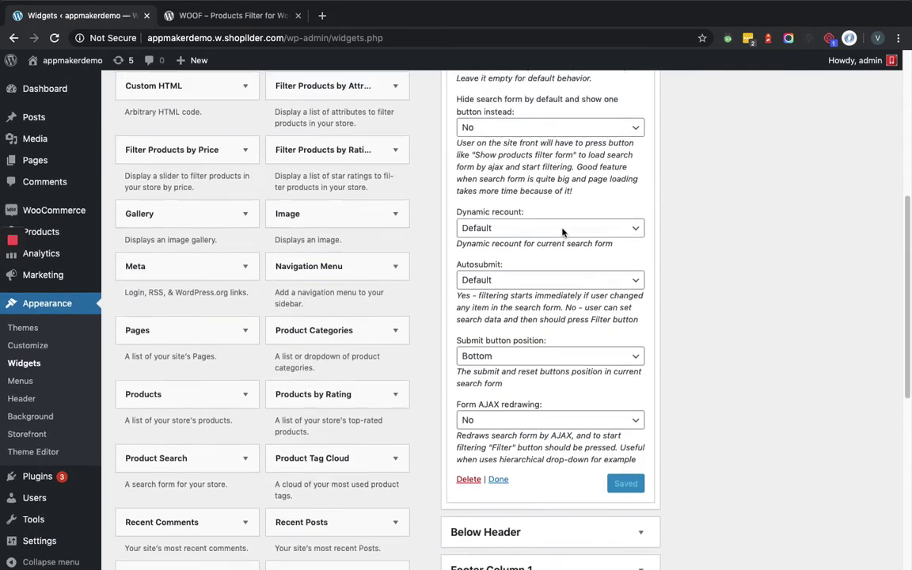
scroll(564, 232, down, 1)
scroll(562, 234, up, 3)
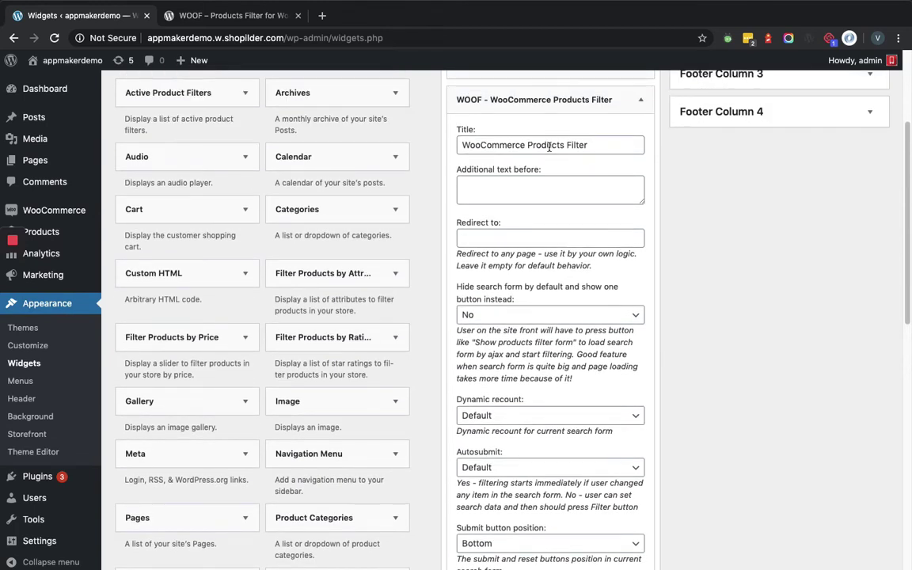
click(527, 146)
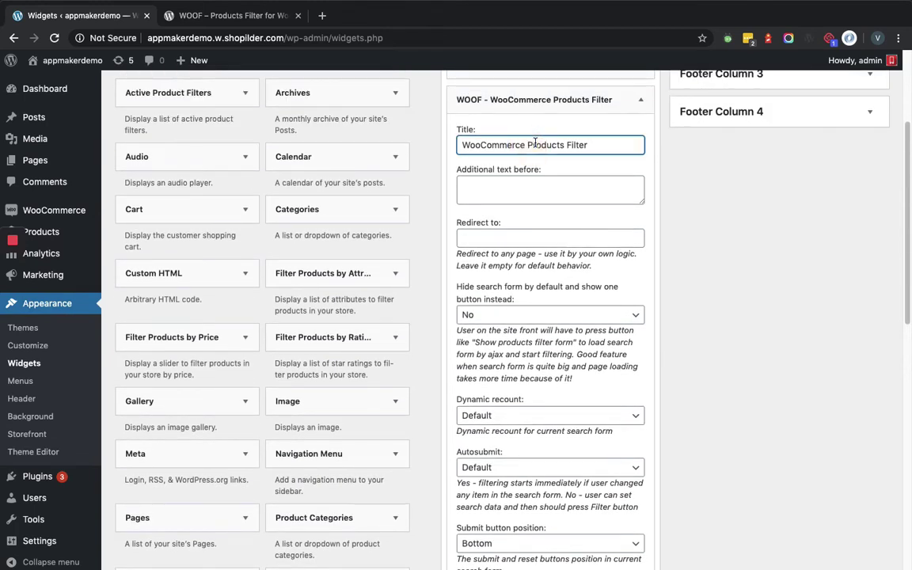
key(BackSpace)
key(BackSpace)
key(BackSpace)
key(BackSpace)
key(BackSpace)
key(BackSpace)
key(BackSpace)
key(BackSpace)
key(BackSpace)
key(BackSpace)
key(BackSpace)
key(BackSpace)
key(BackSpace)
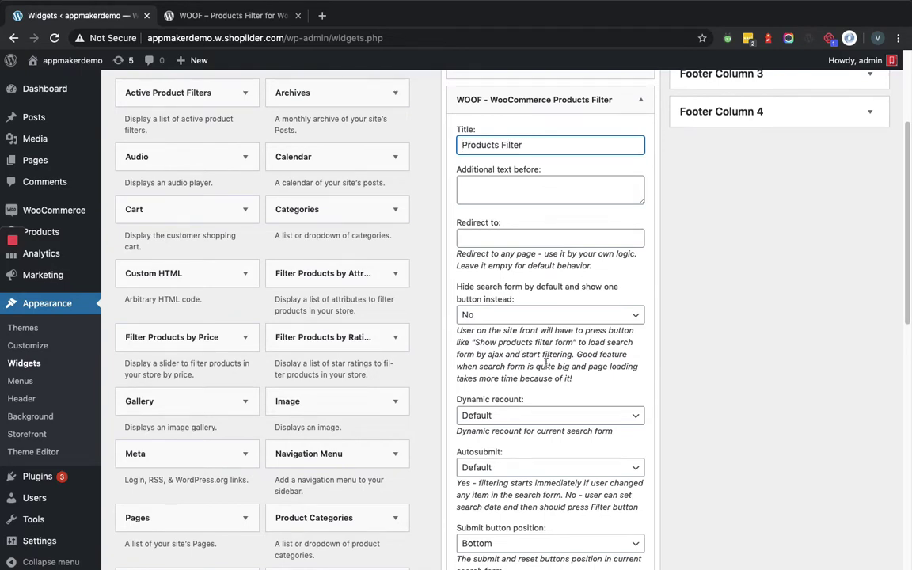
scroll(537, 412, down, 8)
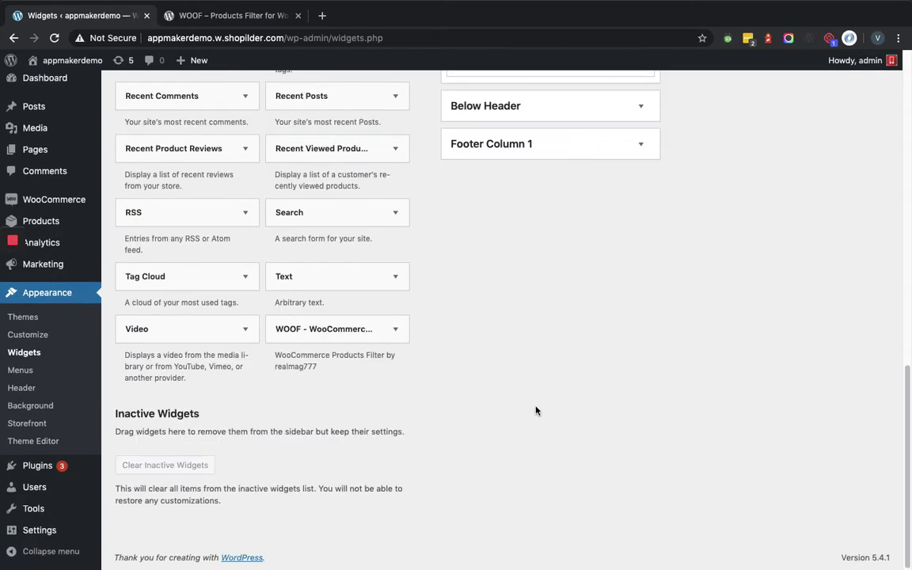
scroll(535, 409, up, 3)
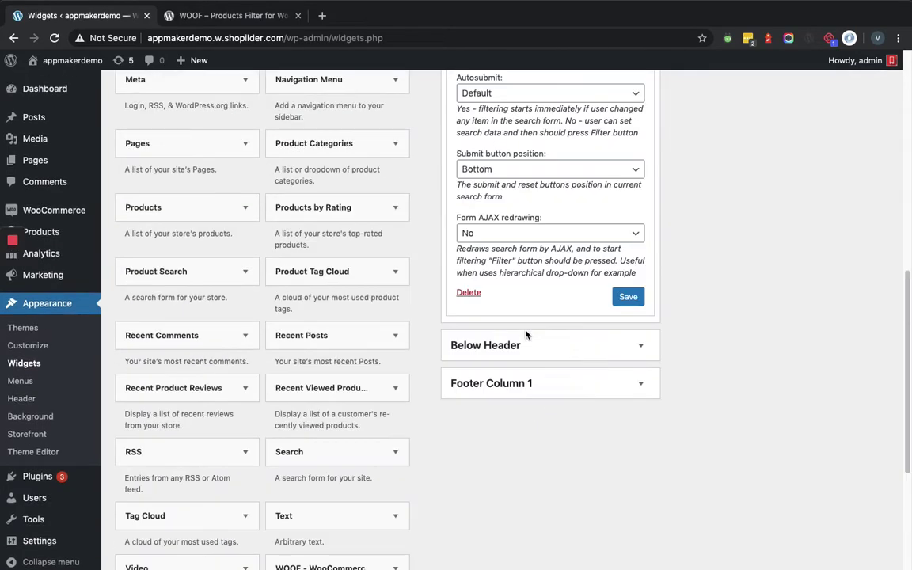
click(626, 298)
click(626, 298)
Open the appmakerdemo storefront in a new browser tab and go to its Shop page
mouse_move(76, 70)
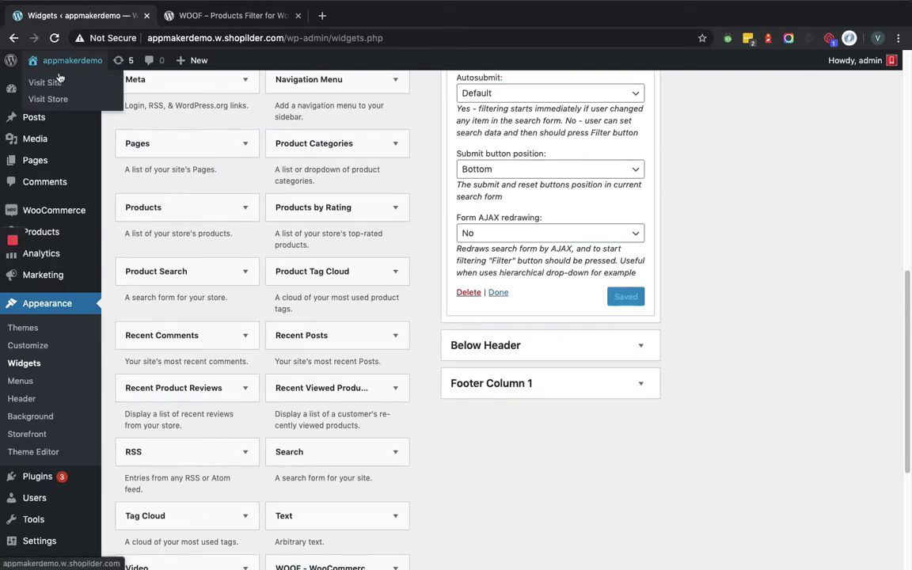
right_click(55, 82)
click(88, 85)
click(186, 17)
mouse_move(13, 269)
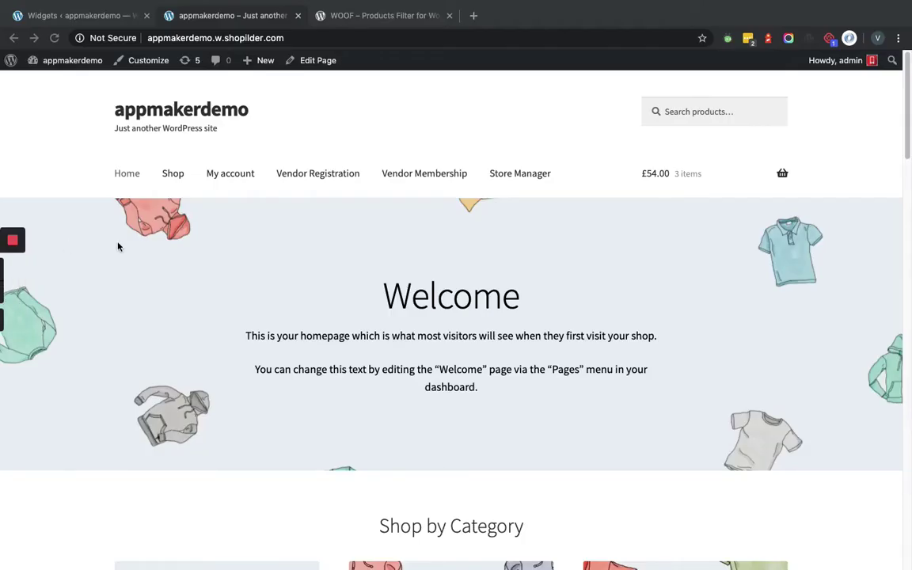
click(176, 174)
click(176, 175)
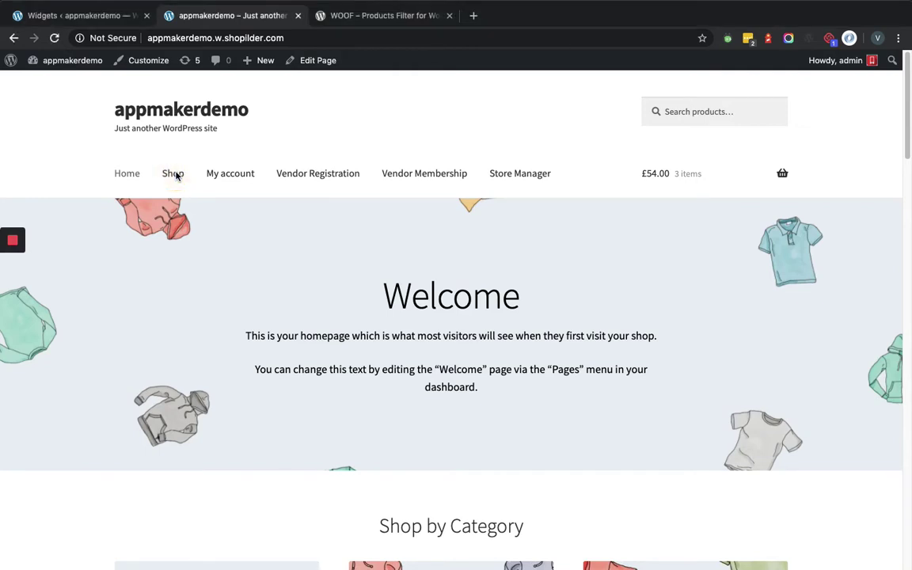
click(176, 175)
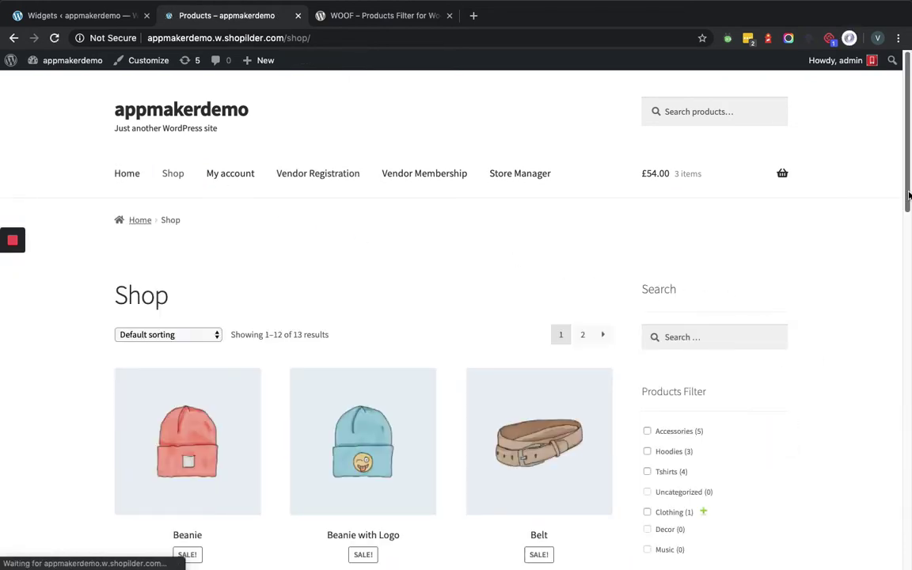
Examine the Products Filter widget on the Shop page, including the Product Colors and Product Size choices
drag(909, 195, 903, 255)
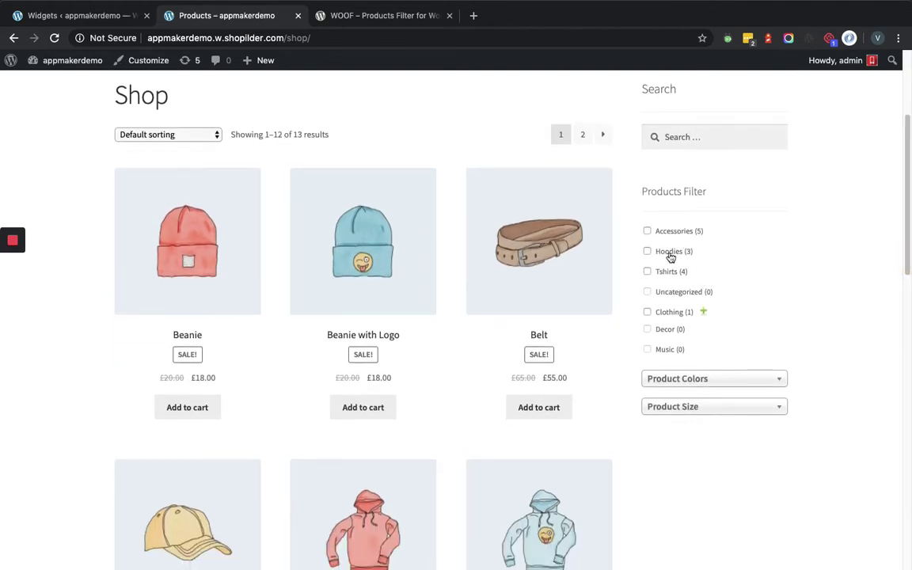
click(710, 383)
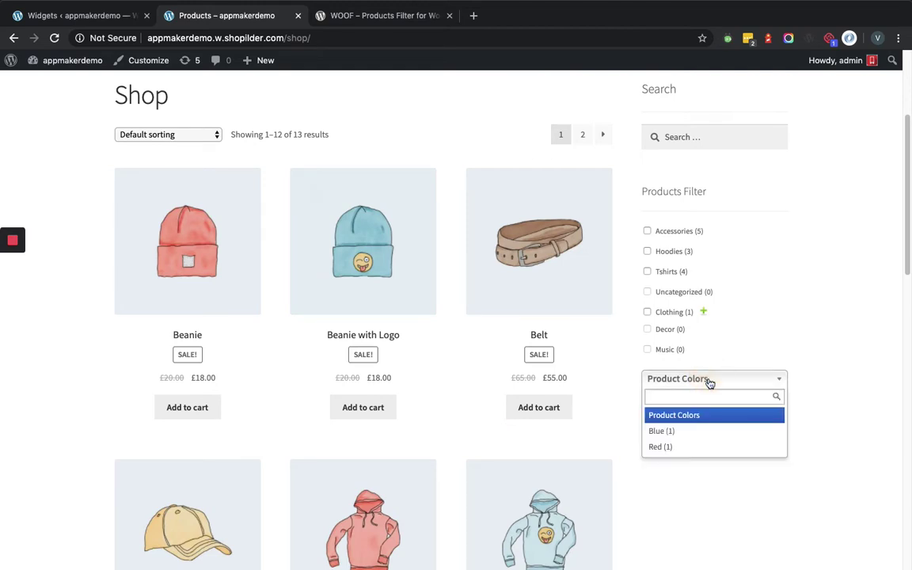
click(709, 380)
click(709, 409)
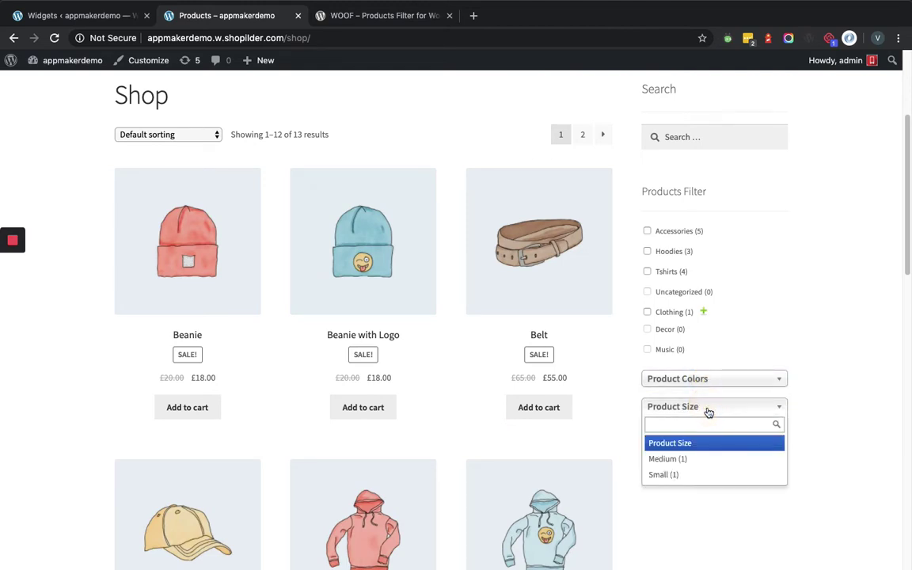
click(709, 411)
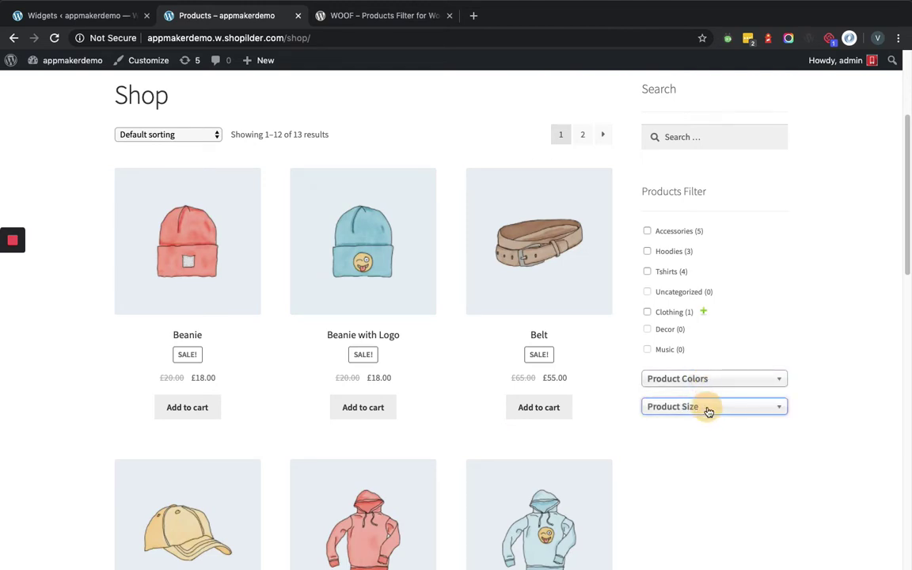
Filter the shop's products by the Hoodies category and look over the filtered products
click(648, 252)
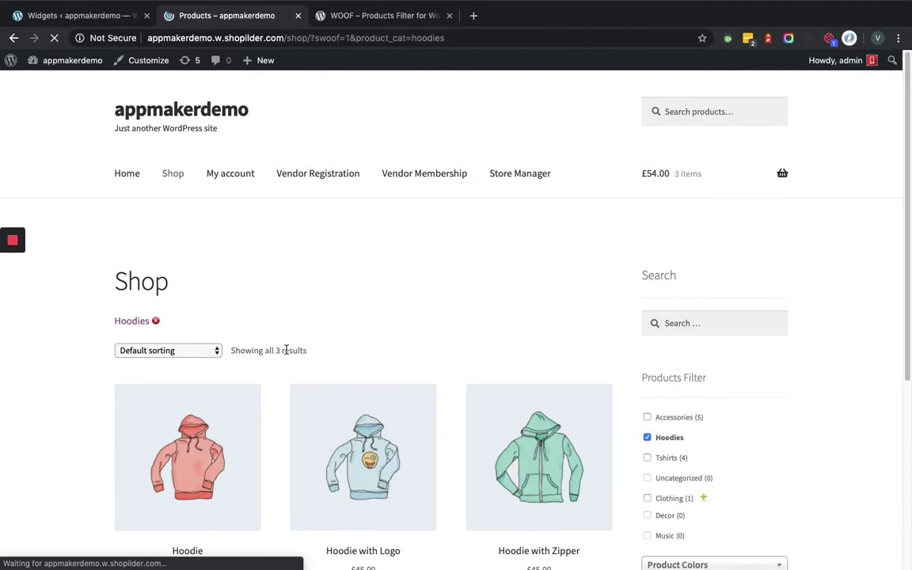
scroll(277, 398, down, 4)
scroll(295, 348, up, 1)
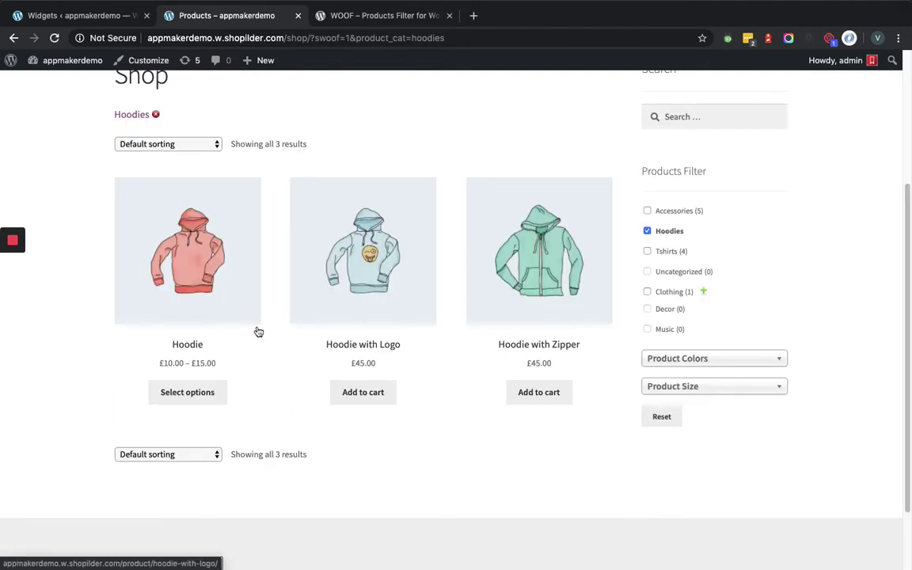
Check the Product Colors and Product Size choices for the hoodies, and reset the products filter
click(728, 360)
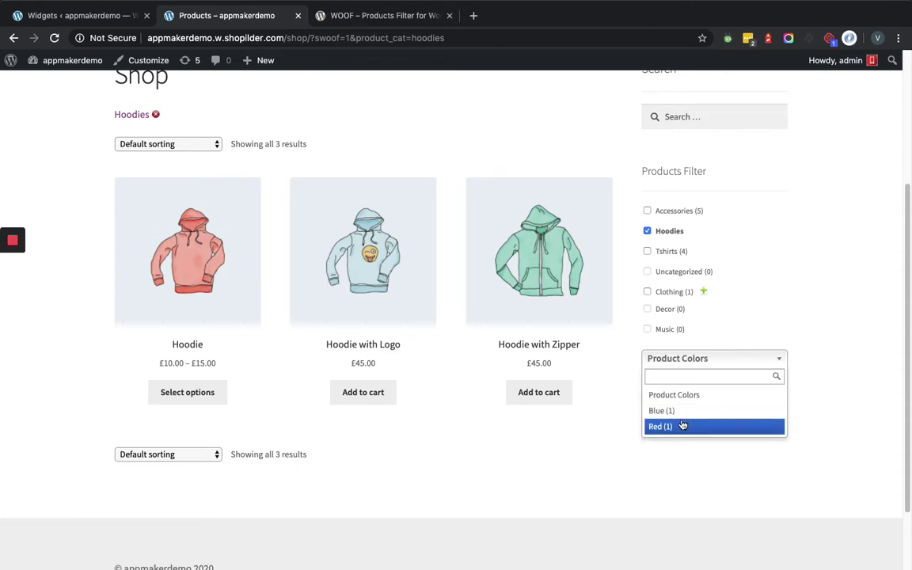
click(693, 465)
click(696, 392)
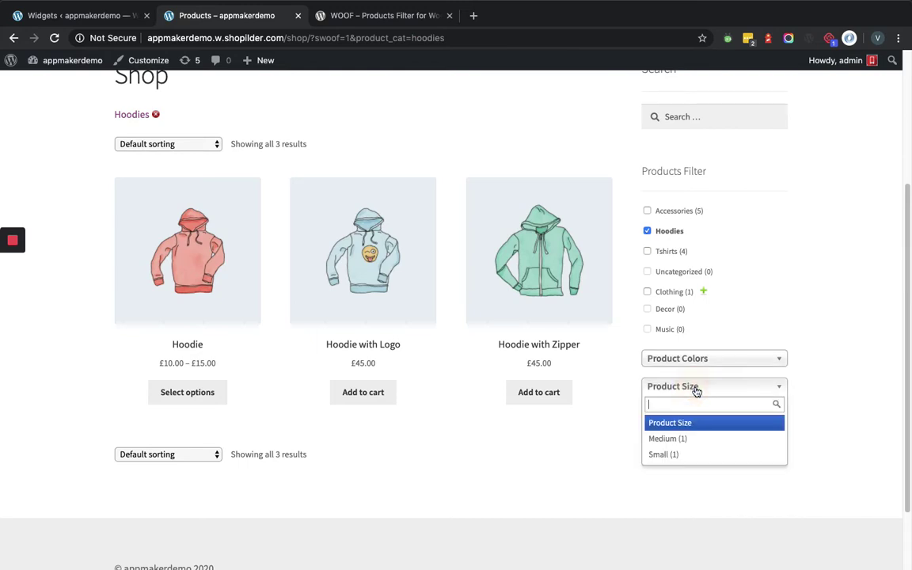
click(731, 477)
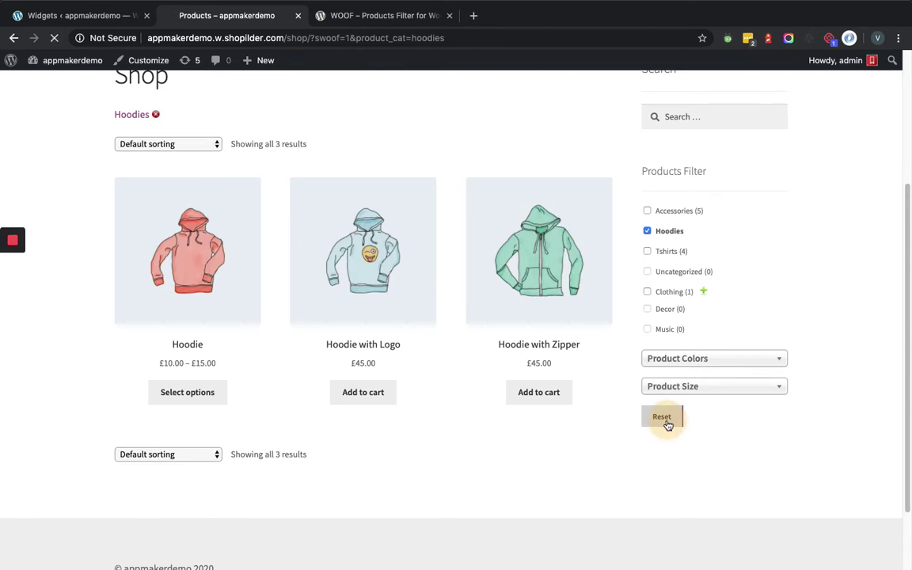
click(667, 425)
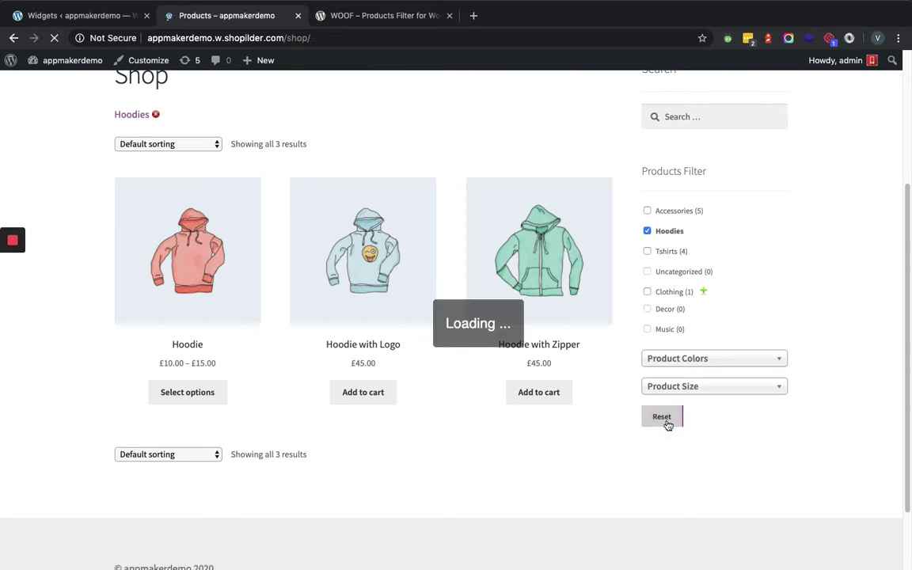
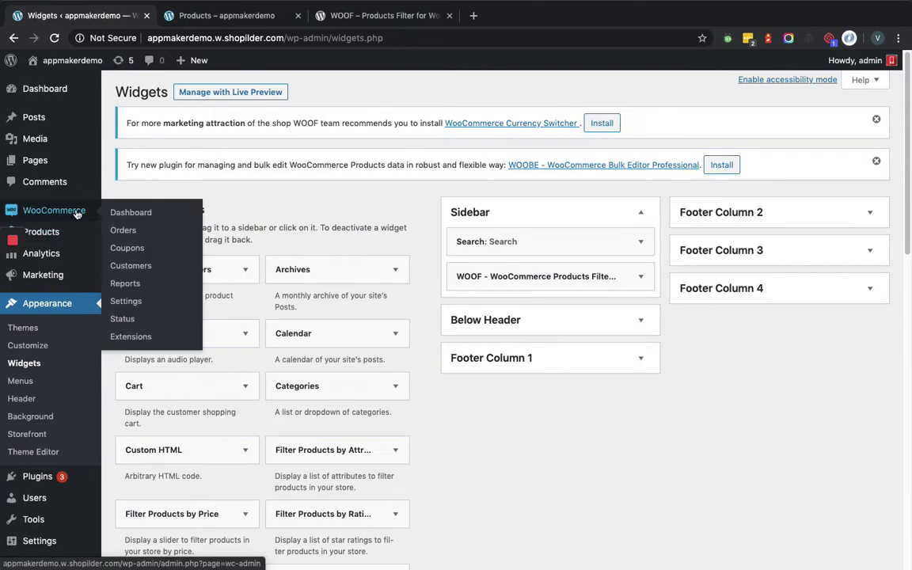
Go back to the admin site and open the Products Filter structure in the WooCommerce settings
click(125, 302)
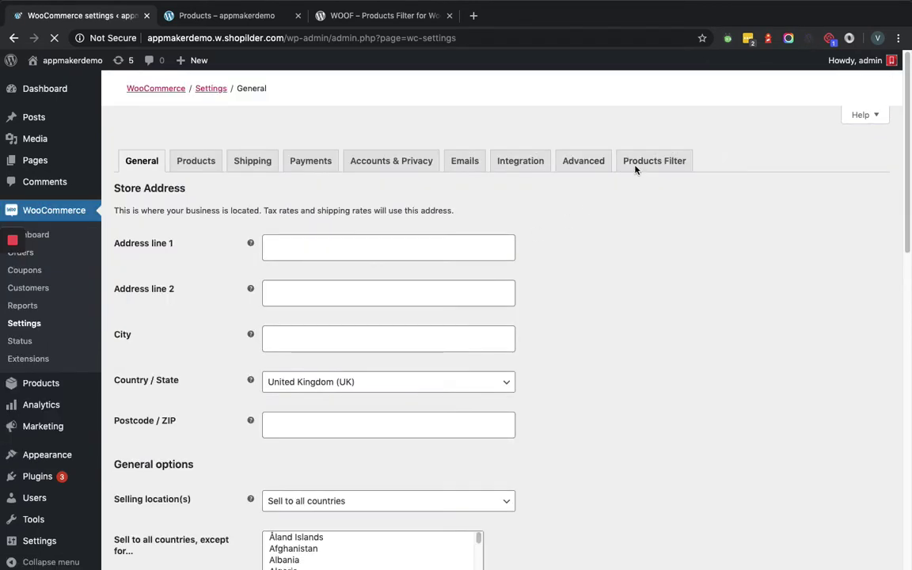
click(645, 163)
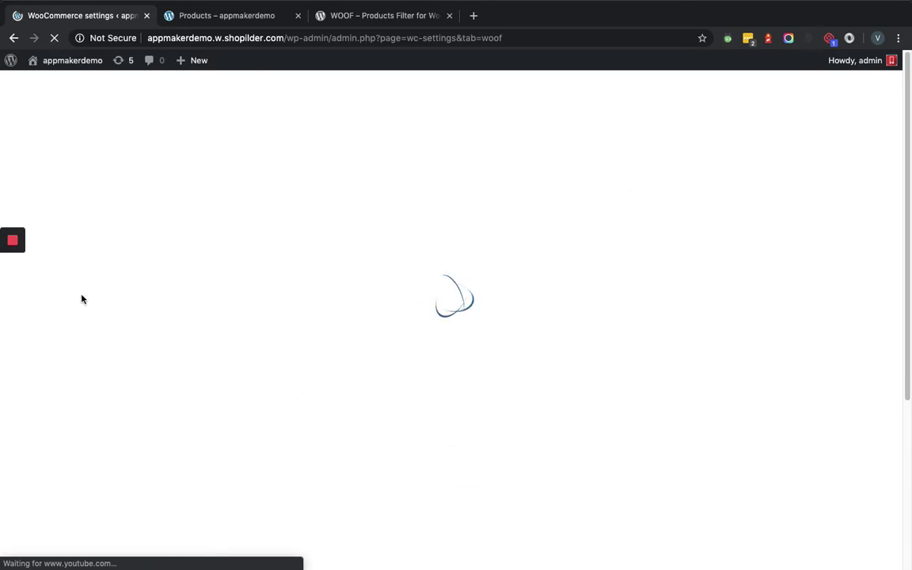
mouse_move(3, 249)
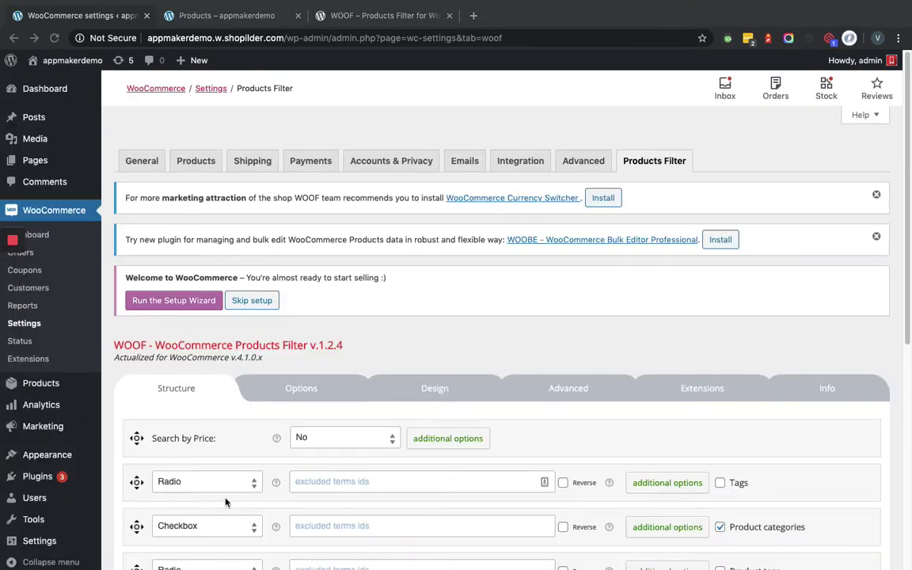
scroll(425, 529, down, 3)
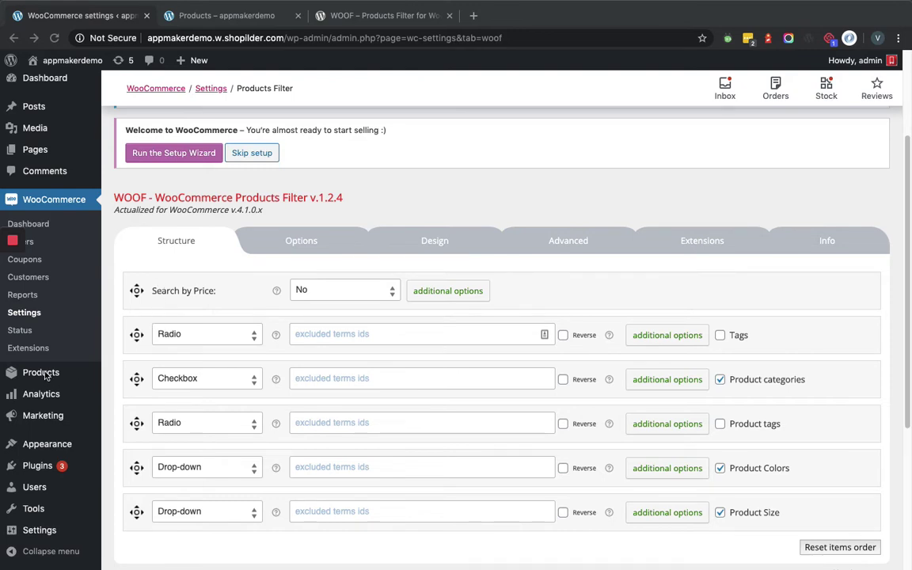
Open the product categories in a new browser tab and open the Uncategorized category for editing to find its term ID
mouse_move(44, 373)
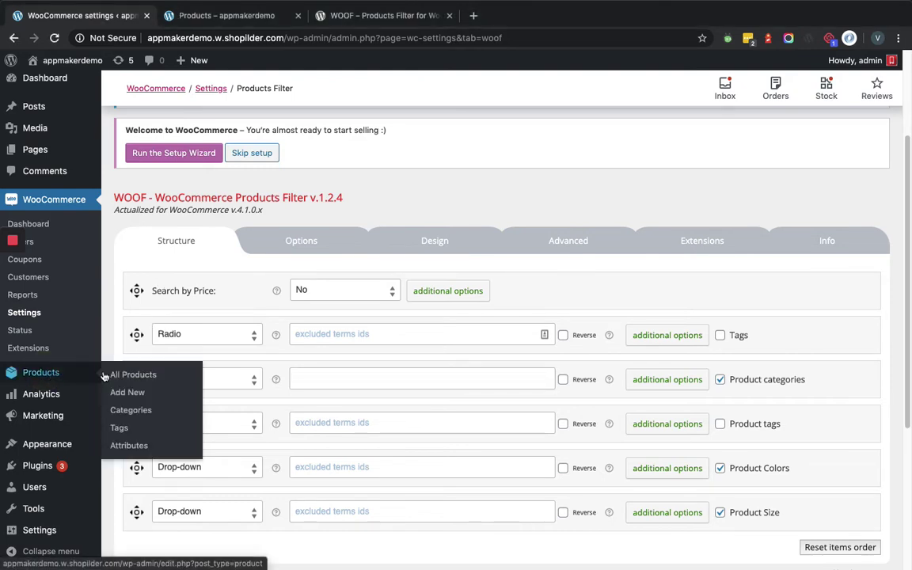
right_click(132, 411)
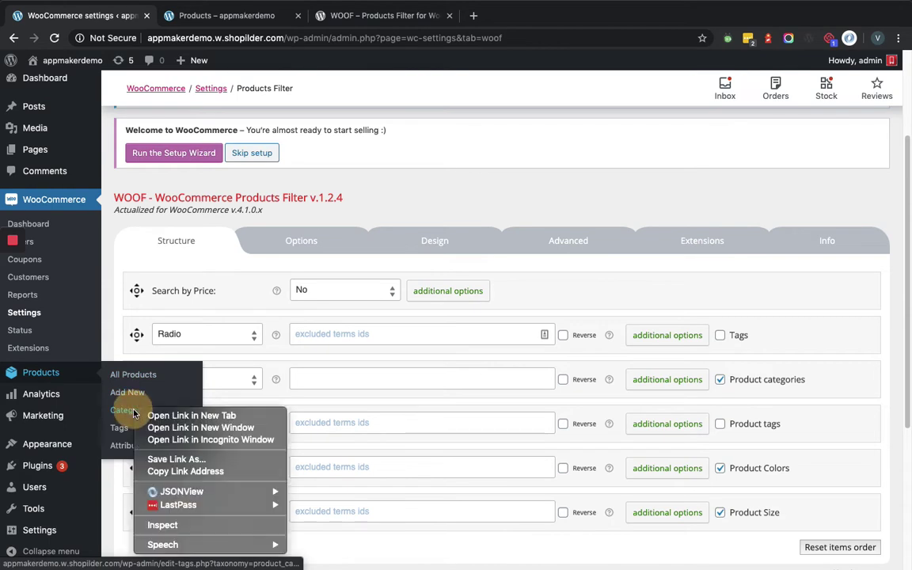
click(183, 416)
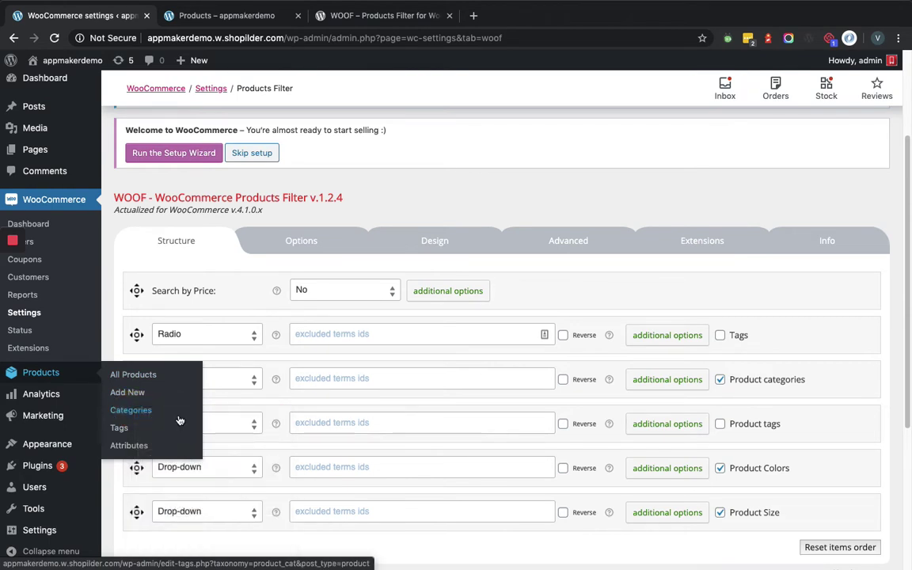
click(350, 19)
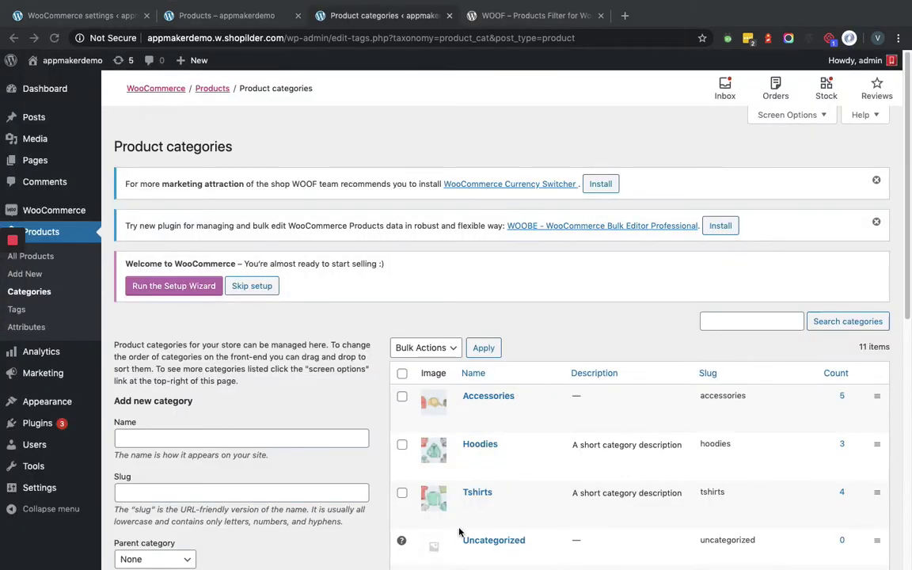
scroll(440, 491, down, 3)
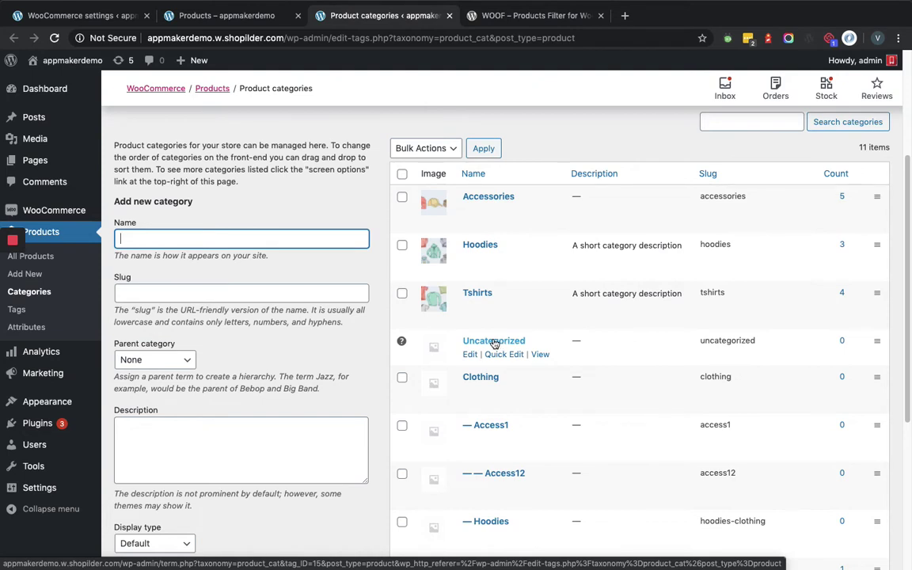
click(471, 354)
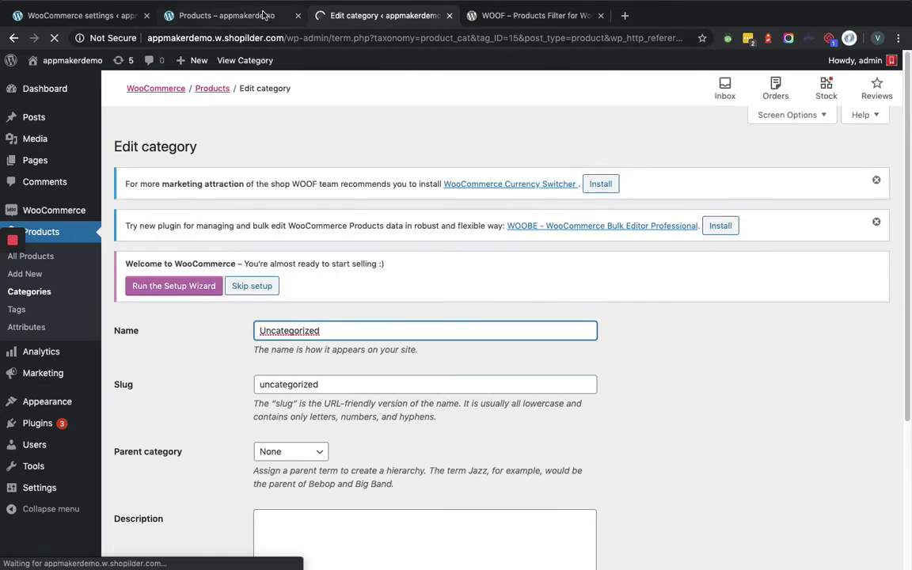
Exclude term ID 15 from the Product categories filter in the WOOF structure and save the settings
click(97, 17)
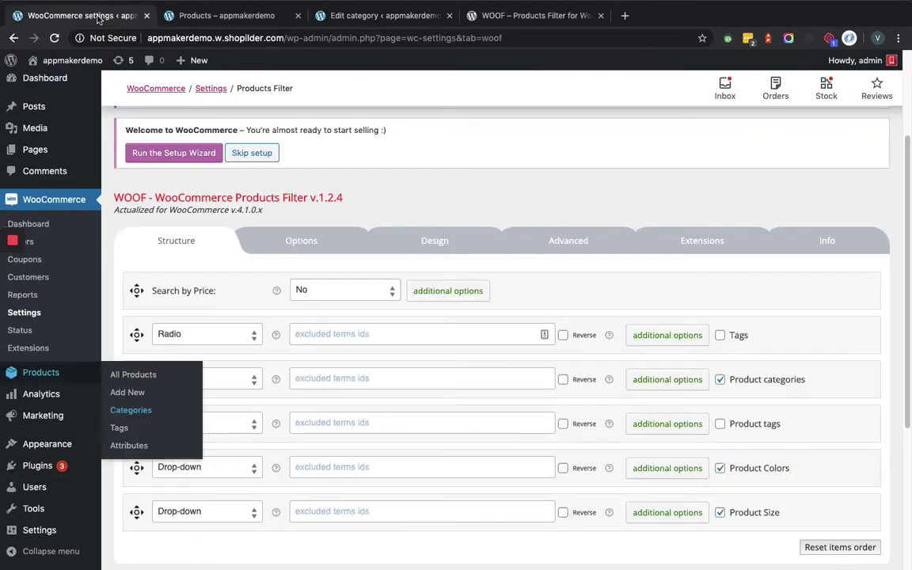
click(330, 382)
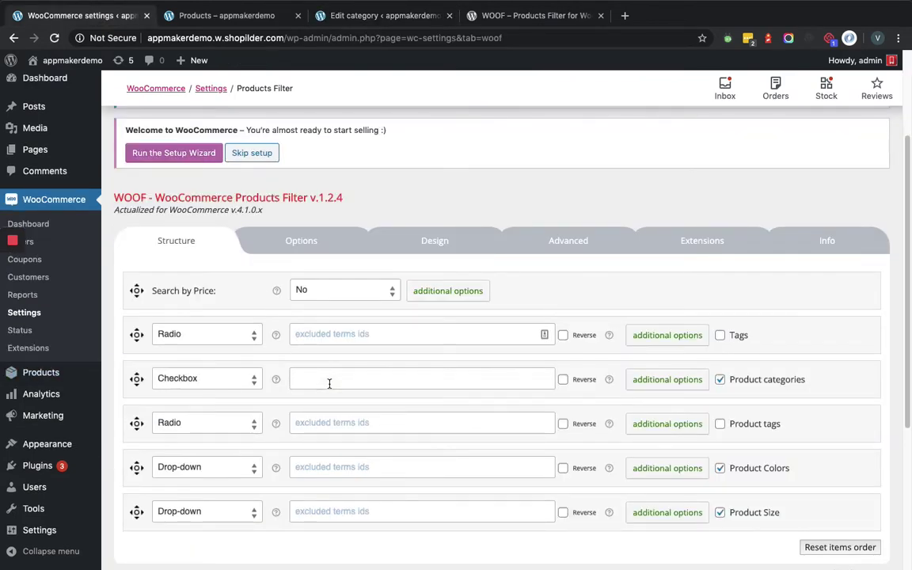
text(15)
scroll(329, 387, down, 5)
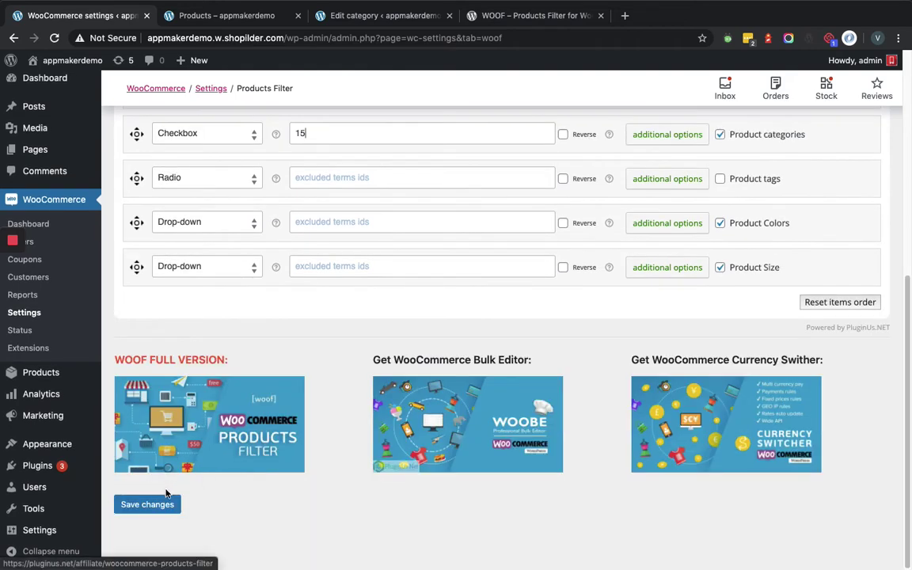
click(164, 504)
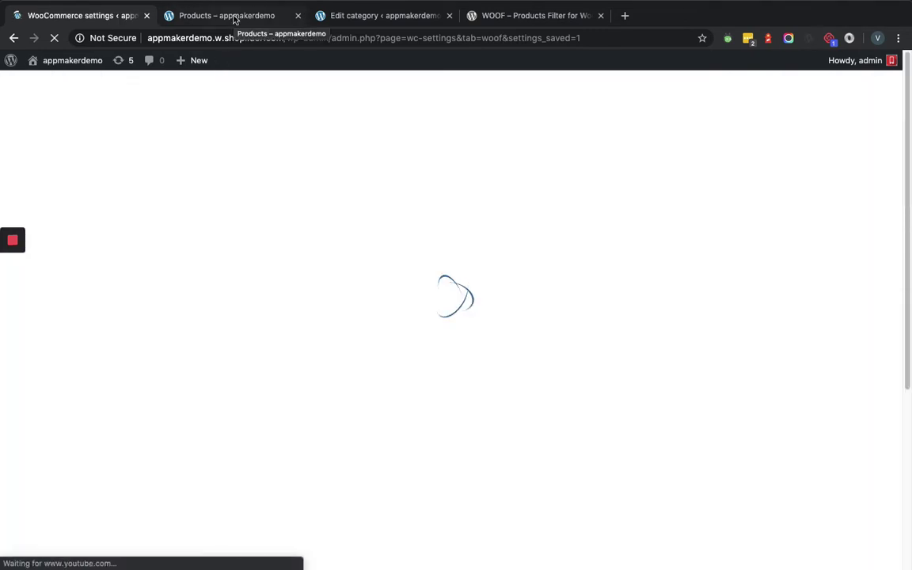
Reload the store's Shop page and check the Products Filter's category list and Product Colors choices
mouse_move(22, 266)
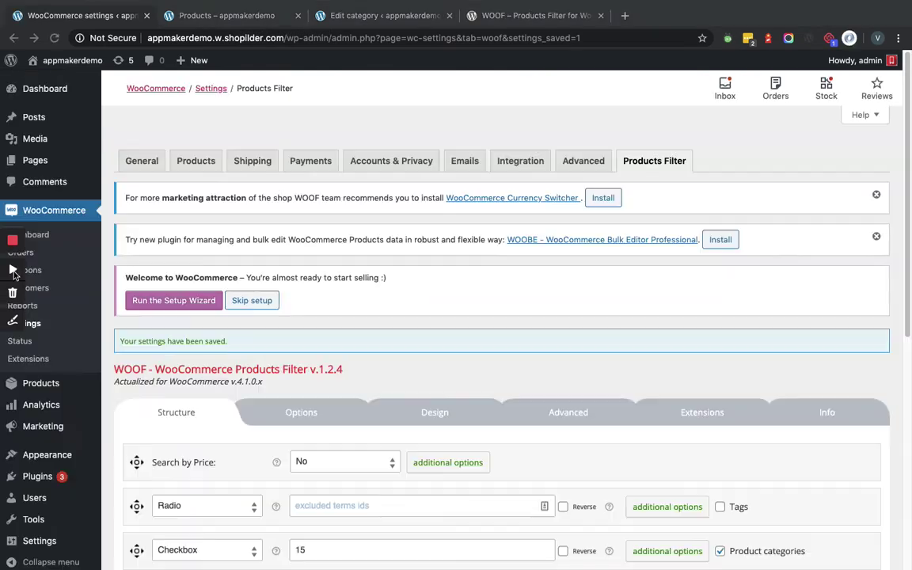
click(232, 15)
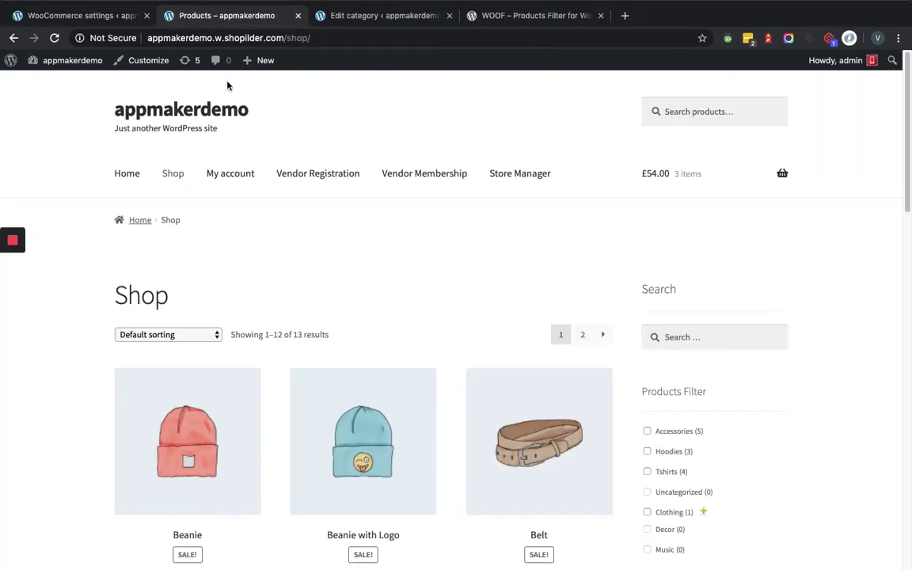
click(328, 37)
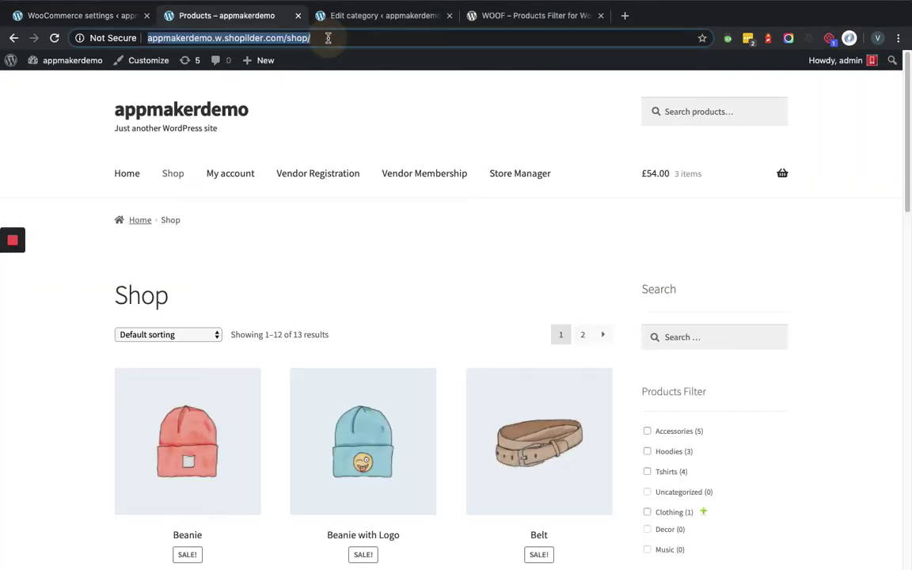
key(Return)
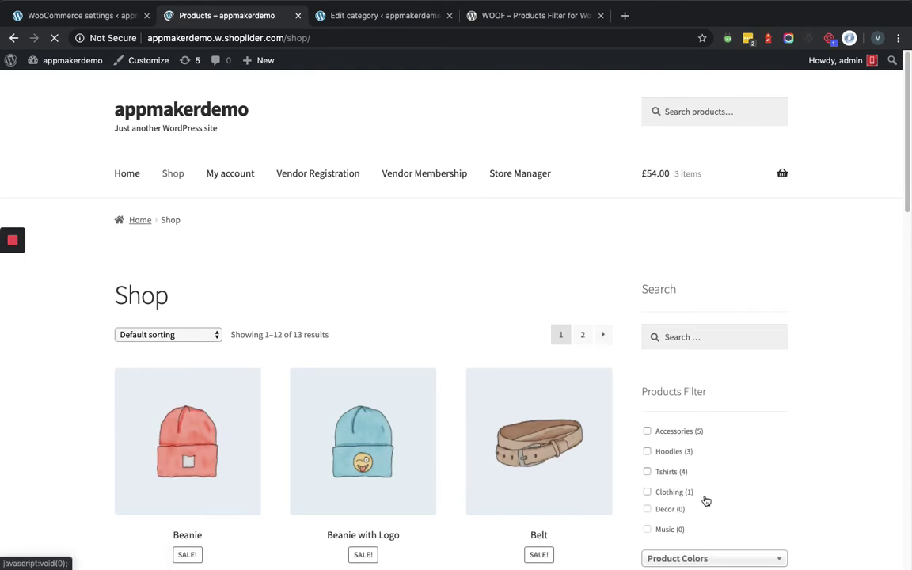
scroll(705, 501, down, 5)
scroll(705, 395, up, 2)
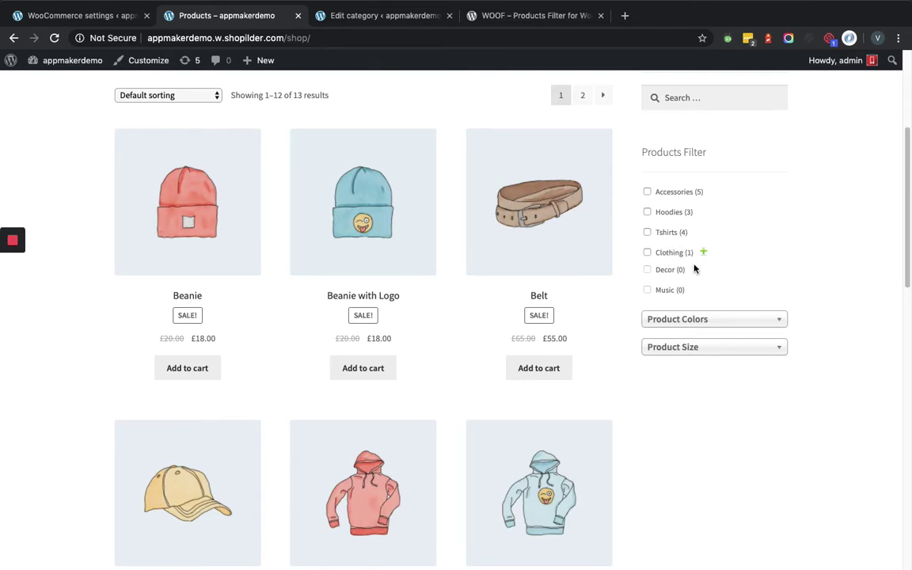
click(719, 326)
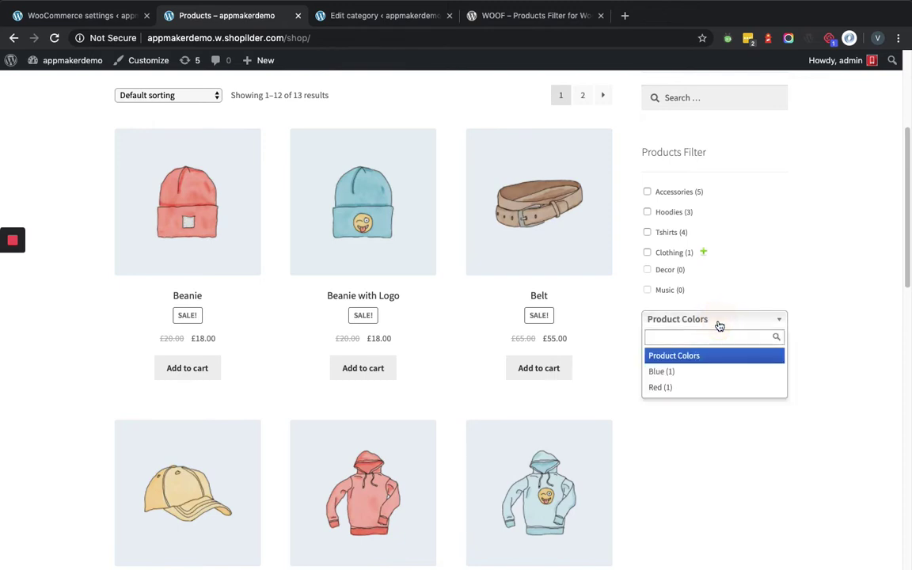
Check the choices offered by the Product Size drop-down in the store's Products Filter
click(813, 452)
click(703, 352)
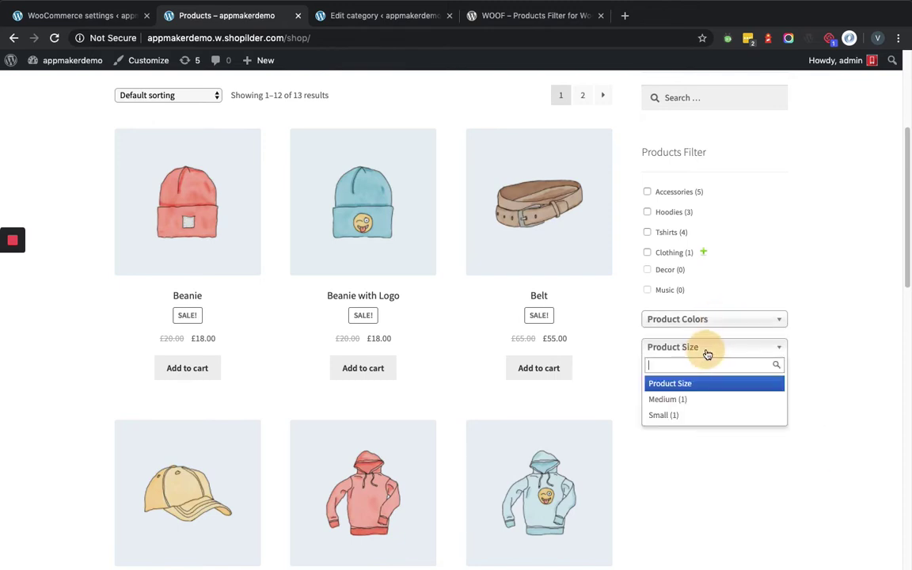
click(703, 458)
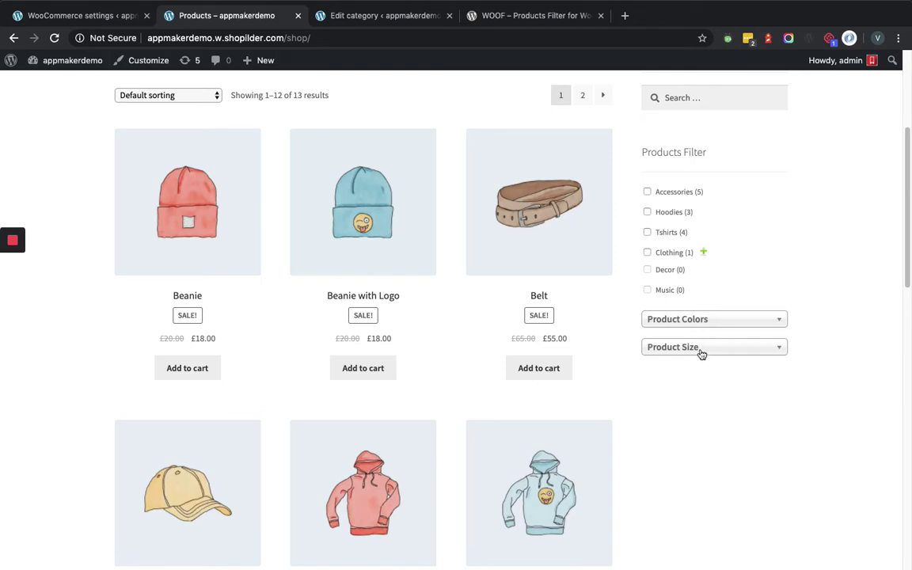
Go back to the WooCommerce settings and enable the Labels extension among WOOF's default extensions
click(95, 18)
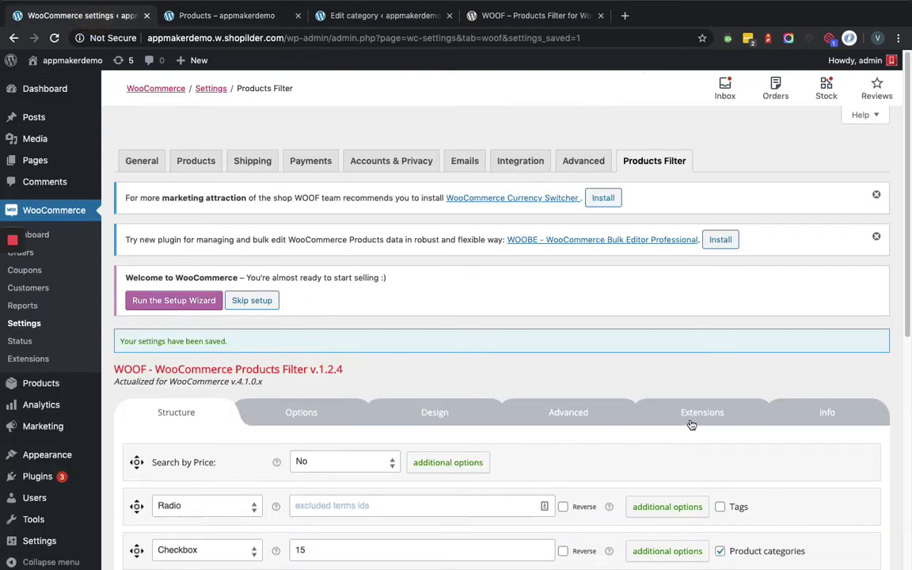
click(692, 420)
scroll(586, 419, down, 3)
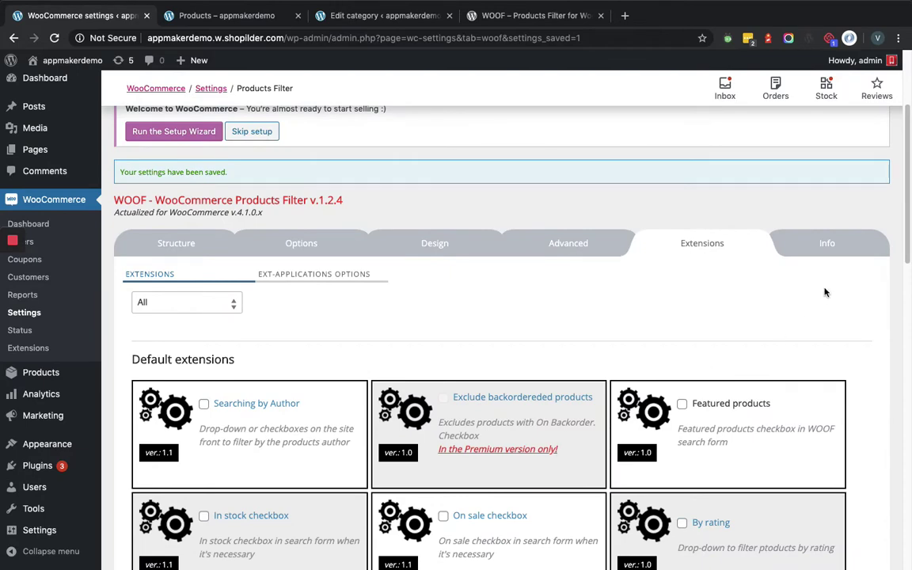
drag(906, 256, 904, 339)
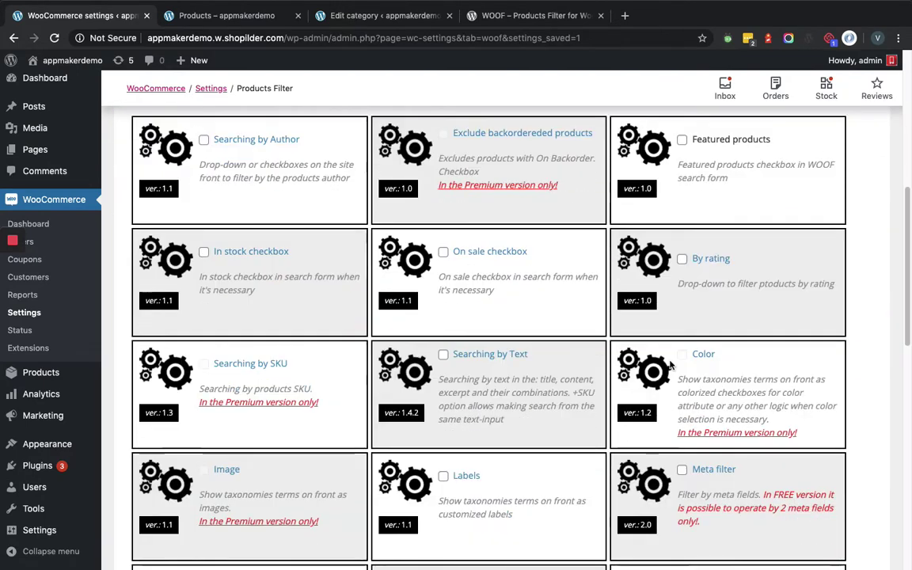
click(685, 357)
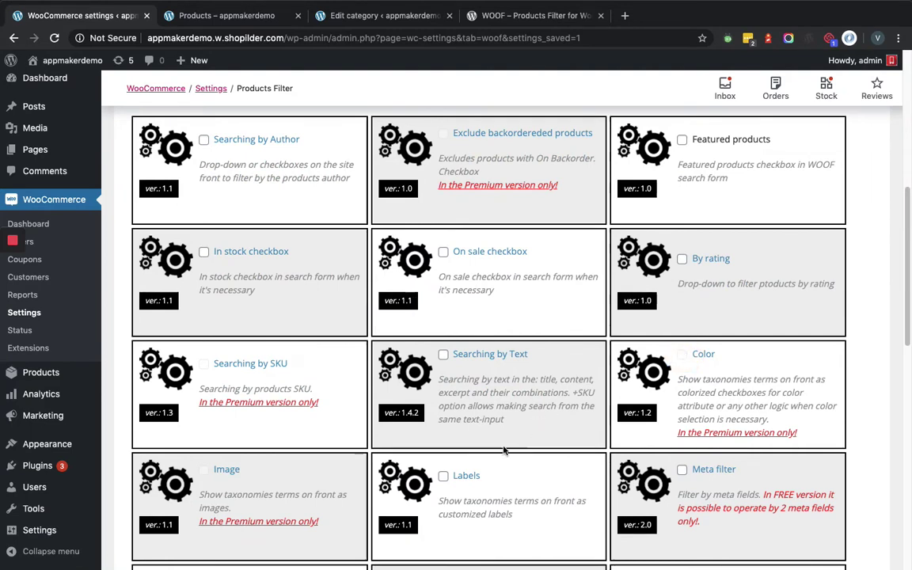
click(444, 477)
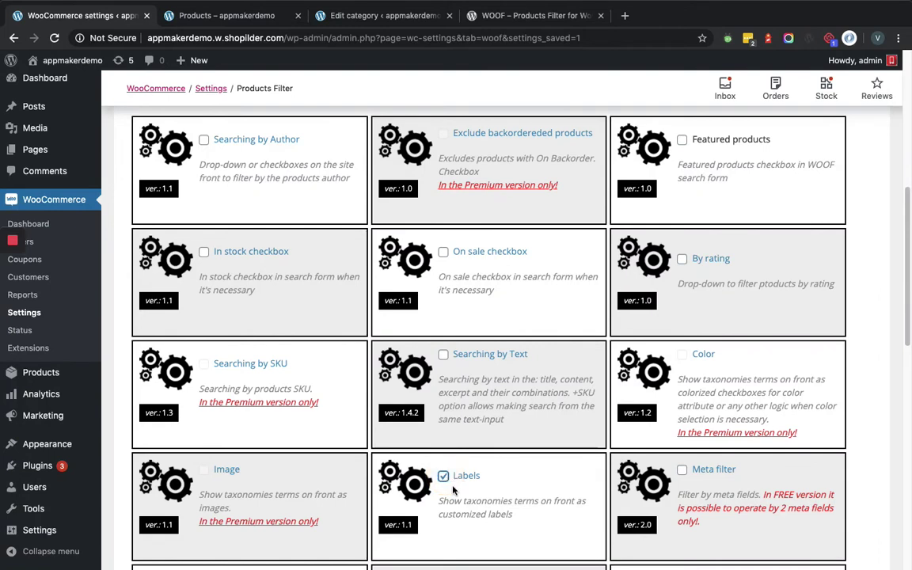
click(683, 361)
click(682, 362)
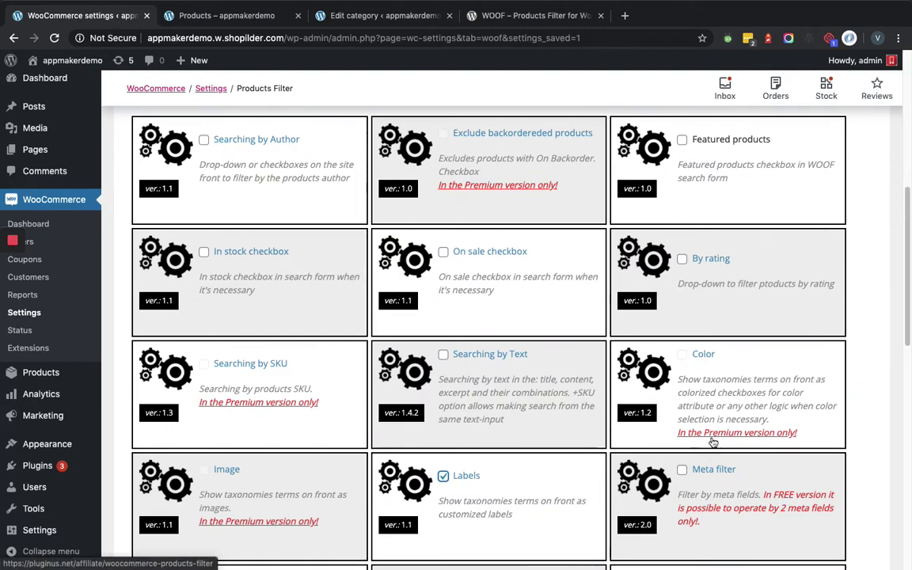
Look through the remaining WOOF extensions and save the settings
drag(904, 351, 908, 364)
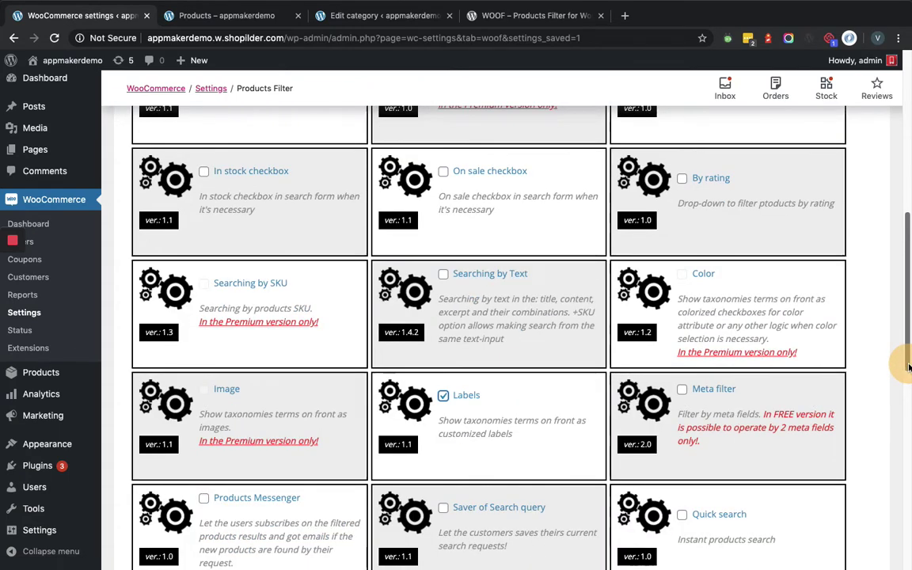
drag(908, 366, 908, 367)
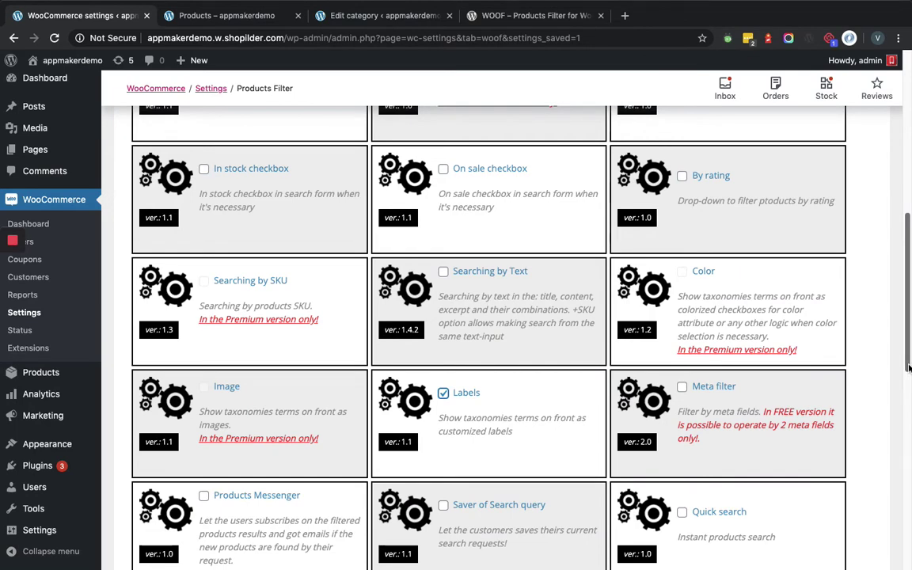
scroll(331, 380, up, 3)
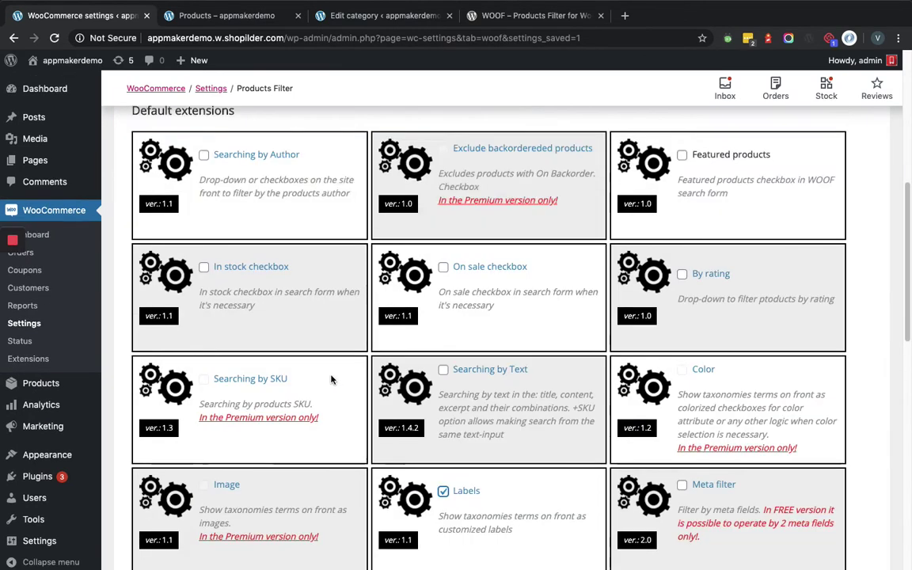
scroll(331, 380, up, 2)
scroll(295, 420, down, 10)
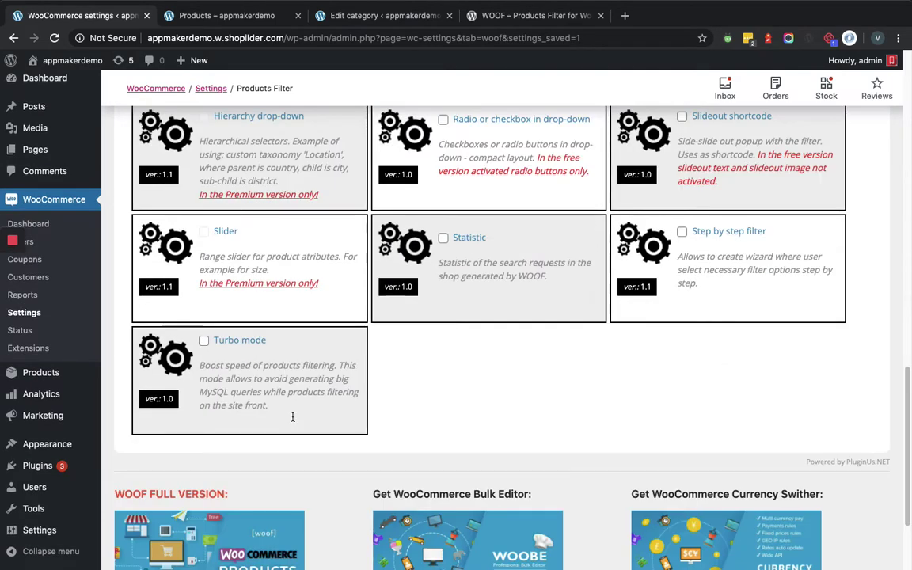
scroll(293, 417, down, 3)
click(169, 505)
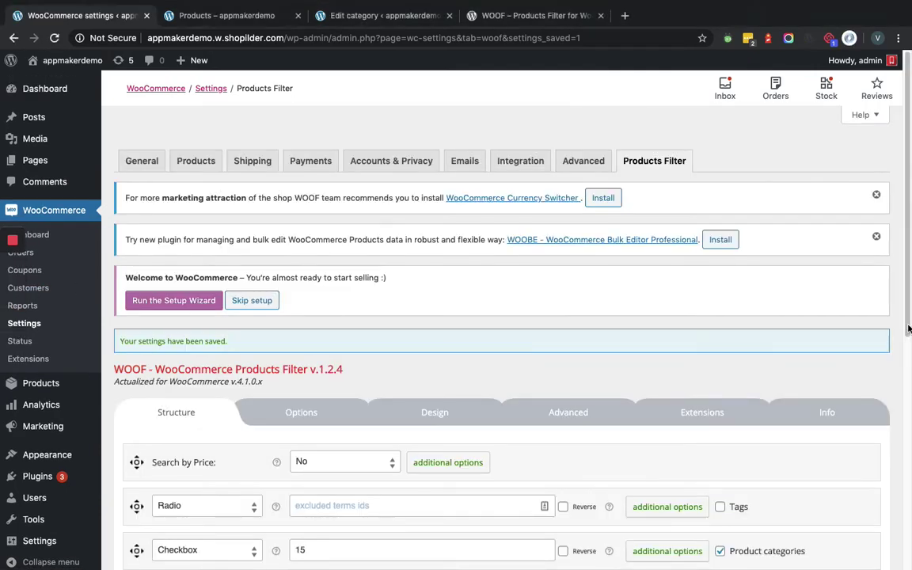
Set the display type of the Product Colors and Product Size filters to Label in the WOOF structure
scroll(908, 381, down, 1)
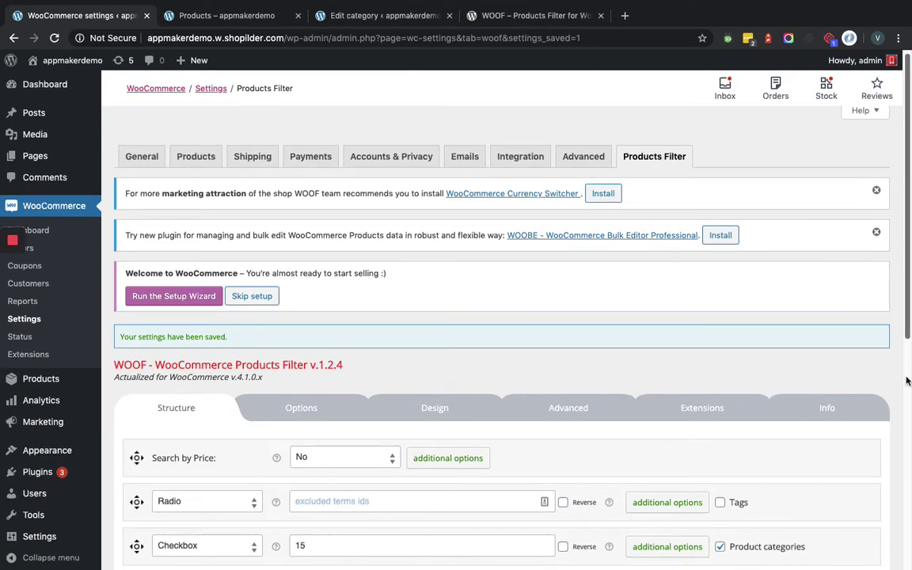
scroll(908, 381, down, 5)
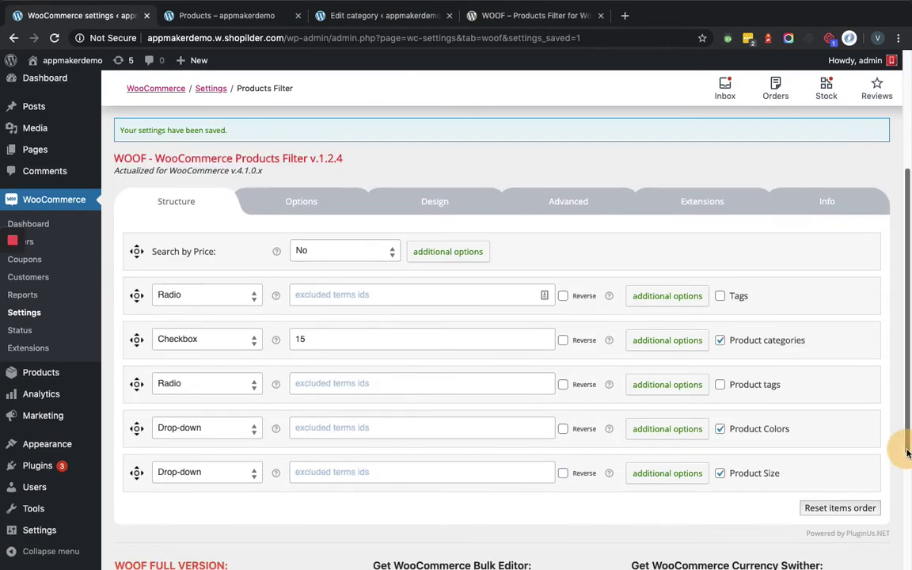
click(207, 429)
click(168, 451)
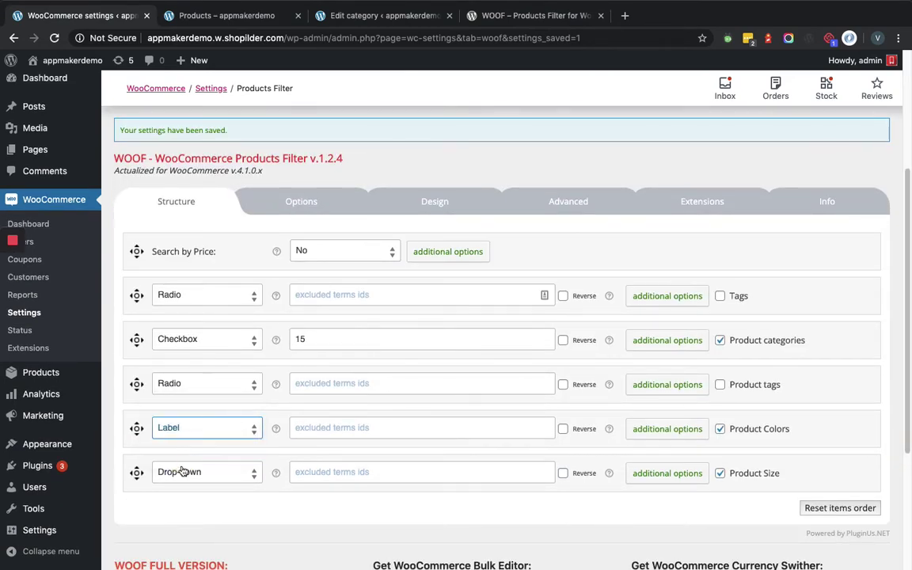
click(180, 472)
click(173, 496)
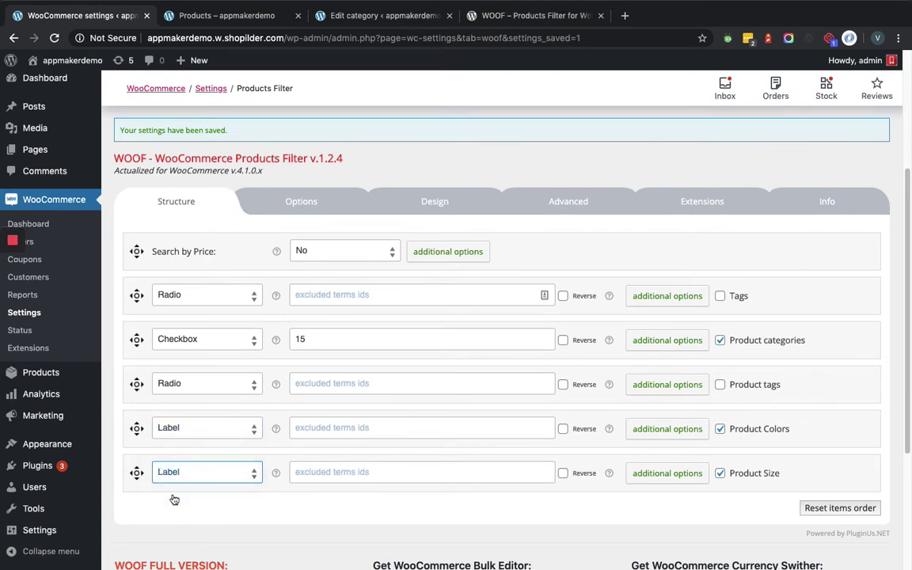
Review the additional options of the Product Colors filter and close them without changes
click(322, 428)
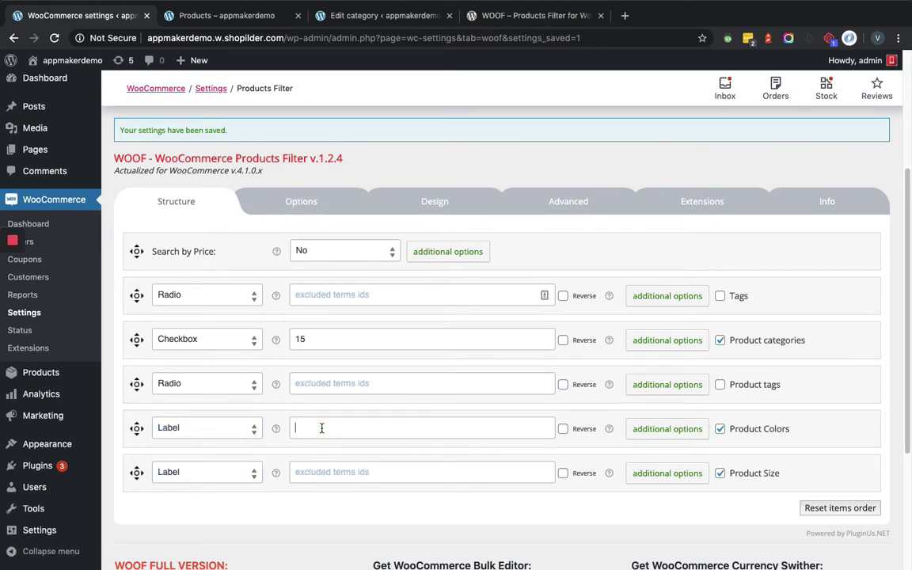
click(655, 429)
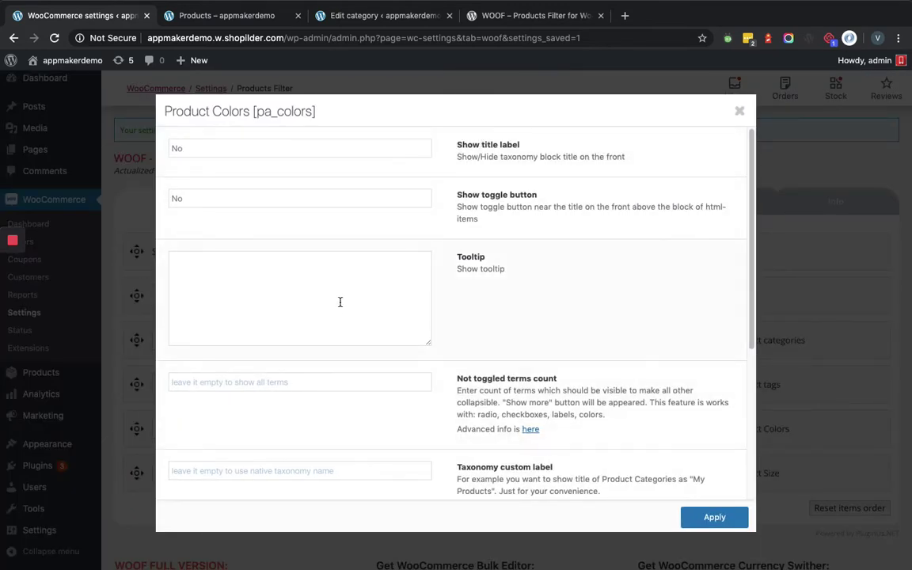
click(739, 111)
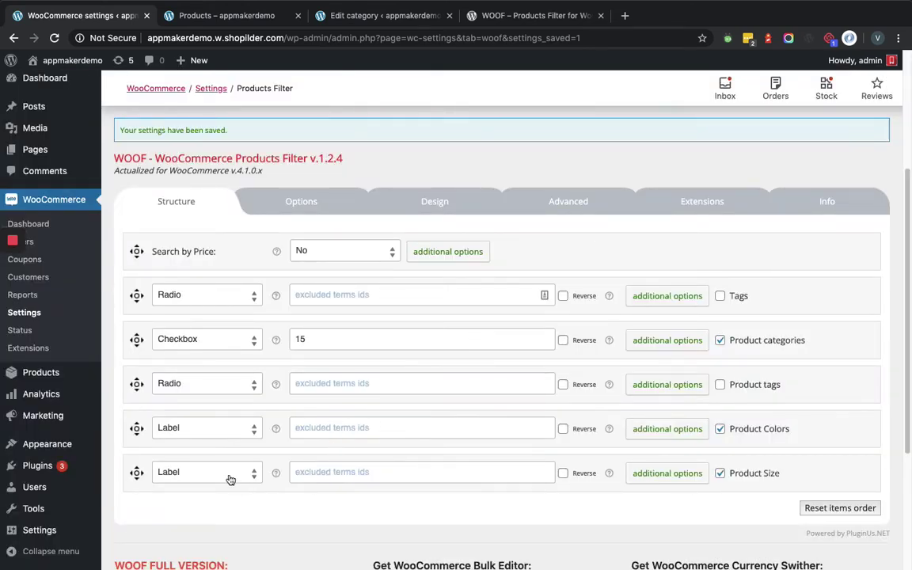
Save the filter settings and reload the store's Shop page to check the colour and size labels
scroll(231, 485, down, 5)
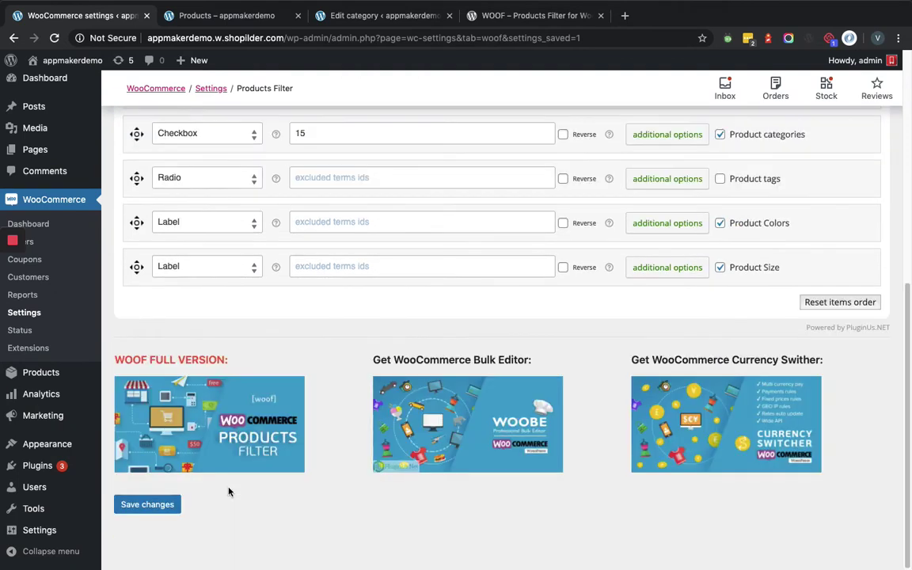
click(172, 507)
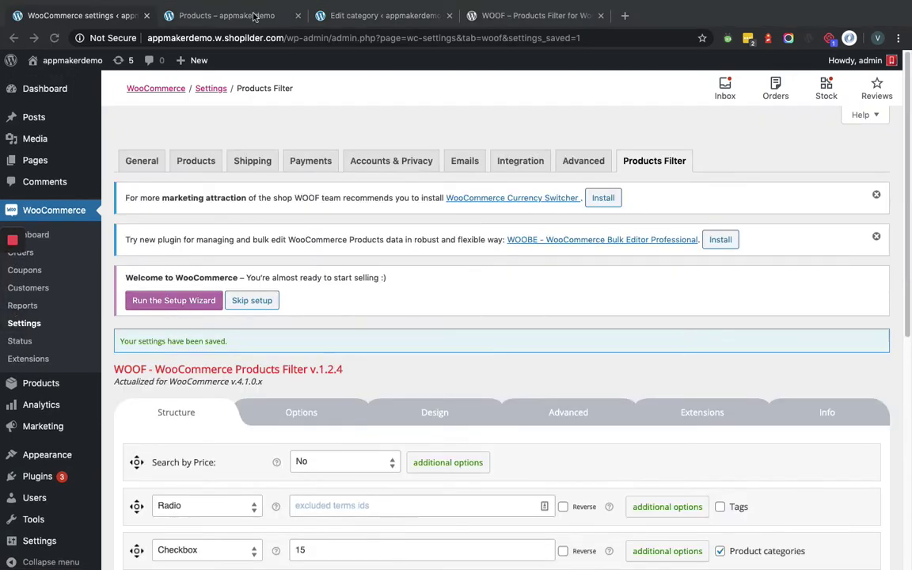
click(253, 16)
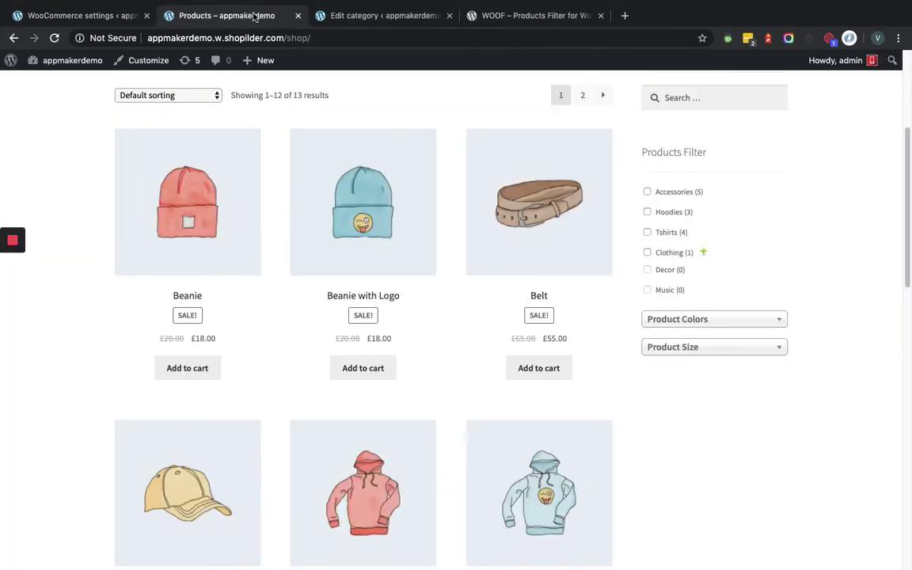
click(55, 39)
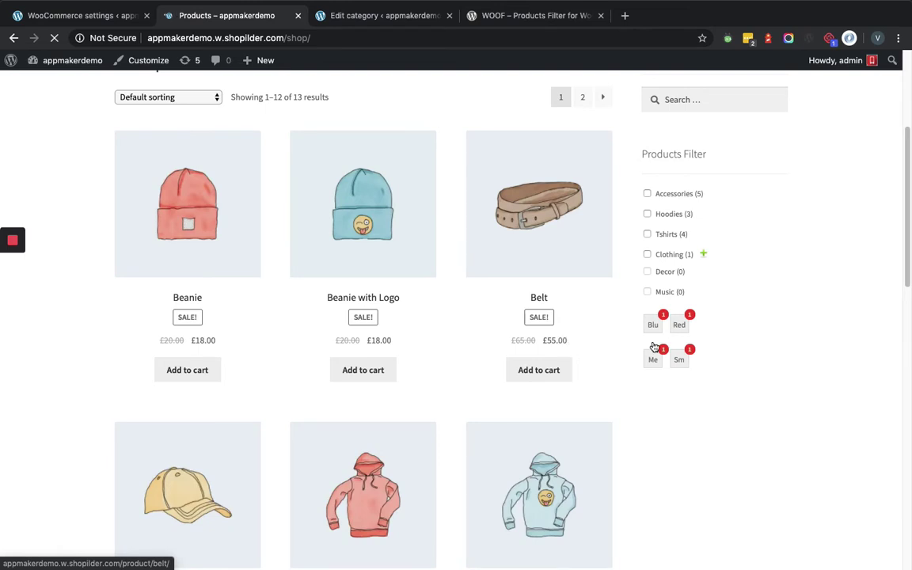
click(685, 328)
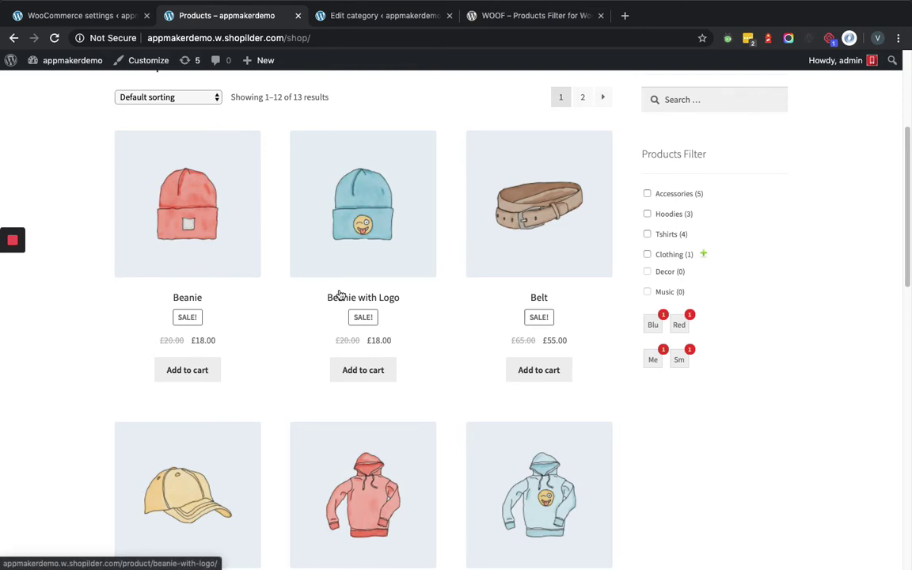
Return to the WOOF structure, set Search by Price to "As woo range-slider" and save the settings
click(100, 17)
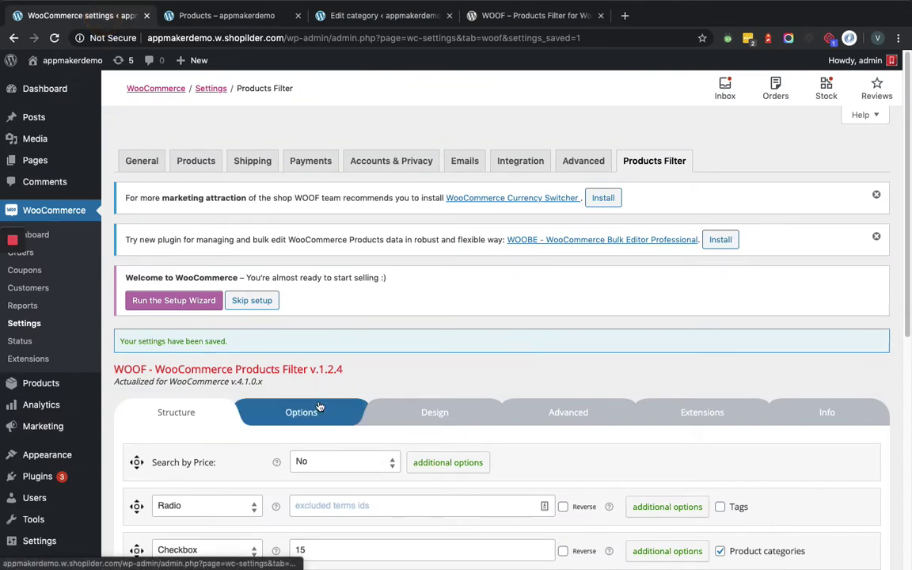
click(322, 468)
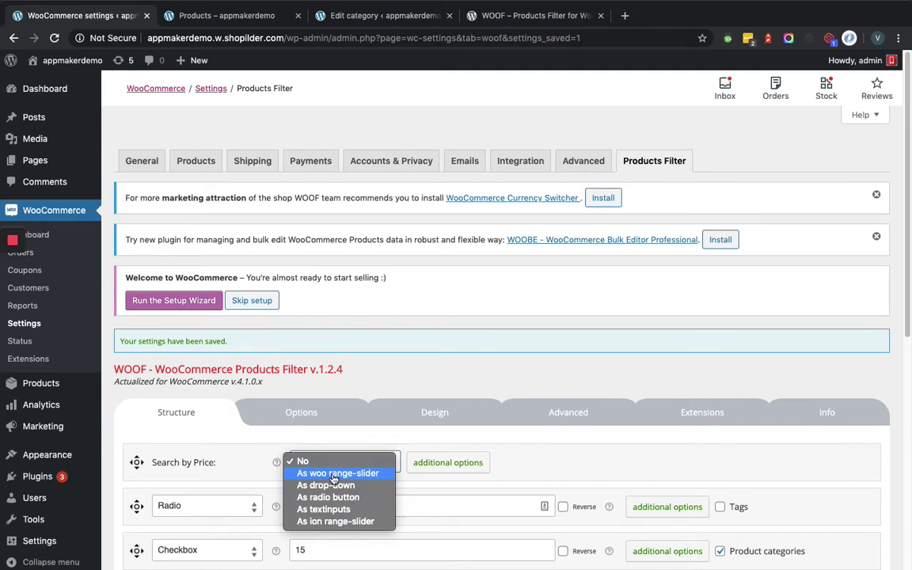
click(333, 474)
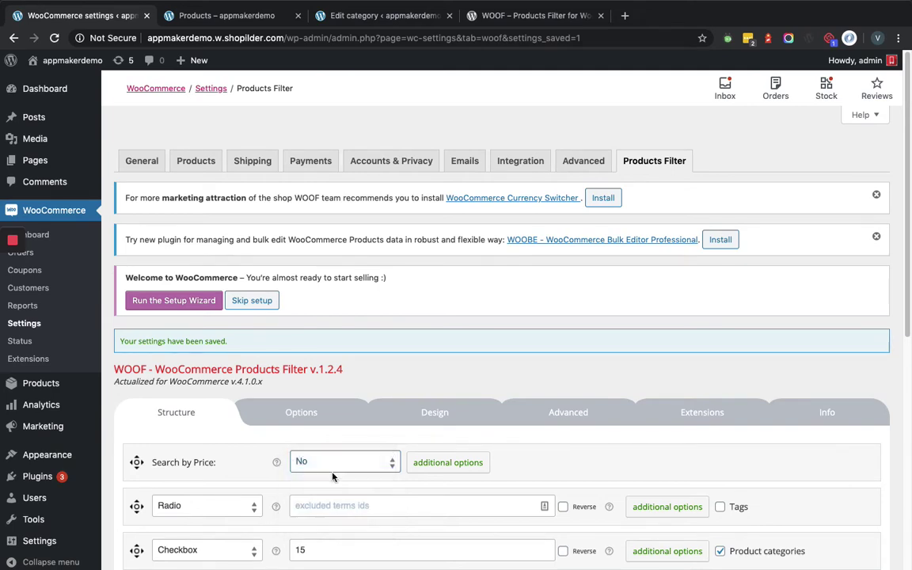
scroll(368, 475, down, 5)
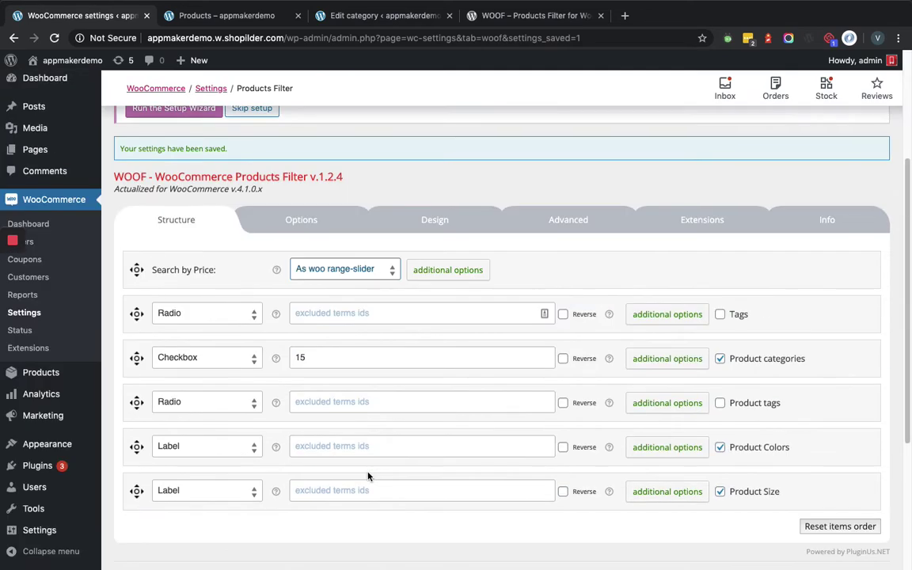
click(167, 505)
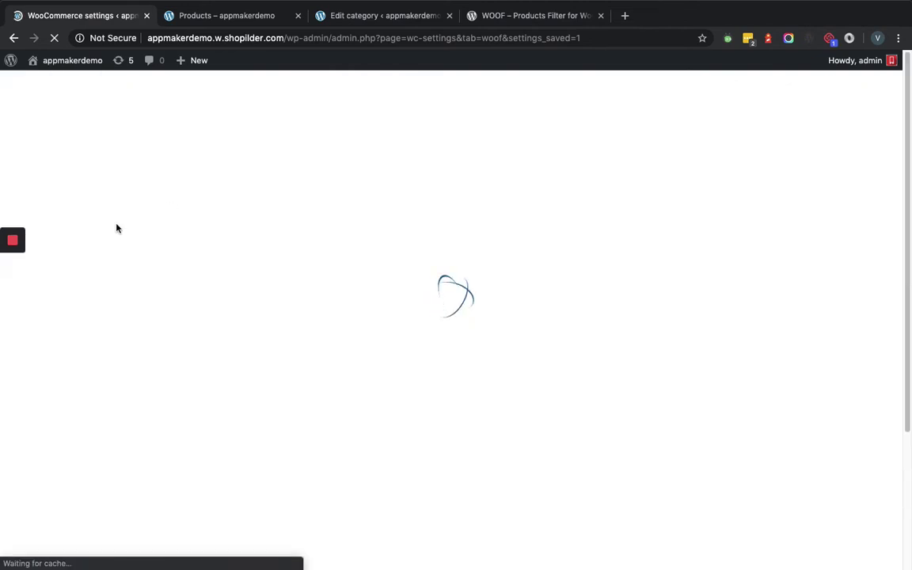
mouse_move(12, 241)
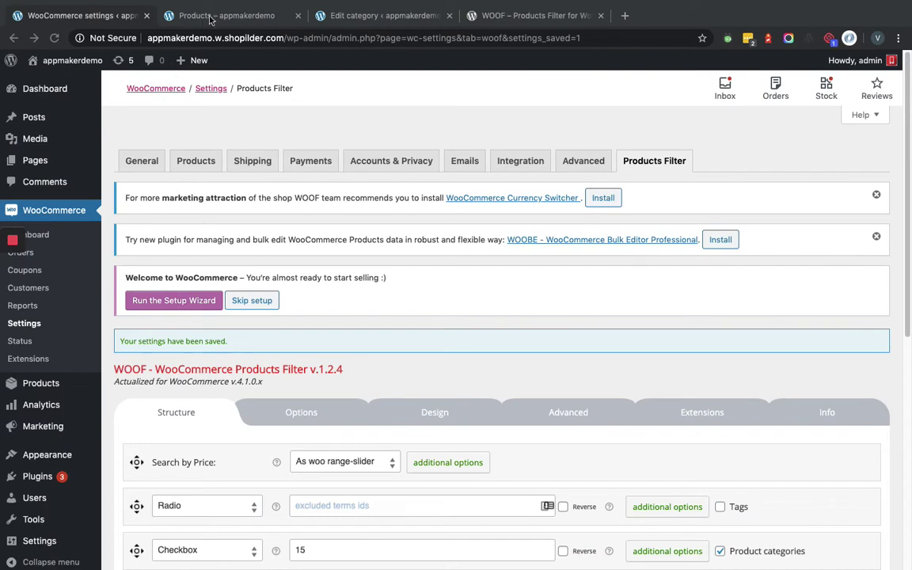
Reload the store's Shop page and narrow the Products Filter price range to £17–£46
click(215, 16)
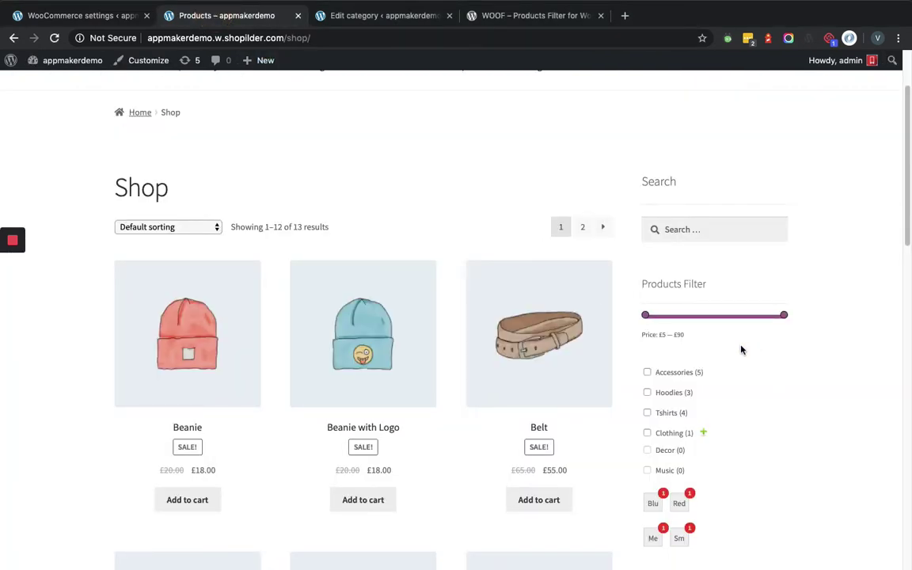
drag(647, 315, 668, 317)
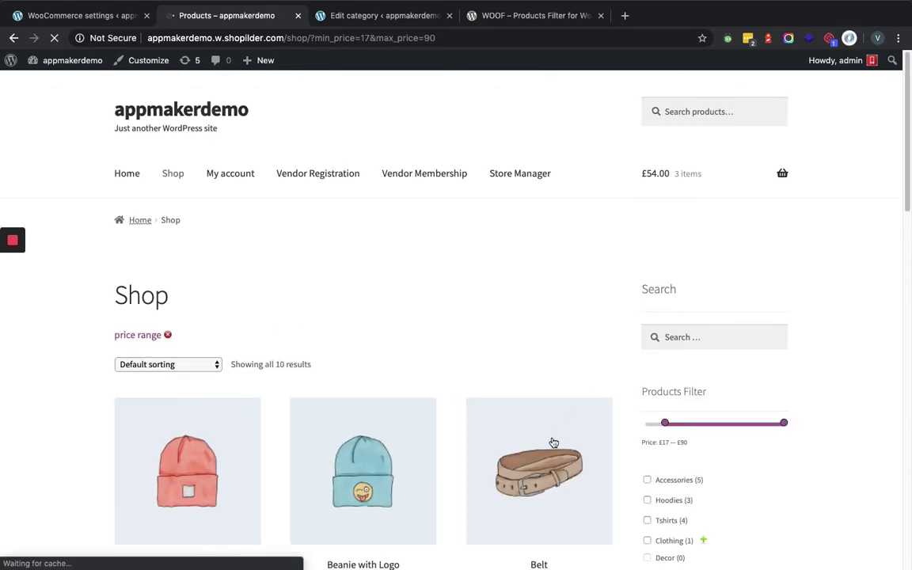
scroll(739, 403, down, 1)
drag(784, 417, 712, 418)
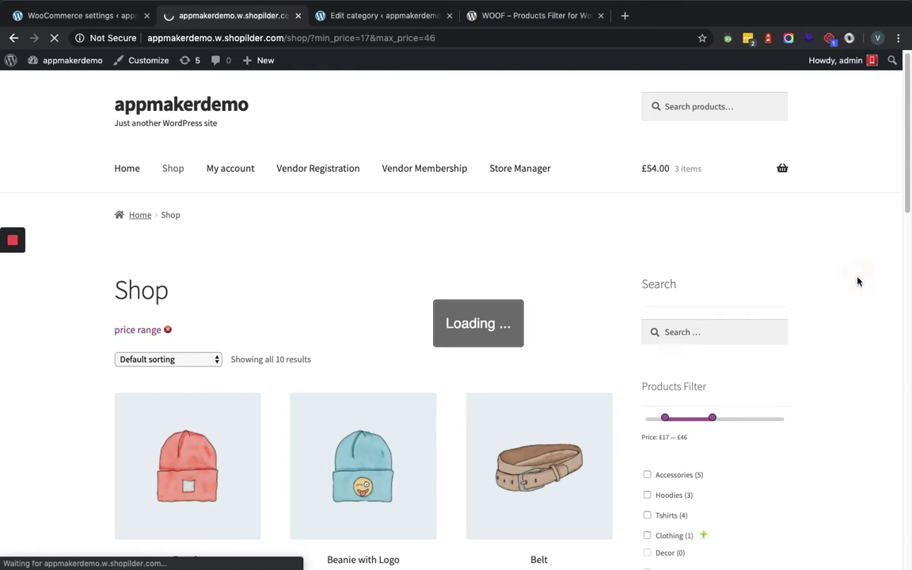
scroll(641, 356, down, 5)
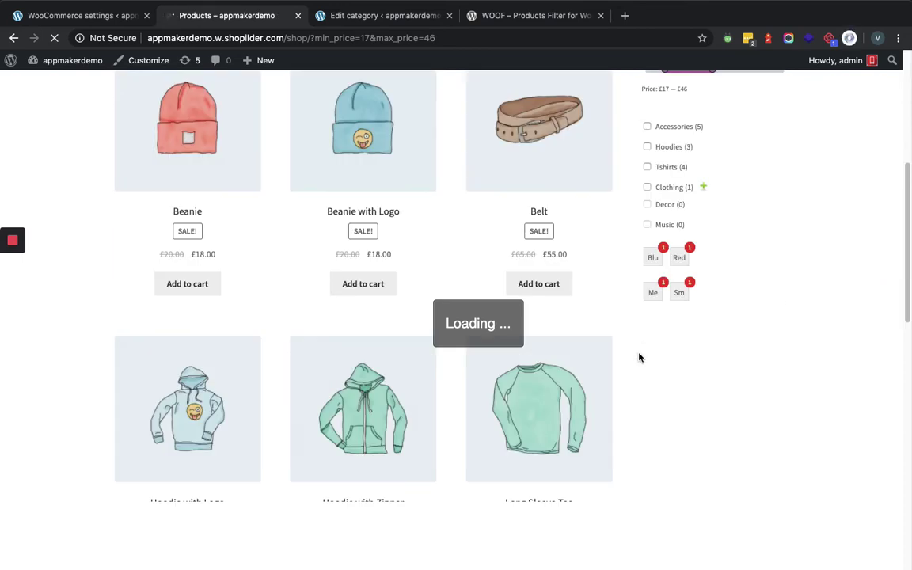
Look through the Shop page products listed for the £17–£46 price range
scroll(533, 417, down, 6)
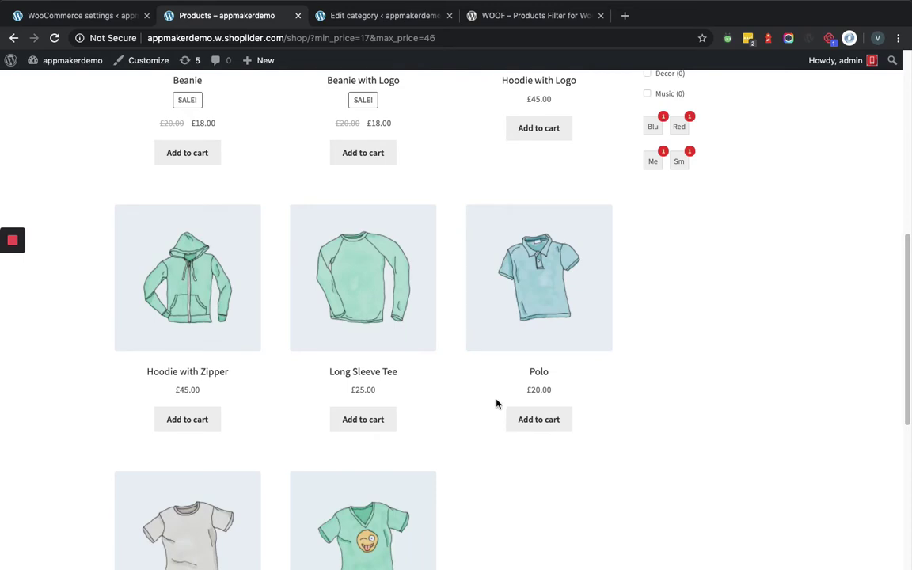
scroll(497, 403, up, 3)
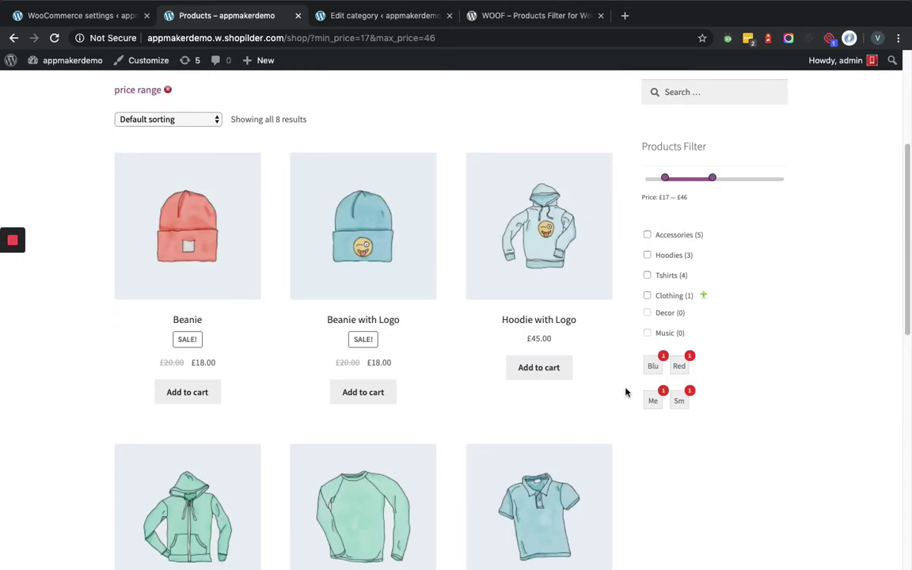
scroll(666, 407, down, 1)
scroll(633, 330, up, 3)
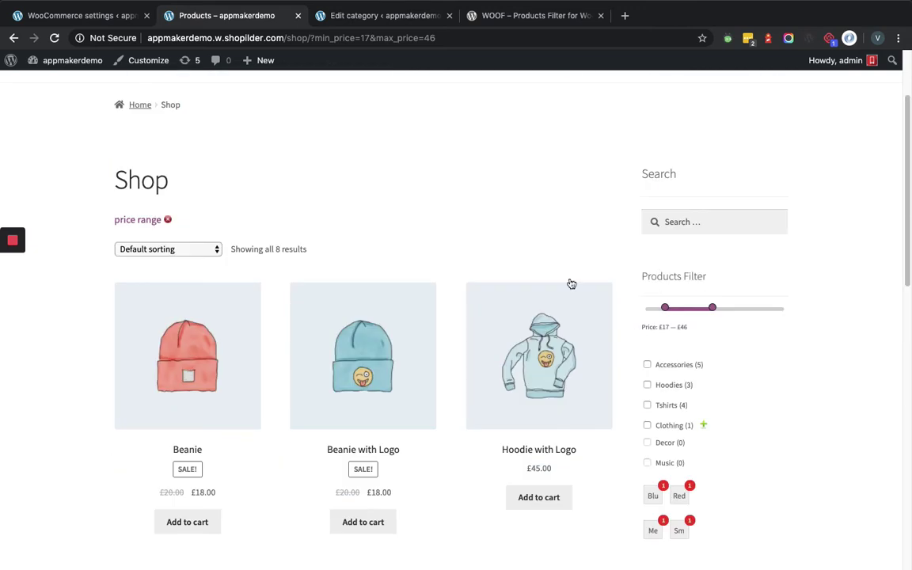
In the WOOF settings' default extensions, enable Searching by Author and Searching by Text
click(49, 12)
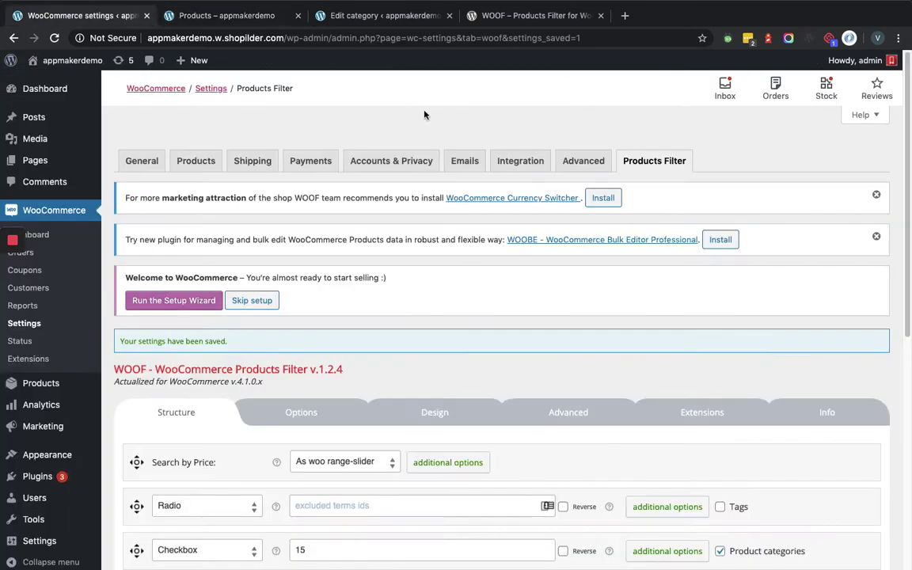
scroll(520, 328, down, 2)
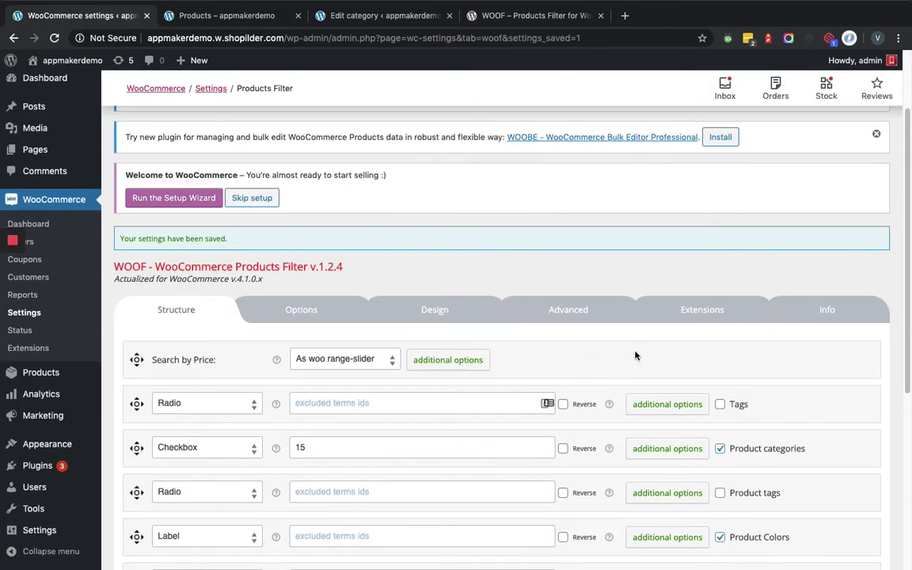
click(707, 311)
scroll(674, 372, down, 2)
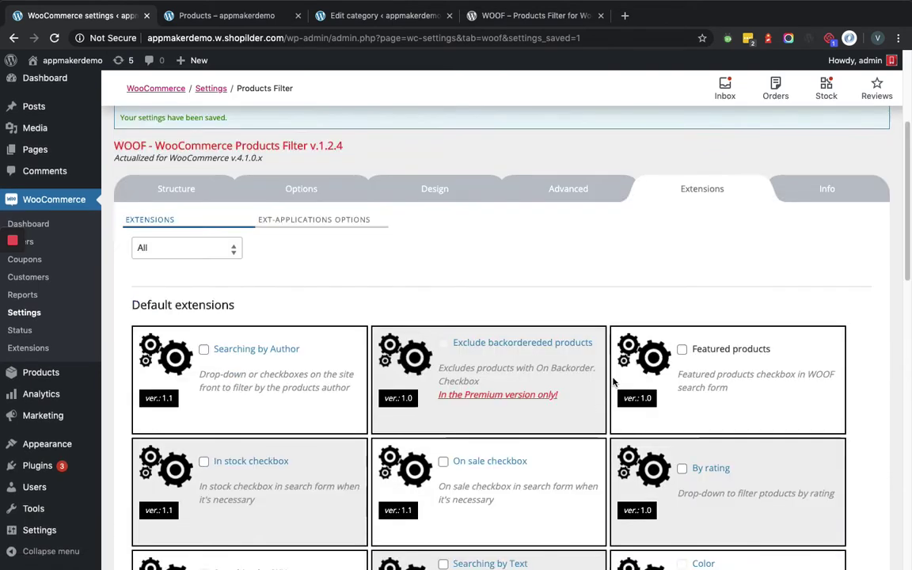
scroll(353, 350, down, 5)
scroll(306, 325, up, 3)
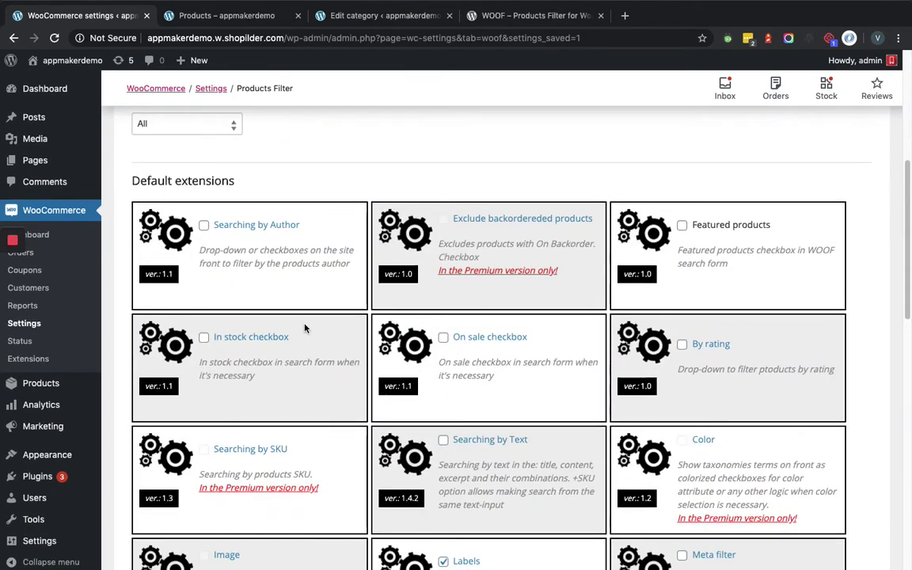
click(204, 225)
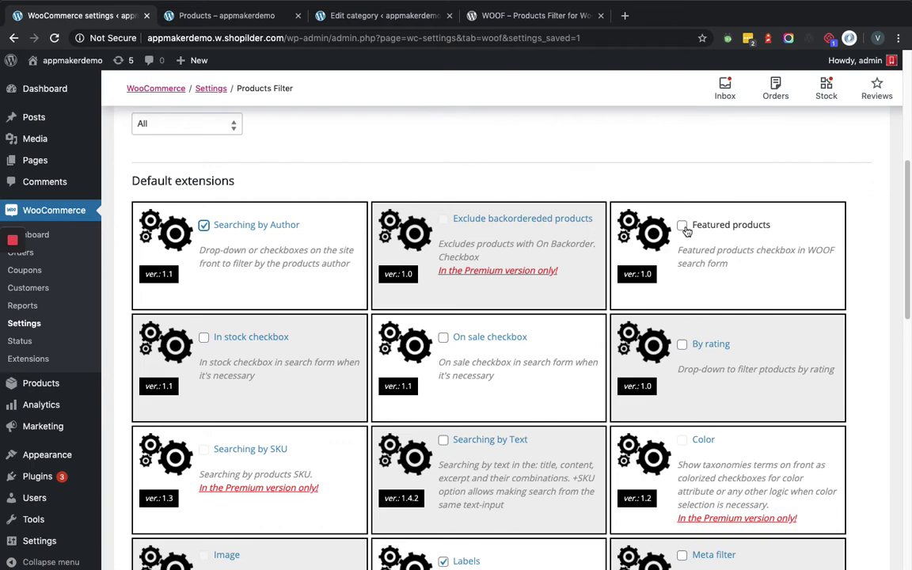
drag(901, 223, 903, 259)
click(203, 353)
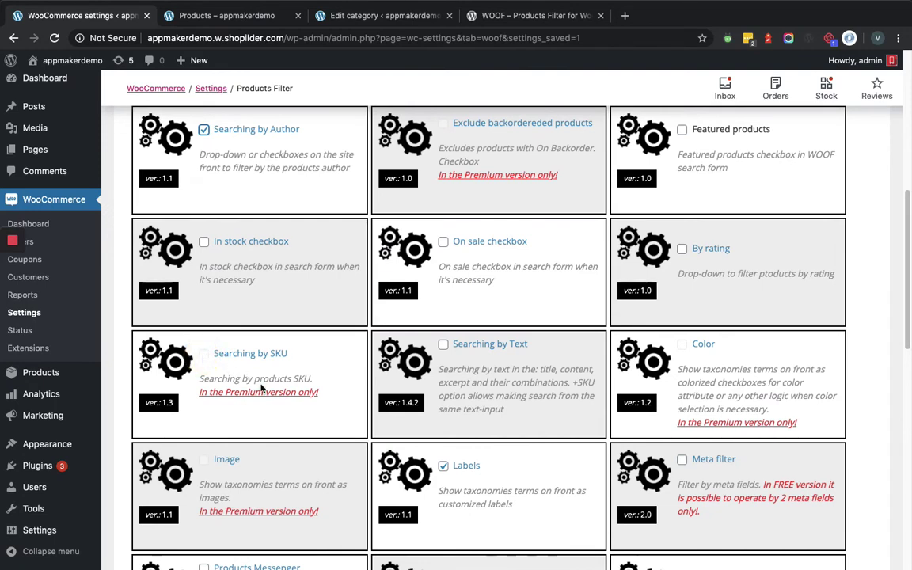
click(444, 345)
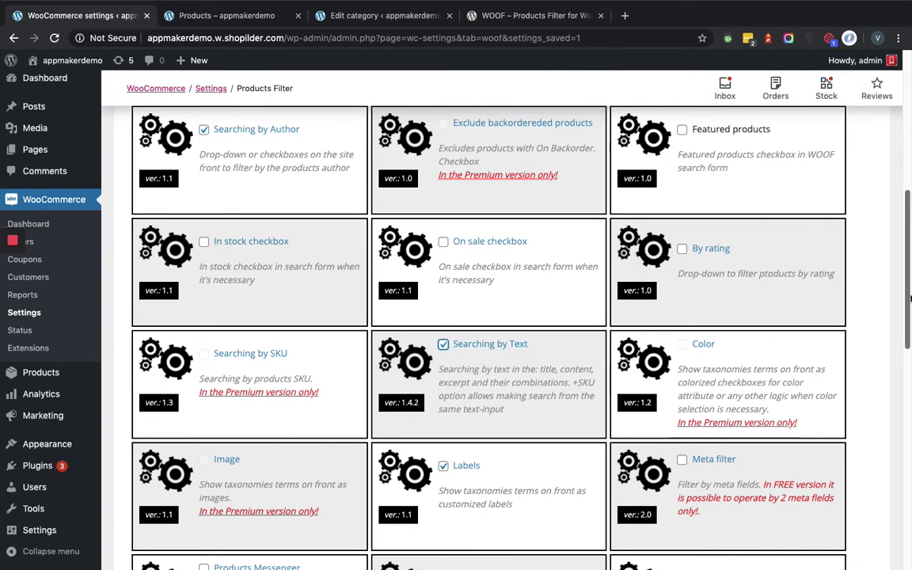
Look over the remaining default extensions and save the filter settings
drag(909, 298, 902, 358)
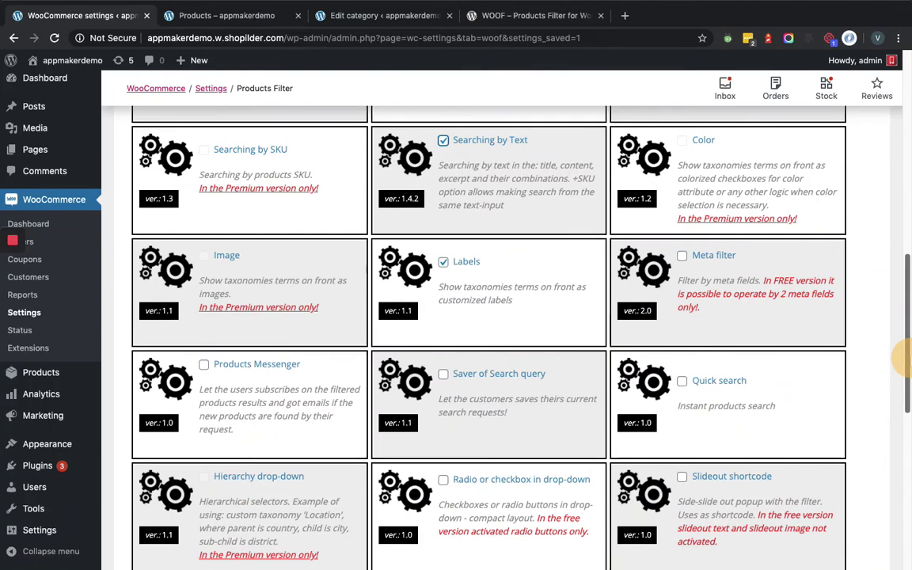
drag(903, 358, 907, 294)
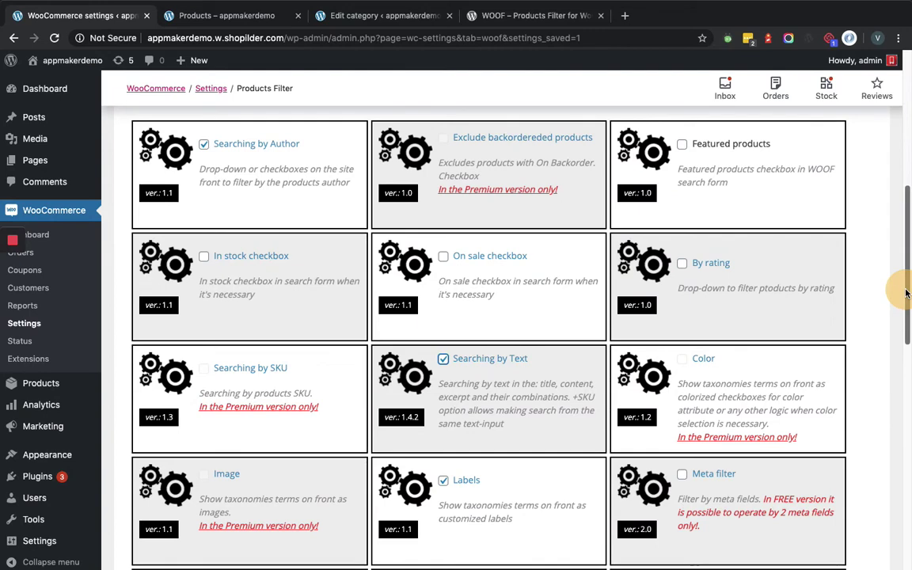
drag(907, 293, 903, 493)
scroll(907, 324, down, 5)
scroll(146, 503, down, 1)
click(154, 507)
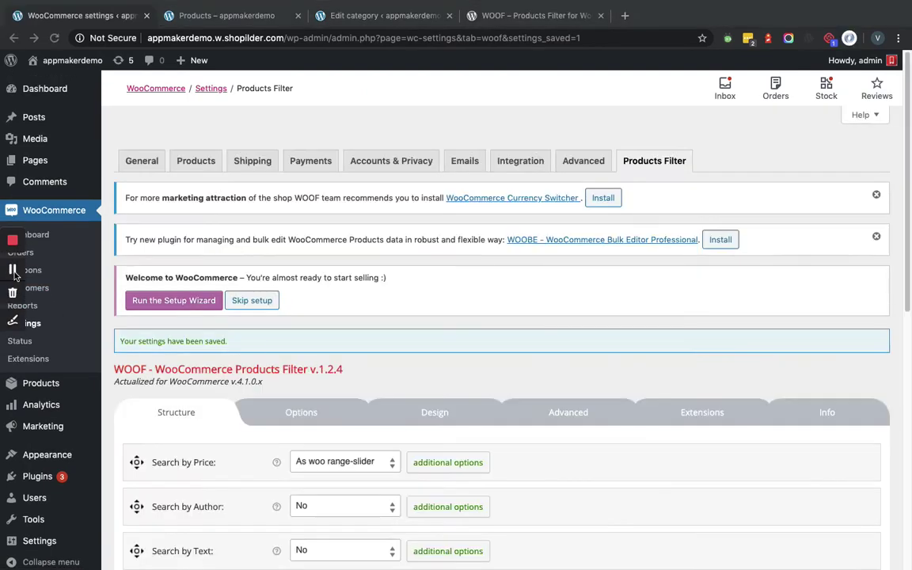
Reload the store's Shop page and check the Products Filter for the newly enabled search extensions
click(205, 18)
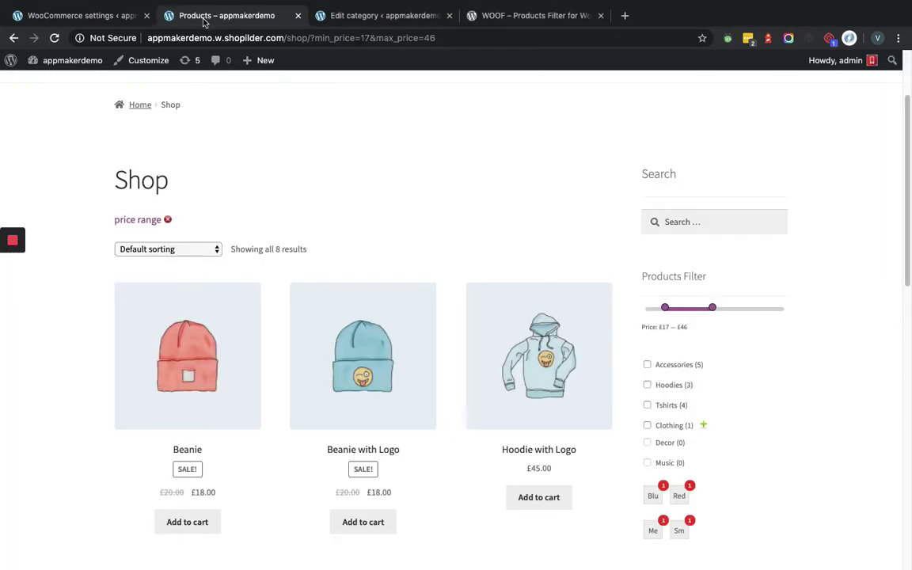
click(55, 38)
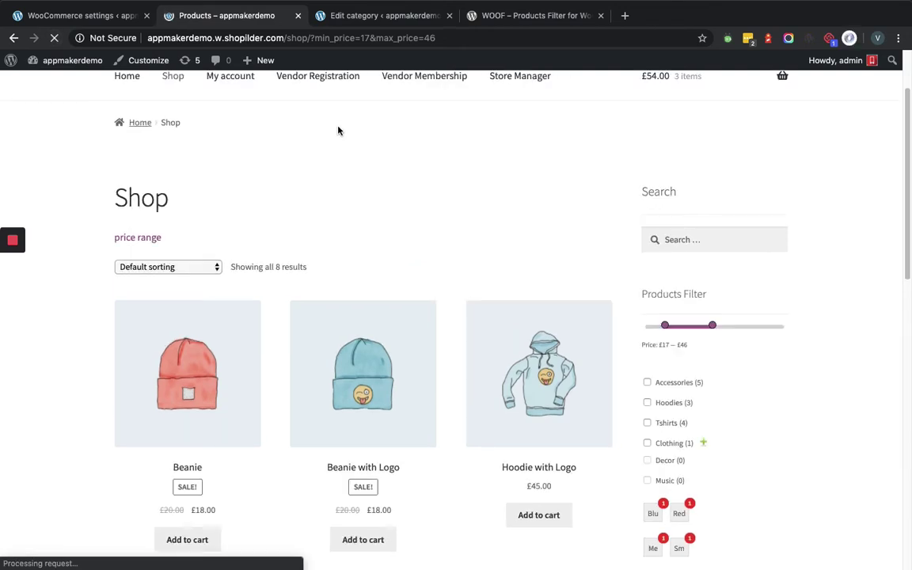
scroll(453, 175, down, 5)
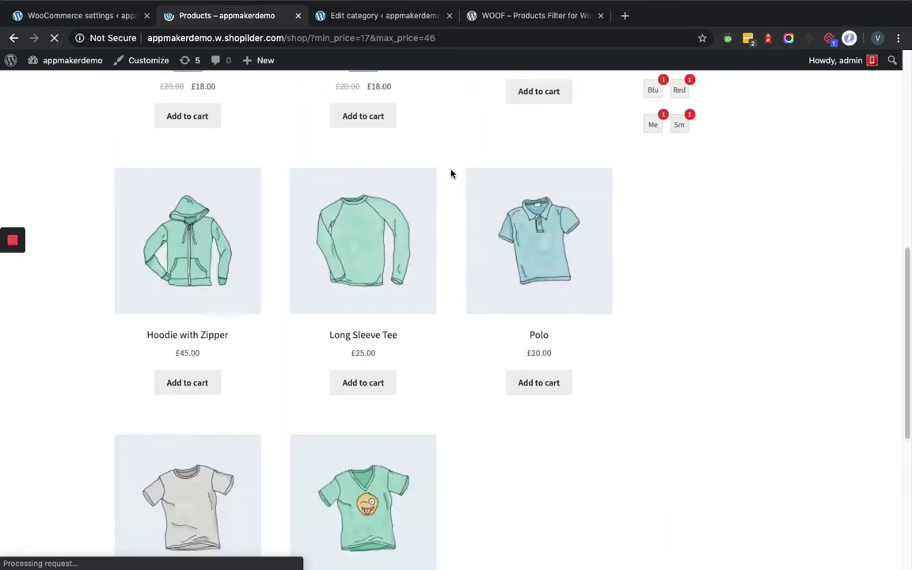
scroll(451, 175, up, 3)
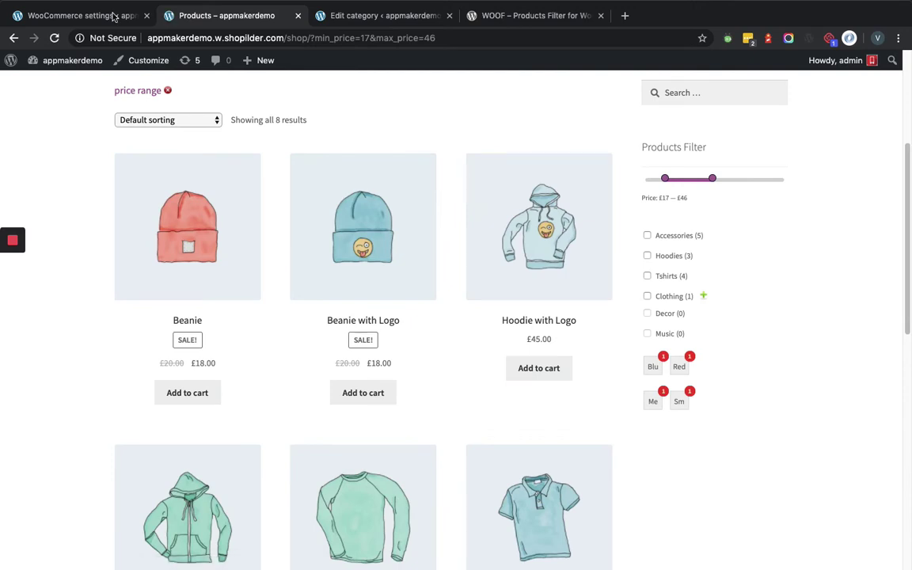
Return to the WOOF structure, set Search by Text to "Yes" and save the settings
click(89, 14)
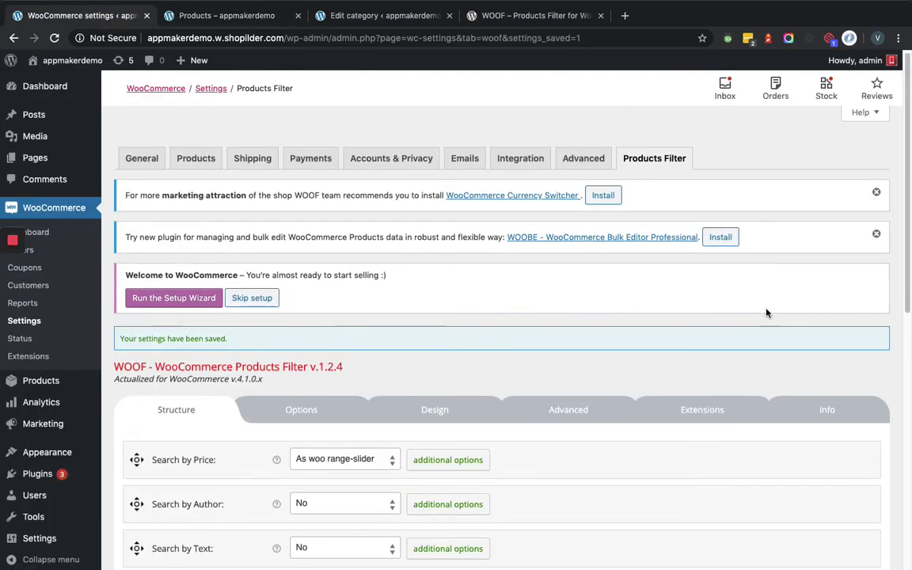
scroll(766, 312, down, 4)
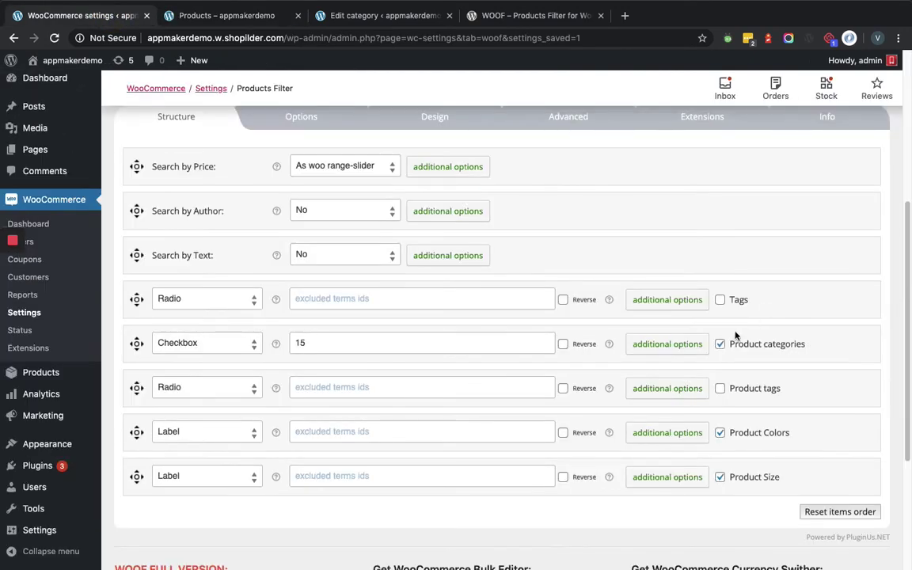
scroll(467, 432, down, 3)
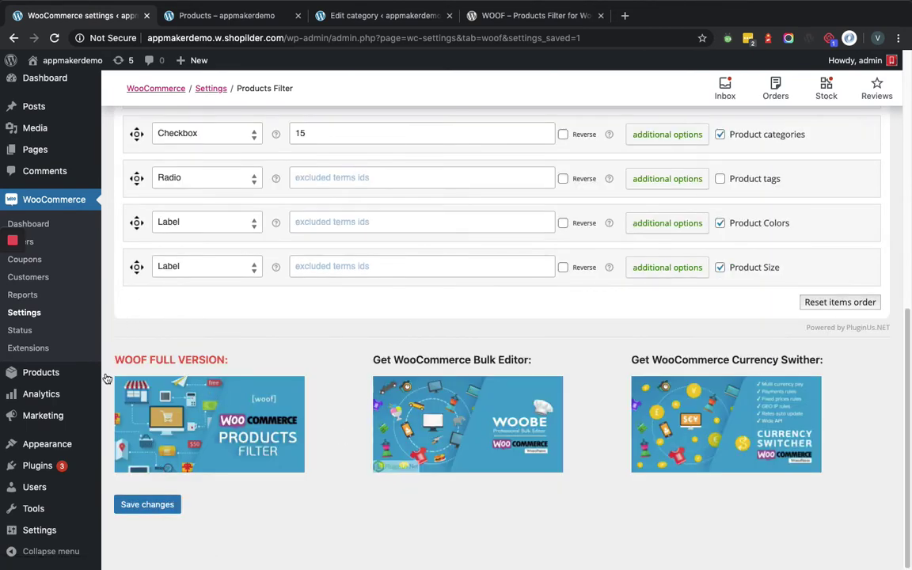
click(55, 38)
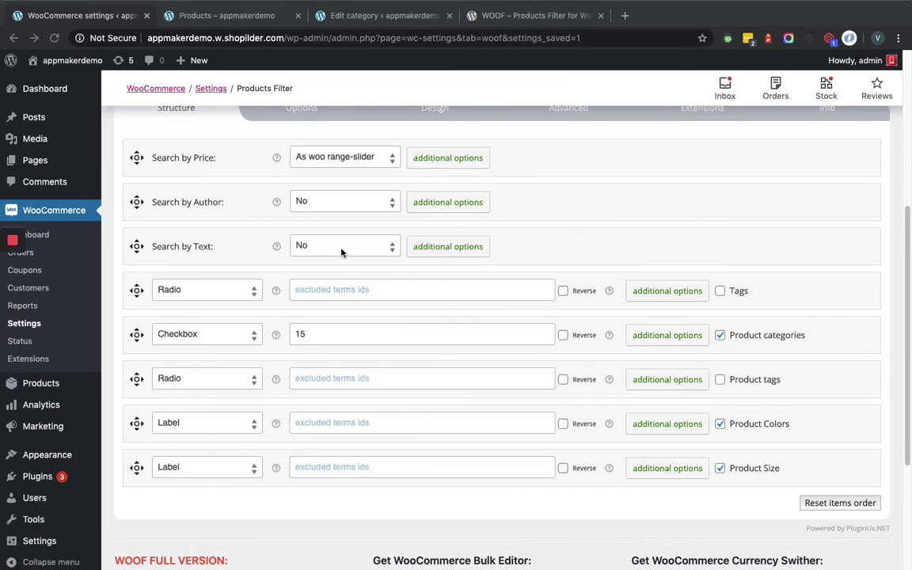
click(386, 249)
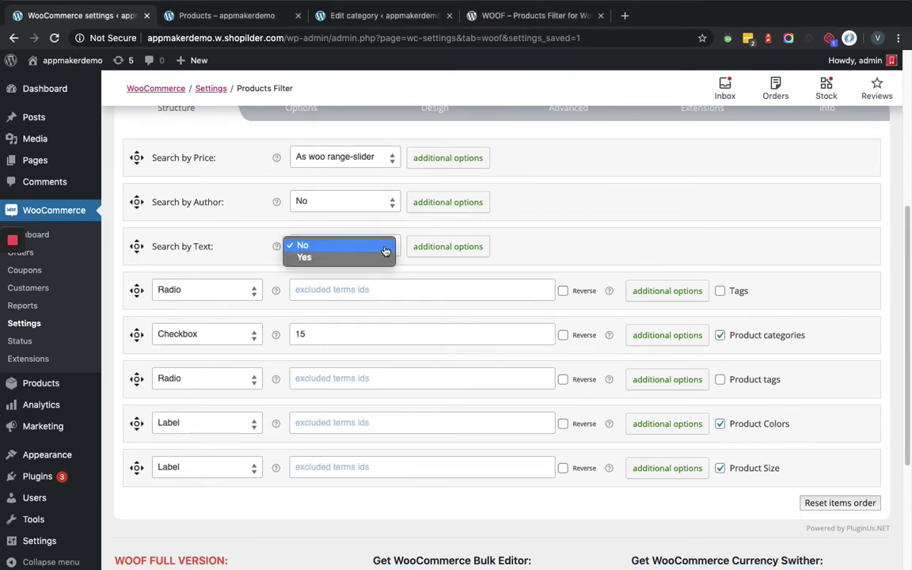
click(305, 259)
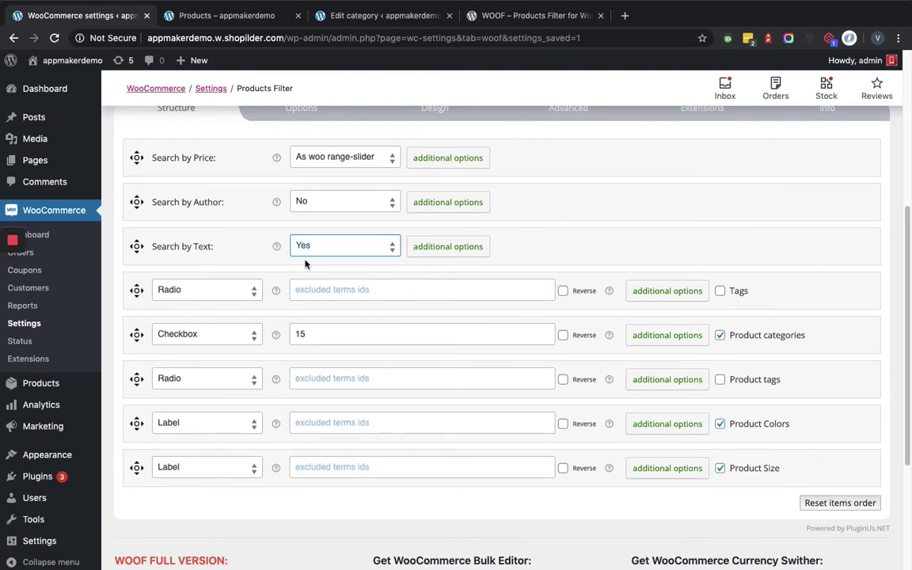
mouse_move(136, 246)
mouse_down()
mouse_move(131, 272)
mouse_move(144, 355)
mouse_move(139, 247)
mouse_up()
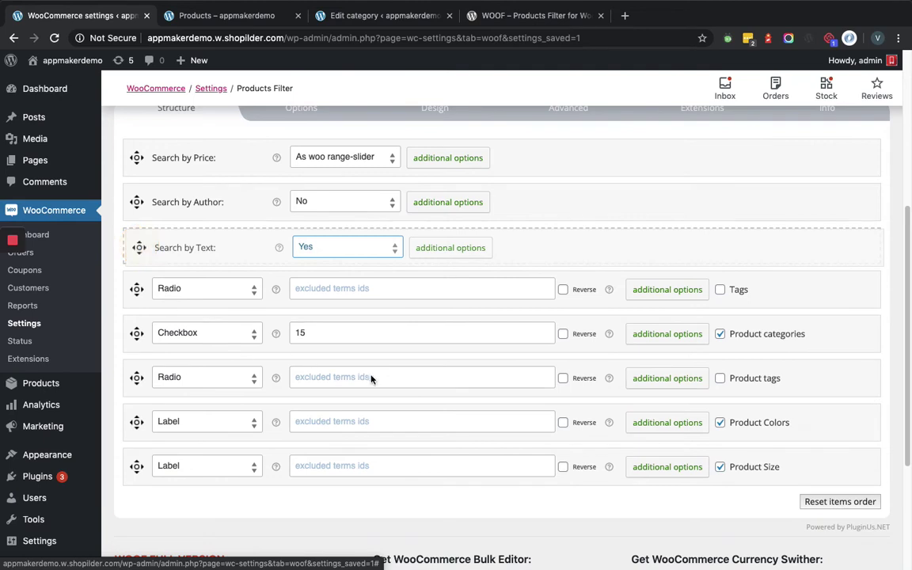
scroll(366, 379, down, 5)
click(157, 507)
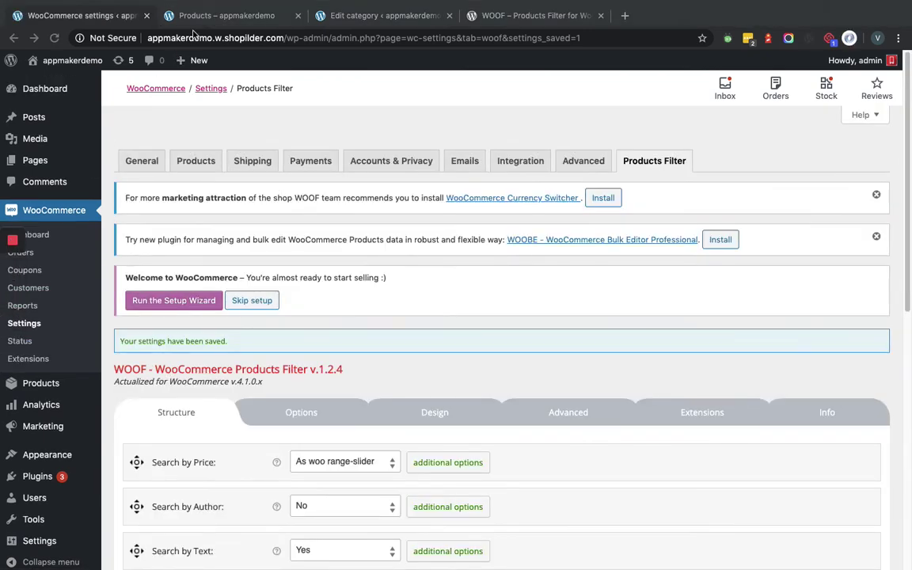
Reload the store's Shop page and search for the product title "hoddie" in the Products Filter
click(198, 16)
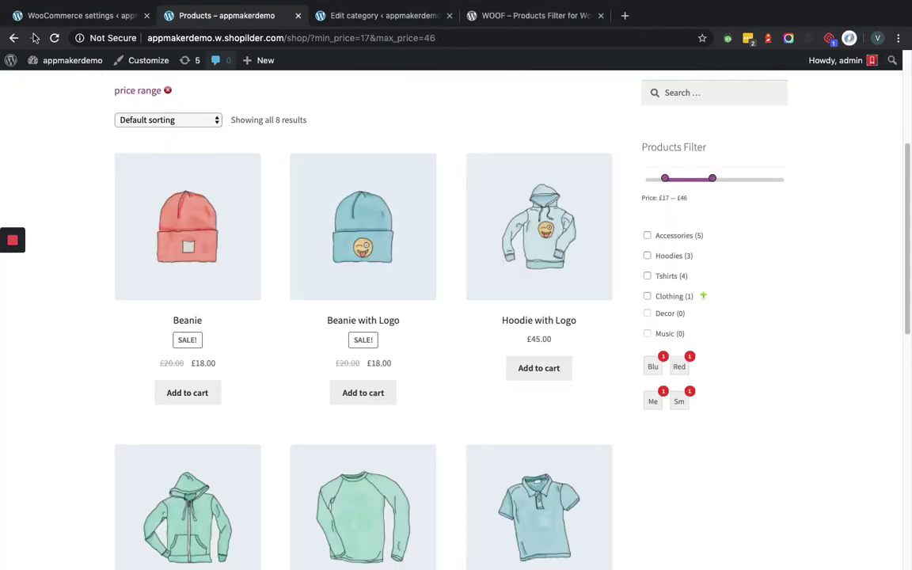
click(54, 38)
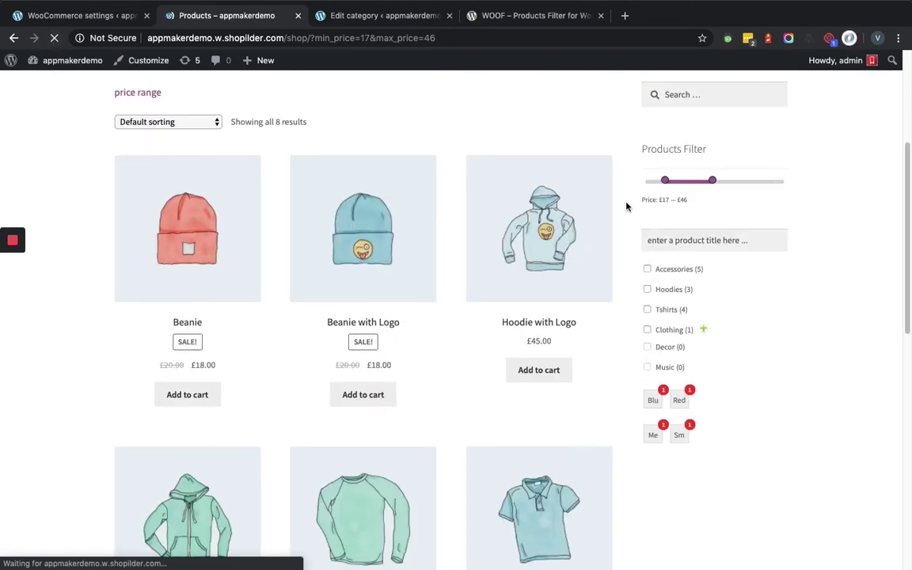
click(667, 241)
text(hoddie)
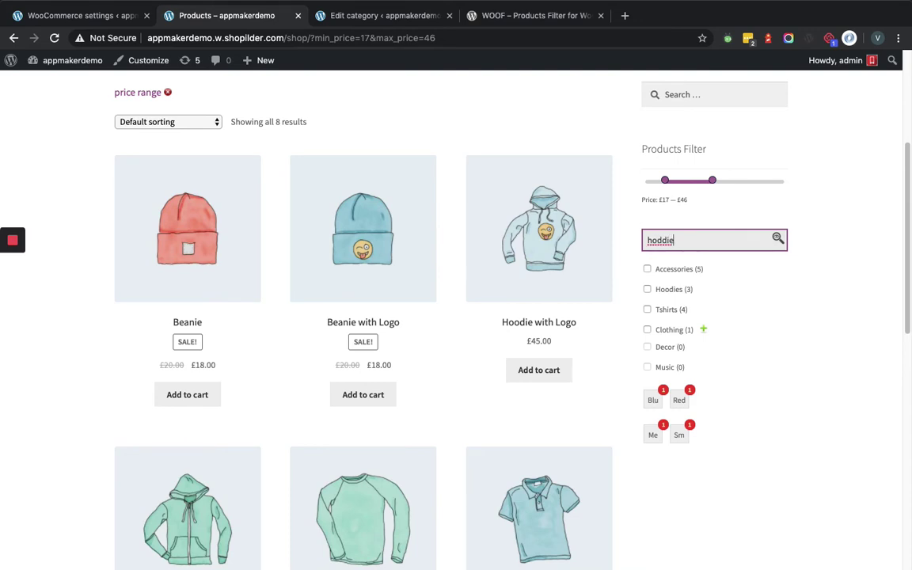
key(Return)
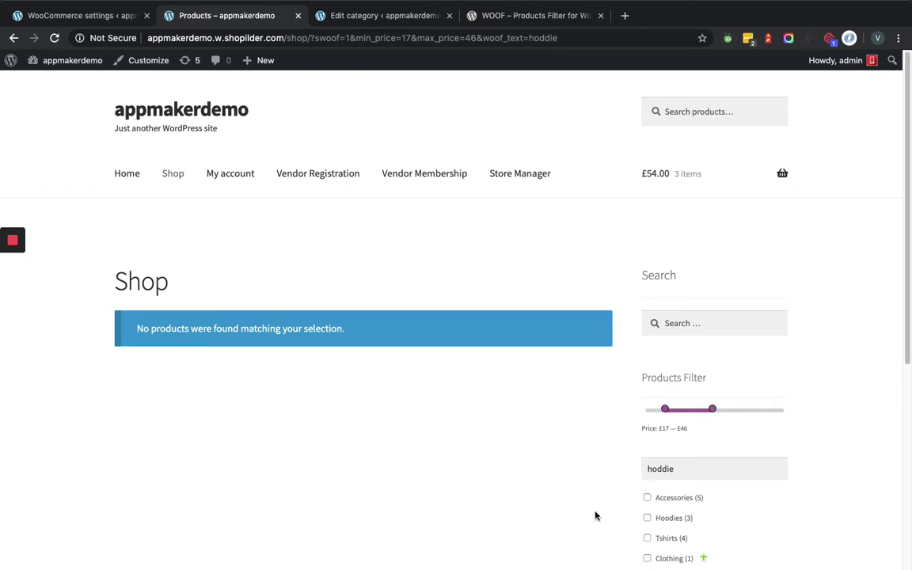
Correct the Products Filter title search to "hoodie", run it and review the matching products
click(662, 469)
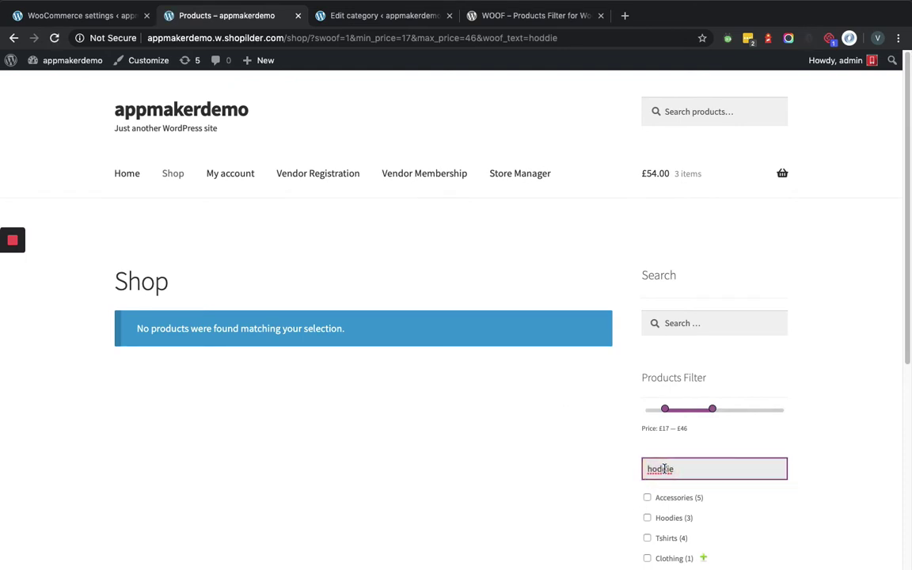
key(BackSpace)
text(o)
key(Return)
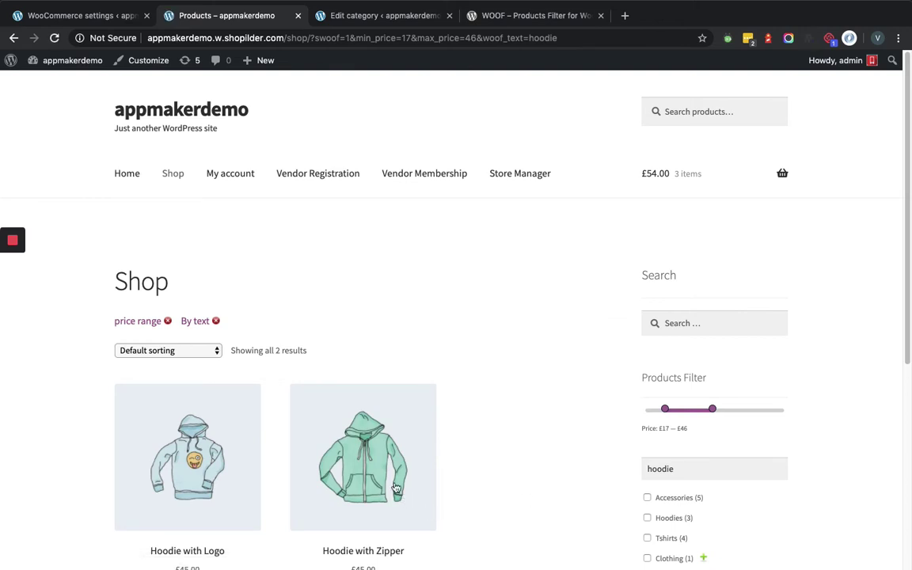
scroll(315, 457, down, 2)
scroll(316, 458, up, 1)
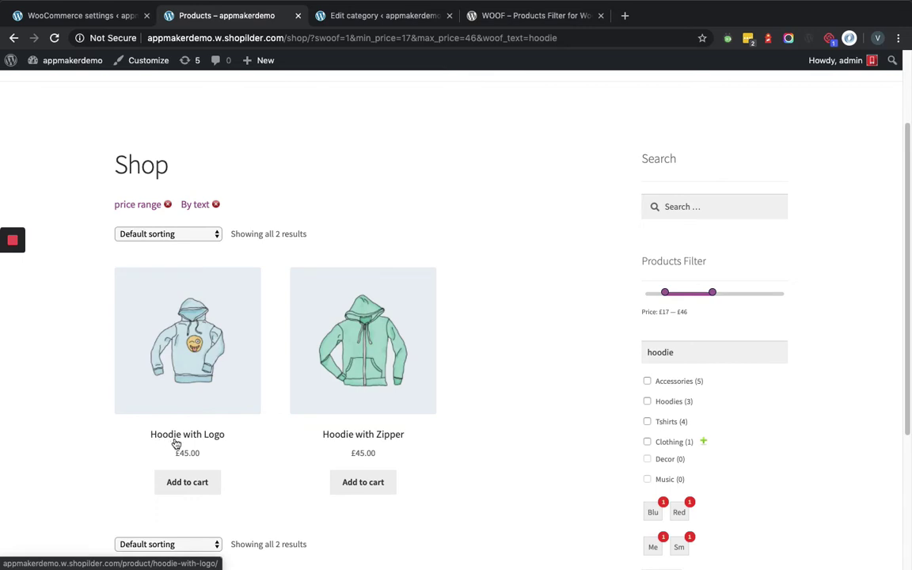
Return to the WOOF structure settings, open the Search by Text additional options and set Autocomplete to "Yes"
click(92, 15)
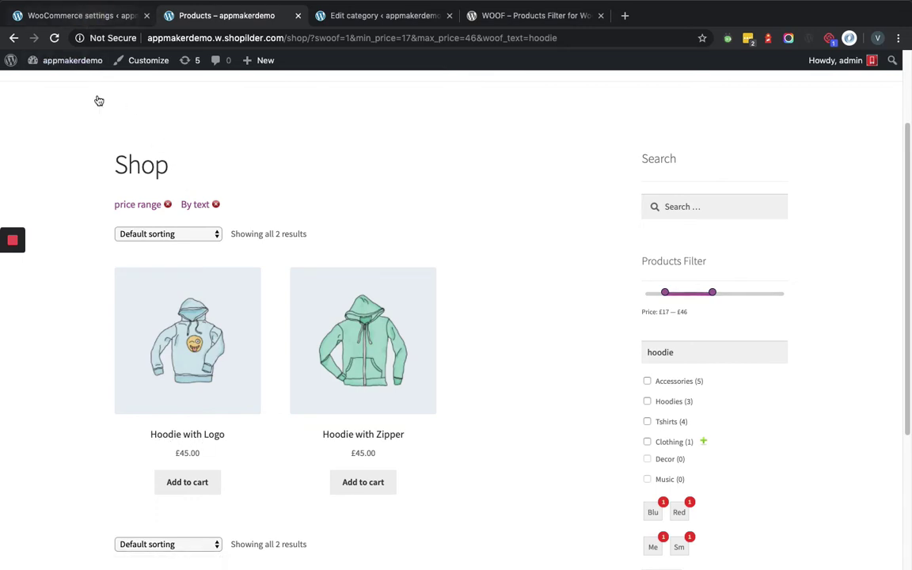
click(439, 548)
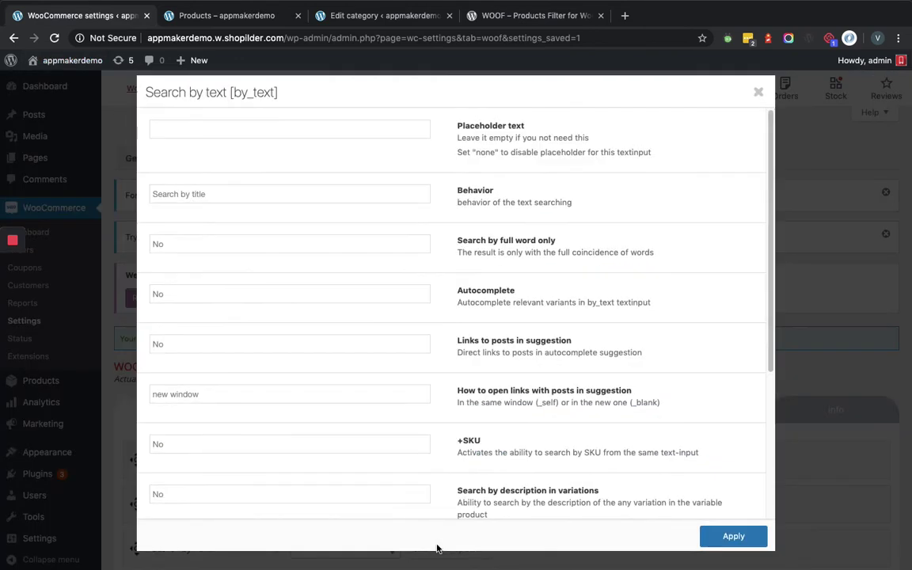
click(213, 201)
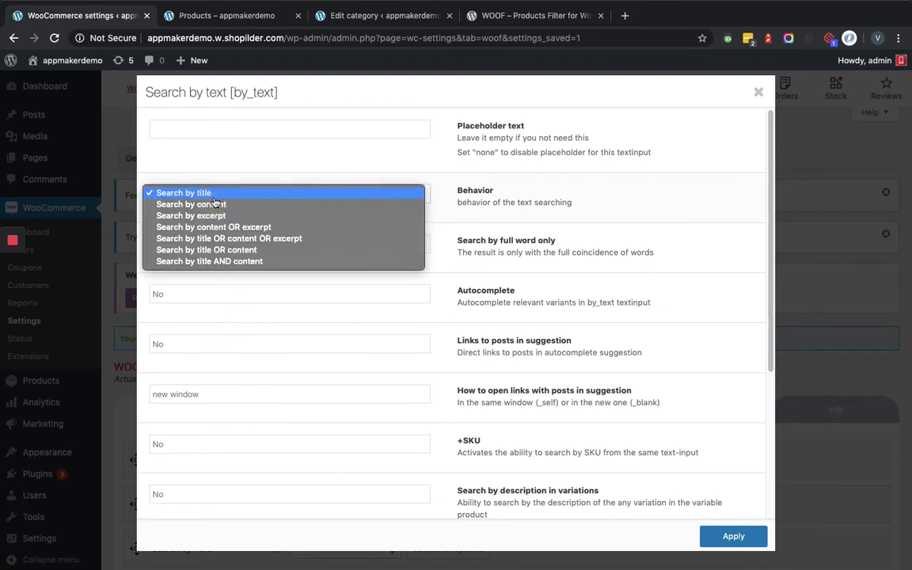
click(213, 198)
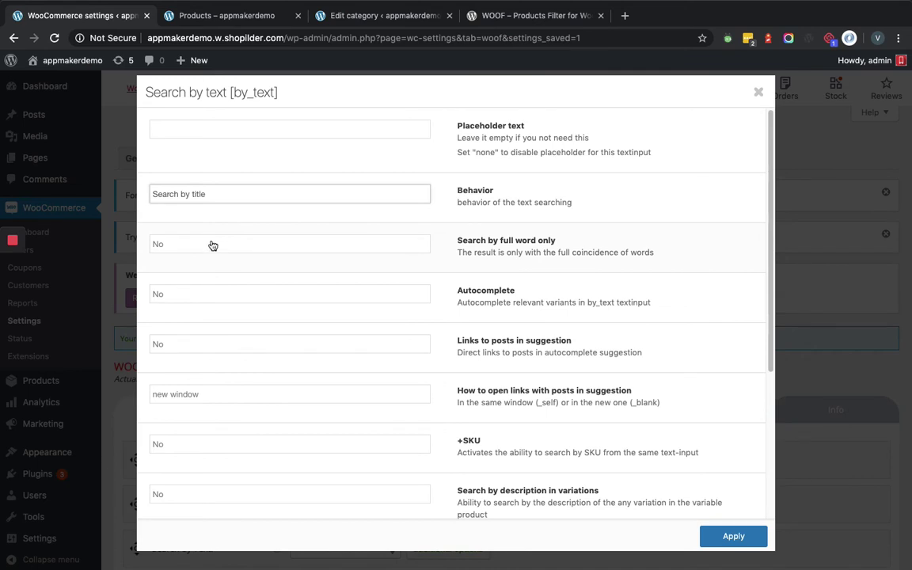
click(212, 245)
click(212, 242)
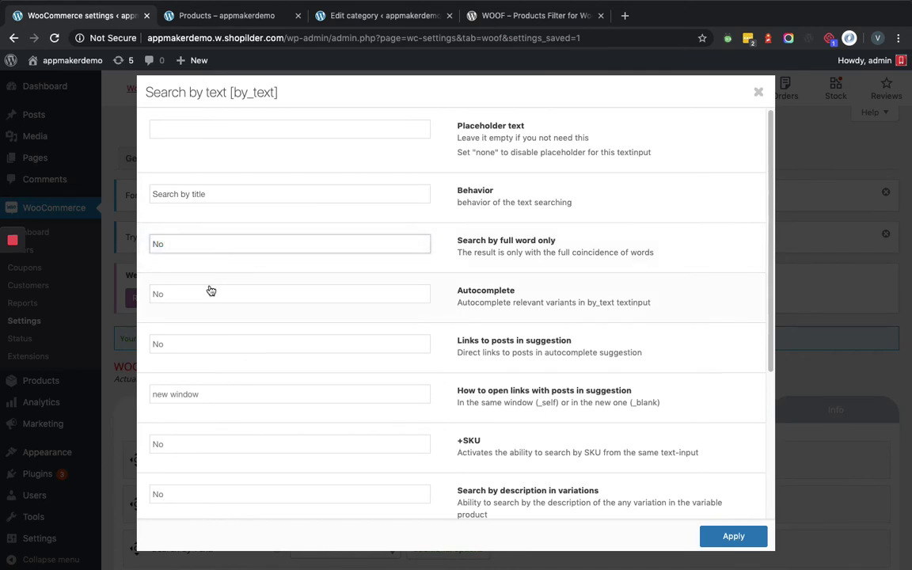
click(211, 292)
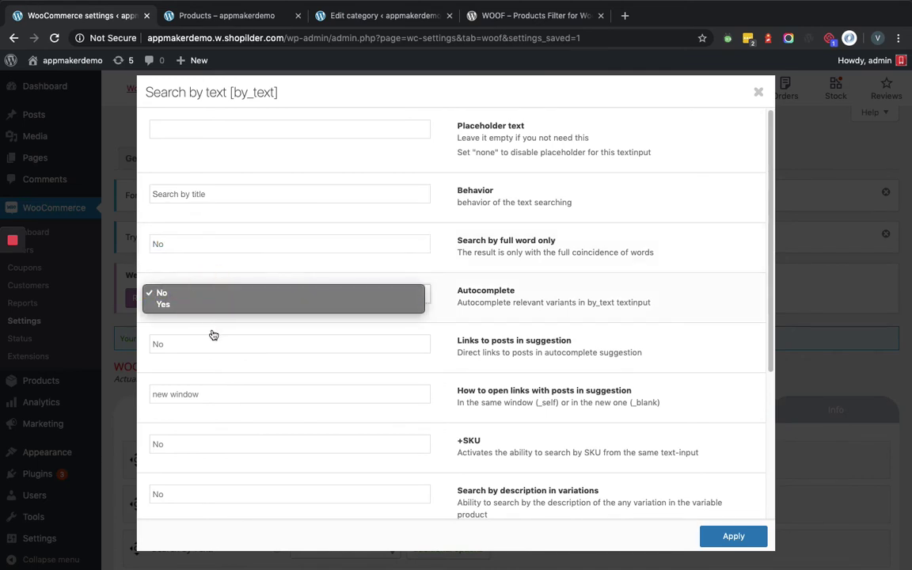
click(197, 307)
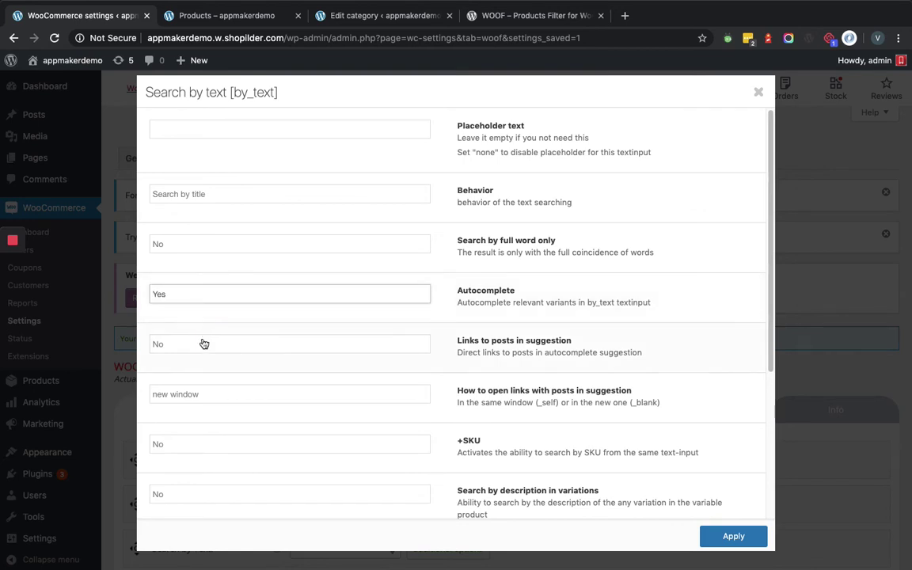
Keep +SKU at "No", apply the Search by Text options and save the WOOF settings
drag(770, 362, 770, 403)
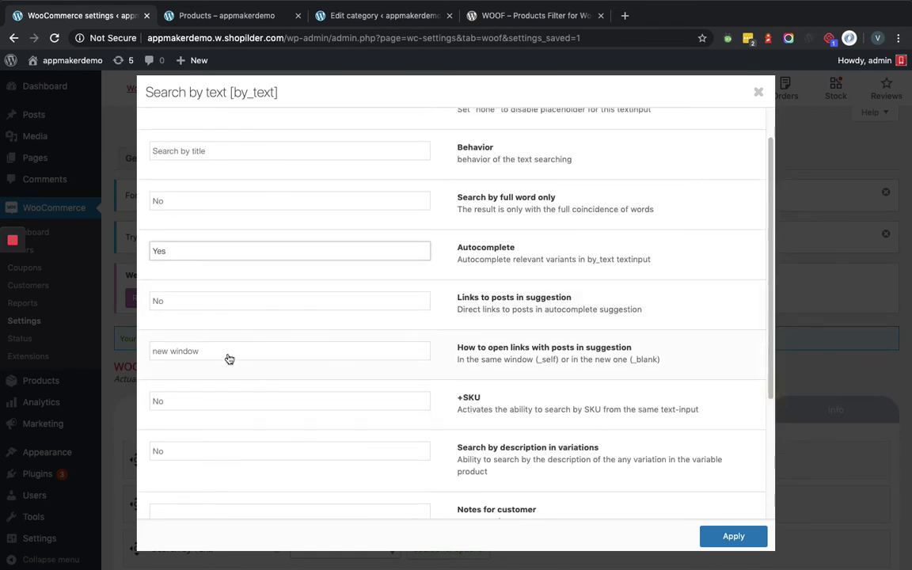
click(187, 406)
click(186, 408)
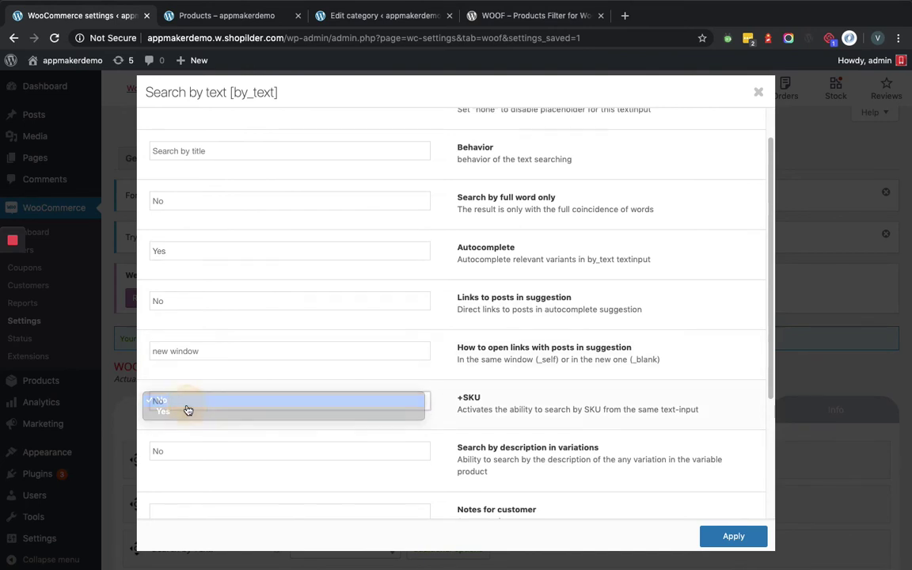
scroll(277, 404, up, 1)
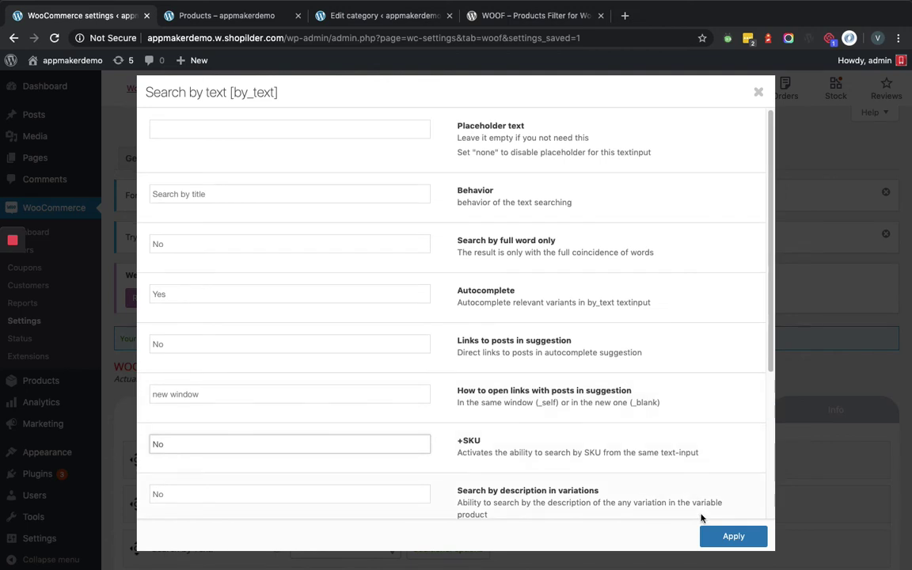
click(735, 537)
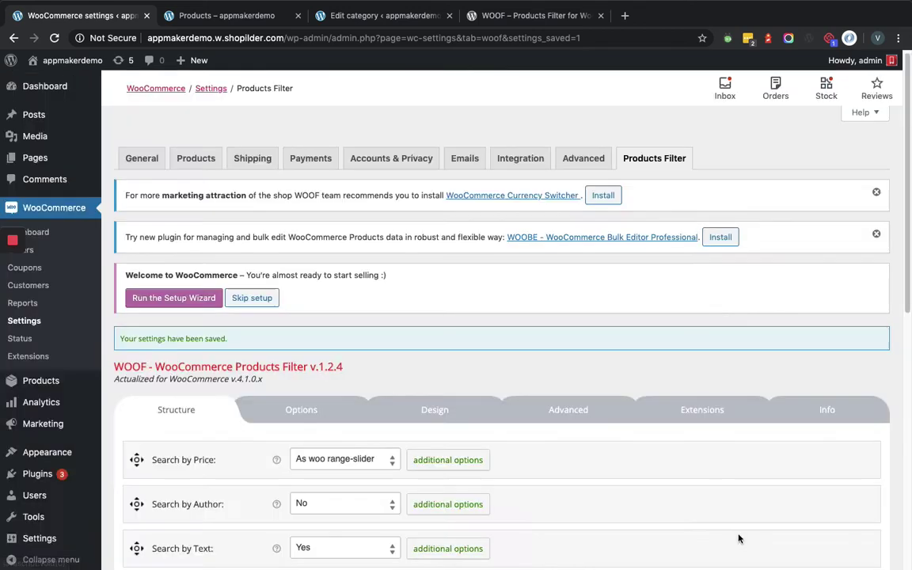
scroll(483, 468, down, 3)
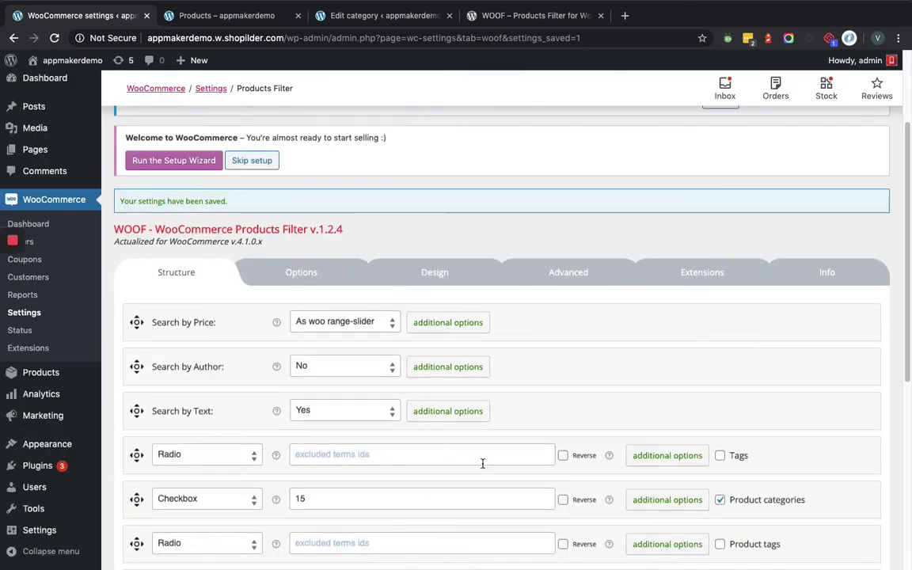
scroll(396, 463, down, 7)
scroll(354, 459, down, 2)
click(152, 511)
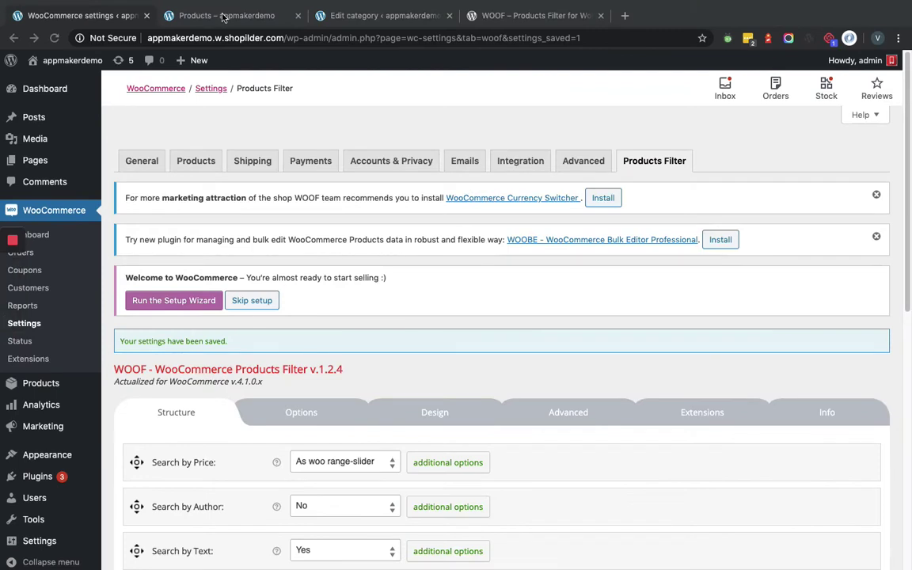
Reload the store's Shop page and try the Products Filter title autocomplete with "tshir"
click(224, 16)
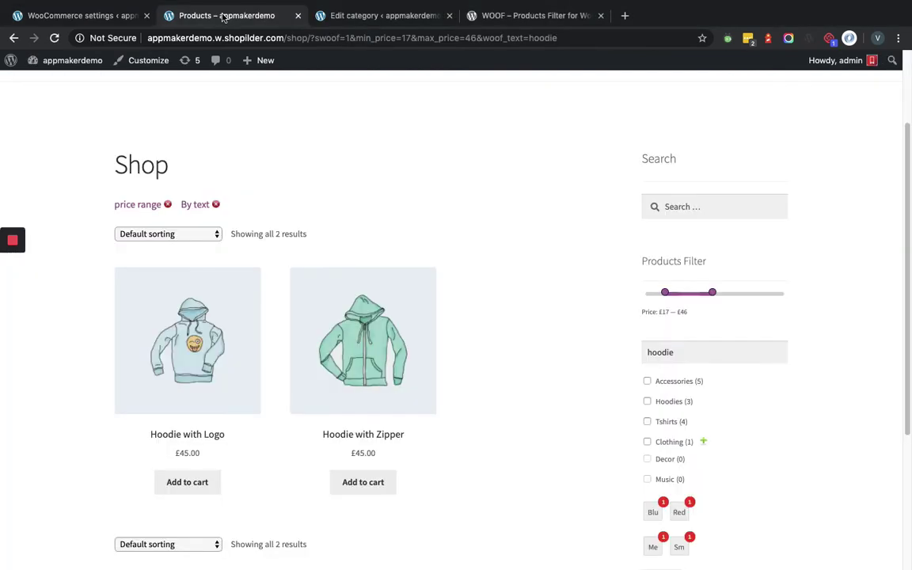
click(54, 38)
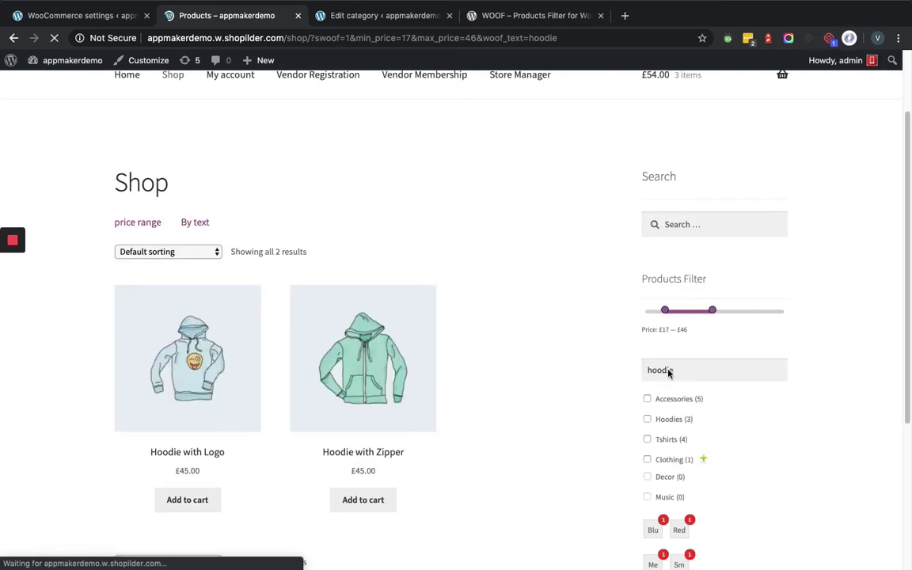
click(666, 373)
double_click(666, 373)
key(BackSpace)
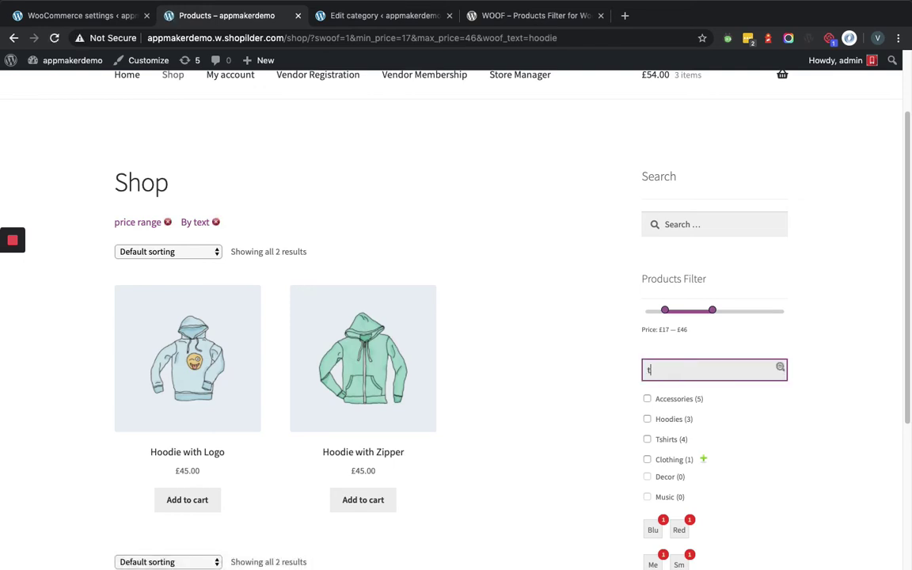
text(tsh)
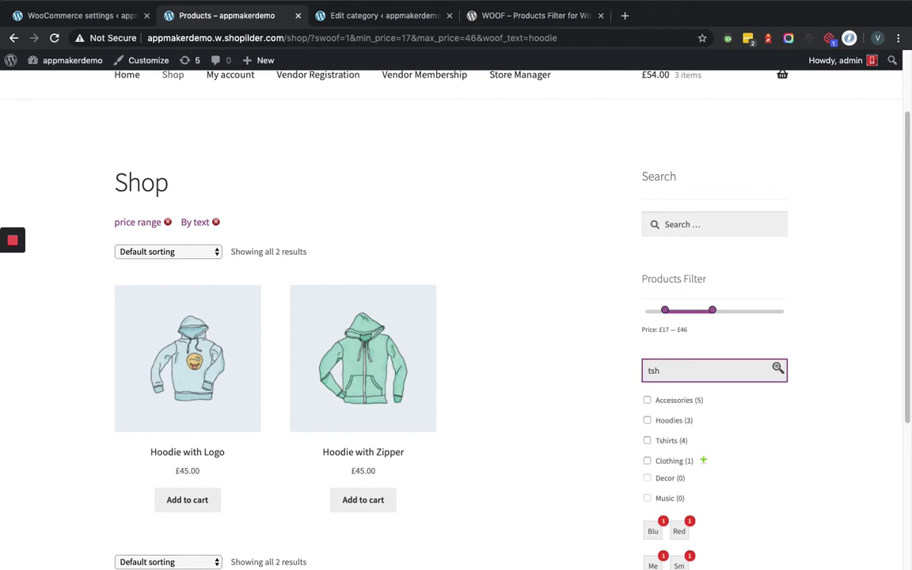
text(ir)
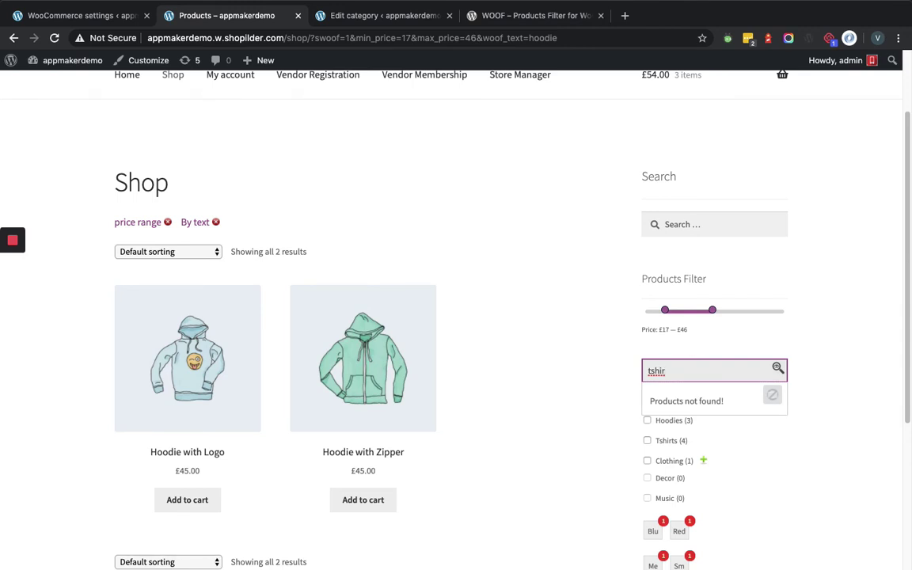
Replace the Products Filter title search text with "ho" and check the autocomplete suggestions
key(BackSpace)
key(BackSpace)
key(BackSpace)
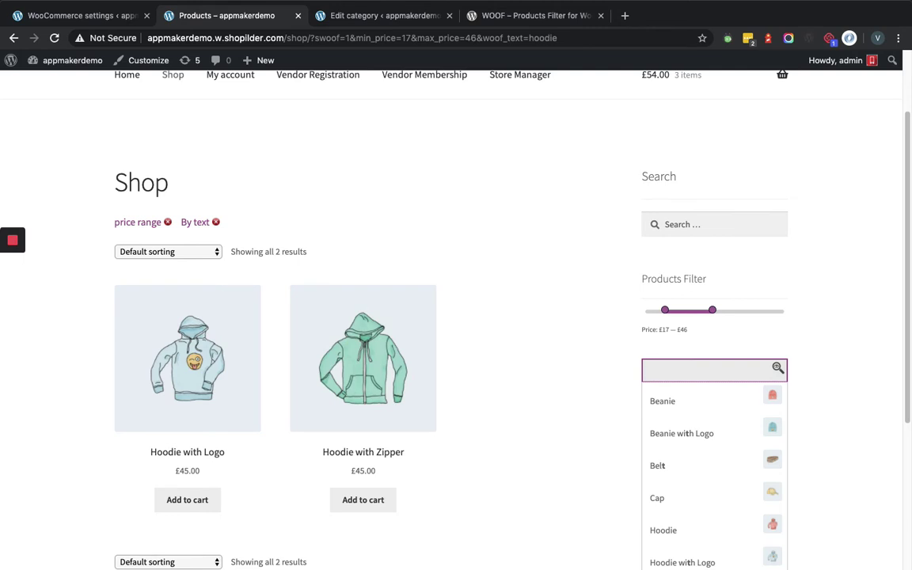
text(ho)
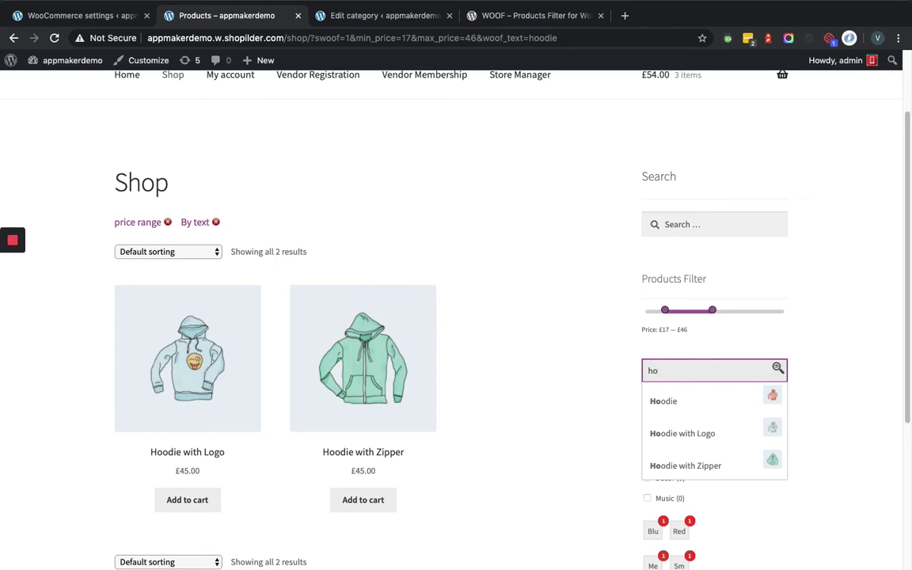
Return to the WOOF options, set "Try to ajaxify the shop" to "Yes" and save the settings
click(91, 16)
scroll(256, 310, down, 1)
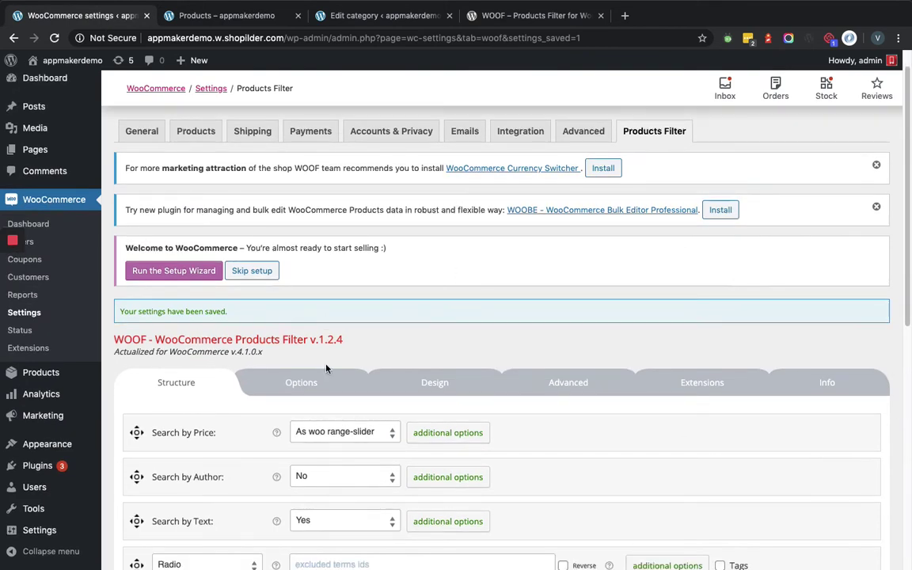
click(312, 383)
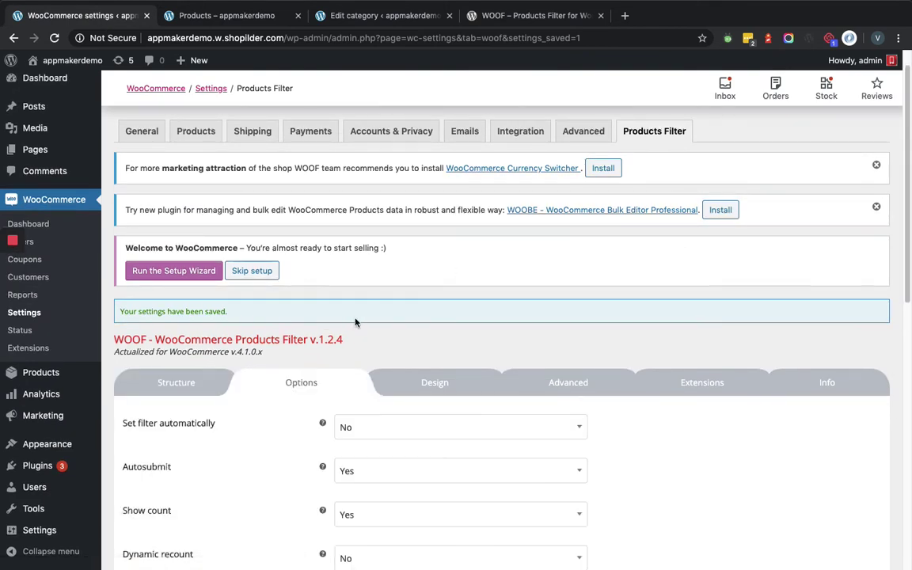
drag(908, 255, 909, 384)
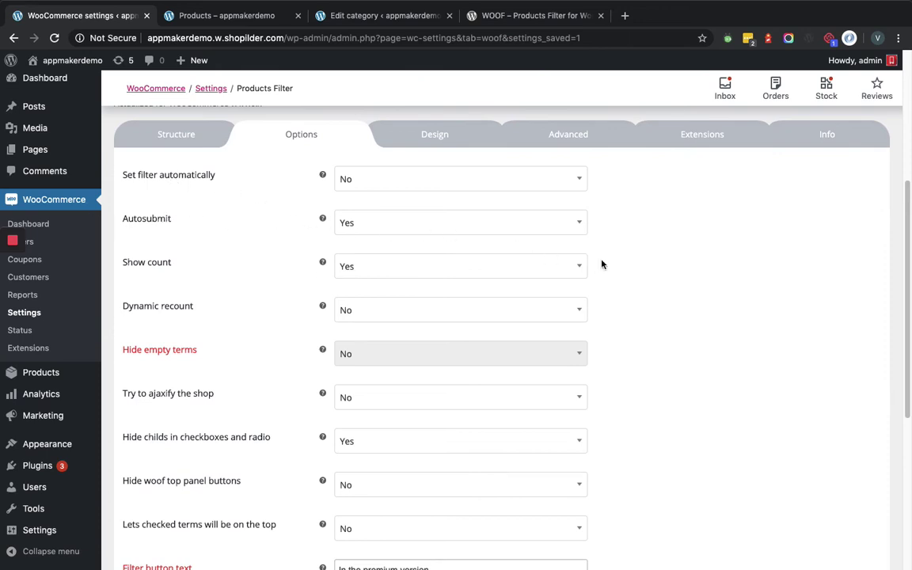
drag(906, 341, 906, 373)
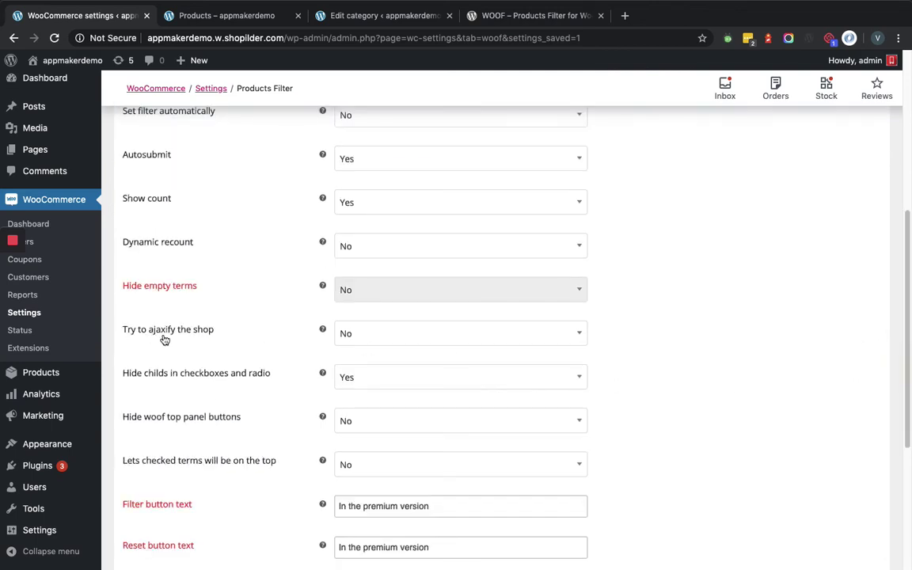
click(374, 335)
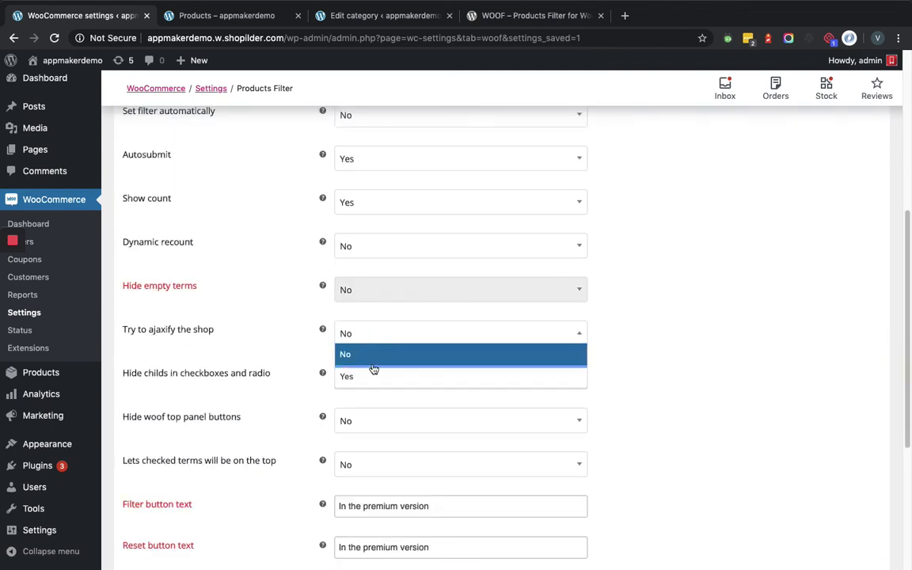
click(372, 378)
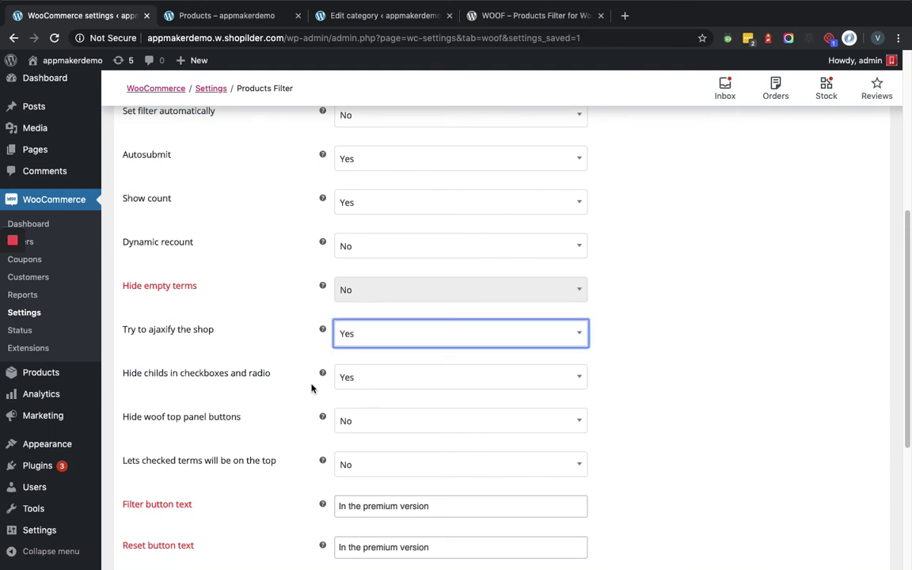
scroll(309, 401, up, 1)
scroll(309, 401, down, 5)
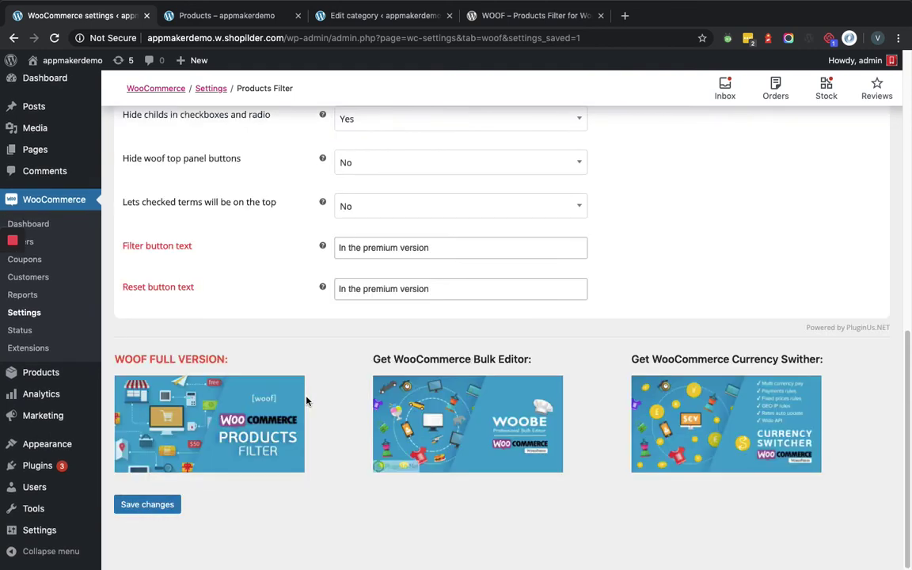
click(169, 506)
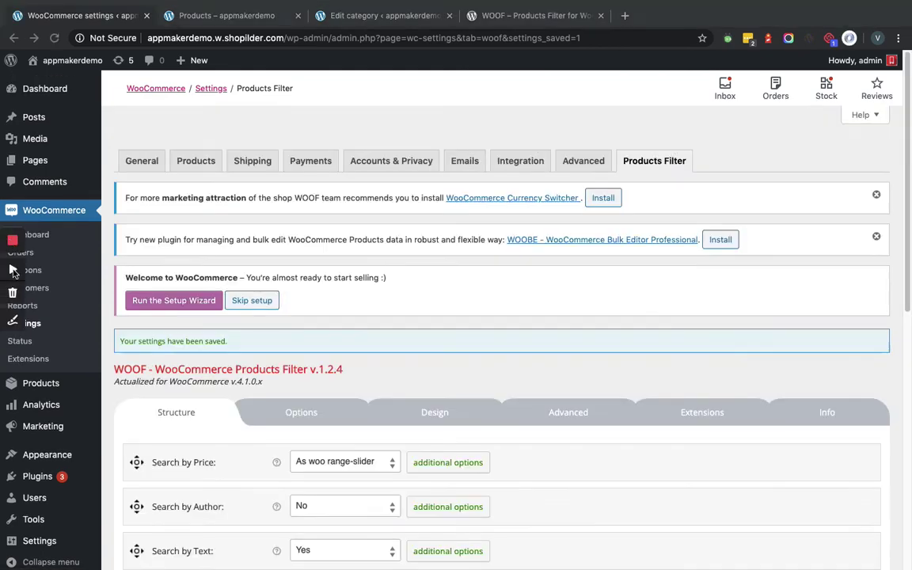
Reload the store's Shop page and reset all active filters in the Products Filter
click(219, 16)
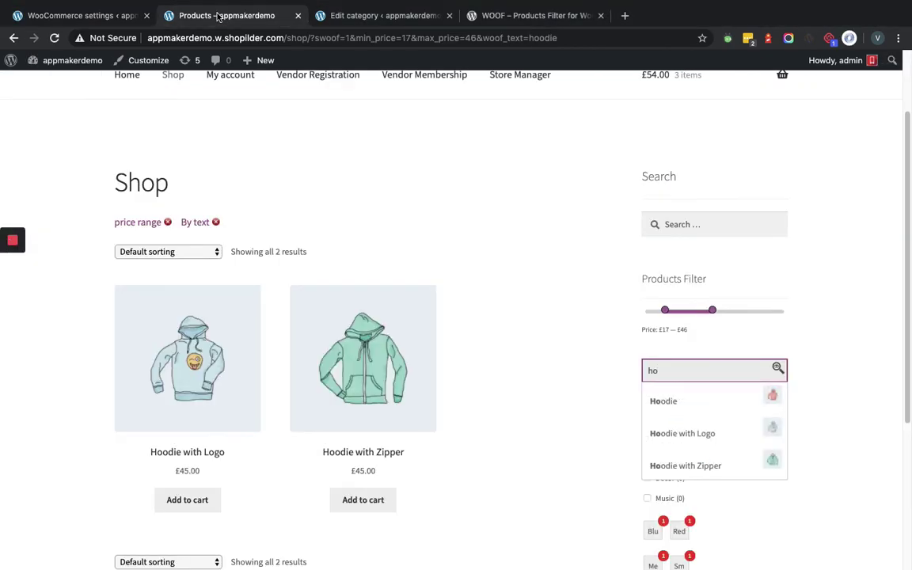
click(279, 39)
key(Return)
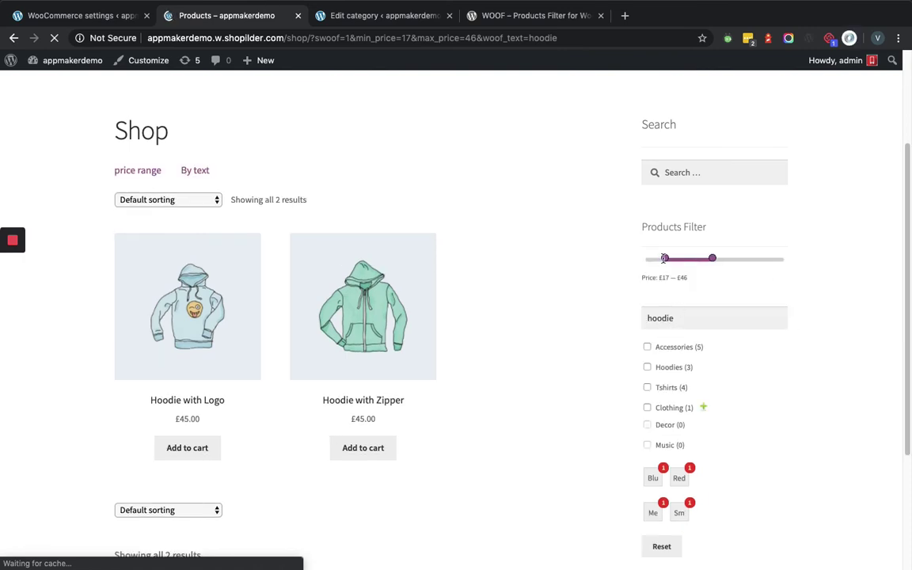
click(664, 548)
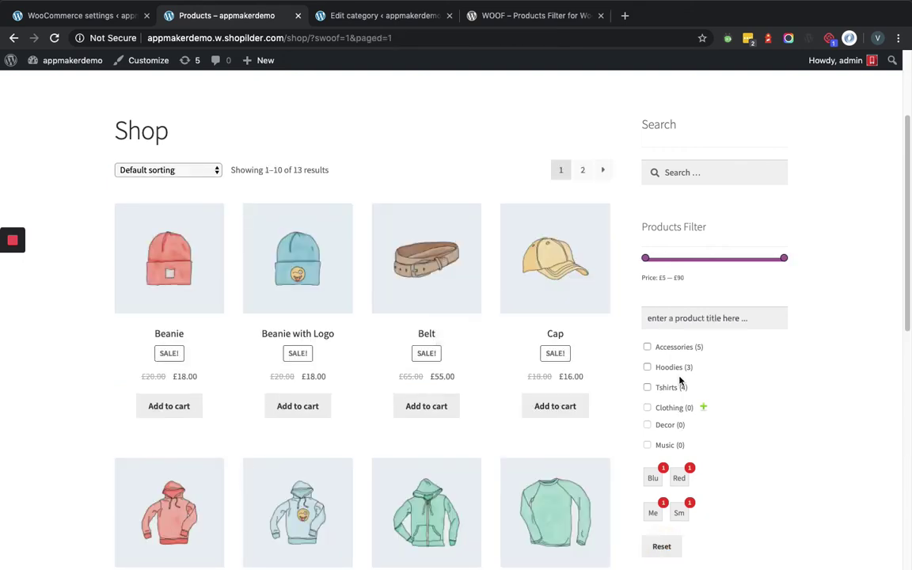
Test the ajax filtering with the Accessories category, the blue colour label and the "Sm" and "Me" size labels
click(647, 348)
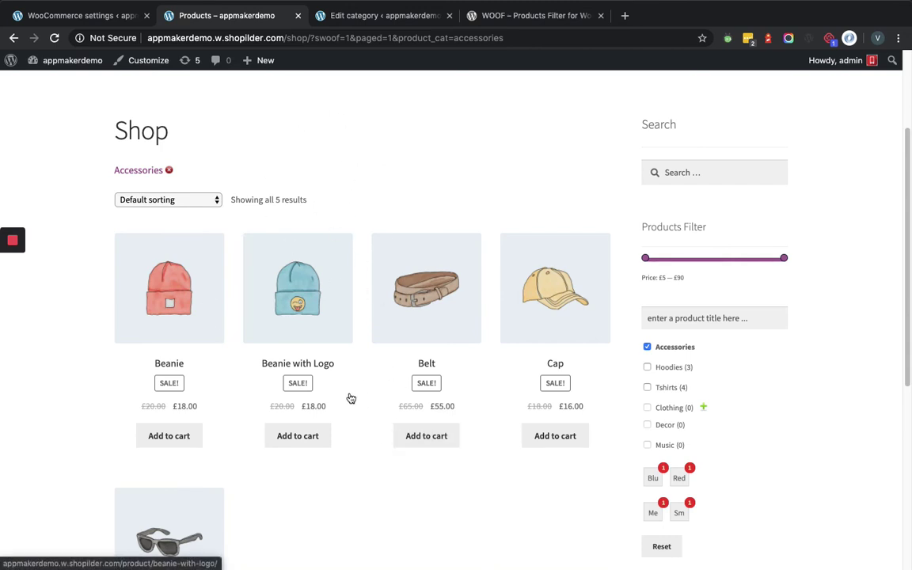
click(655, 484)
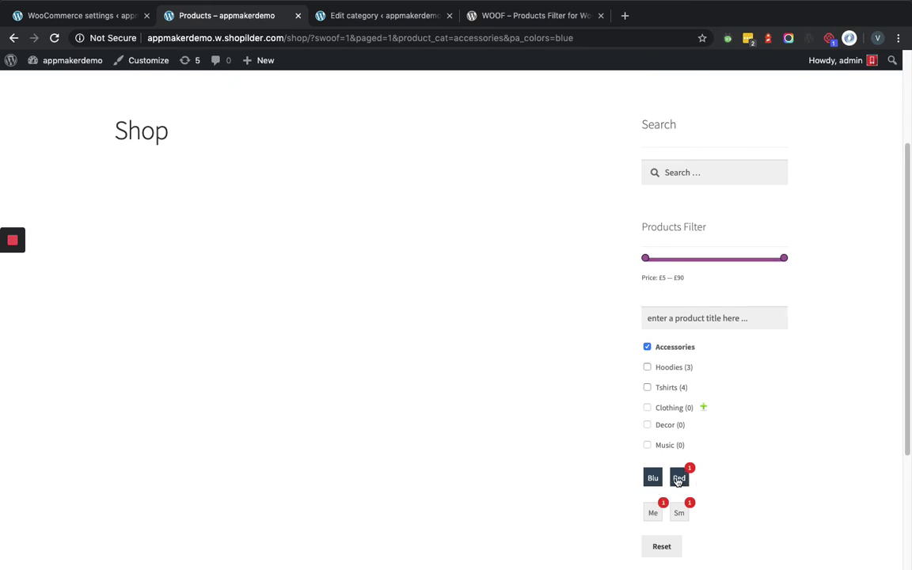
click(679, 513)
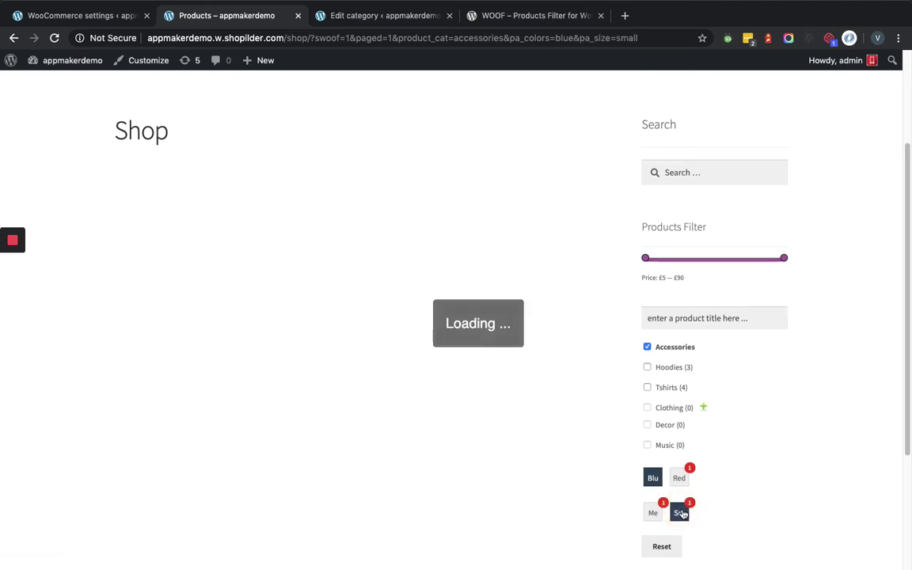
click(652, 513)
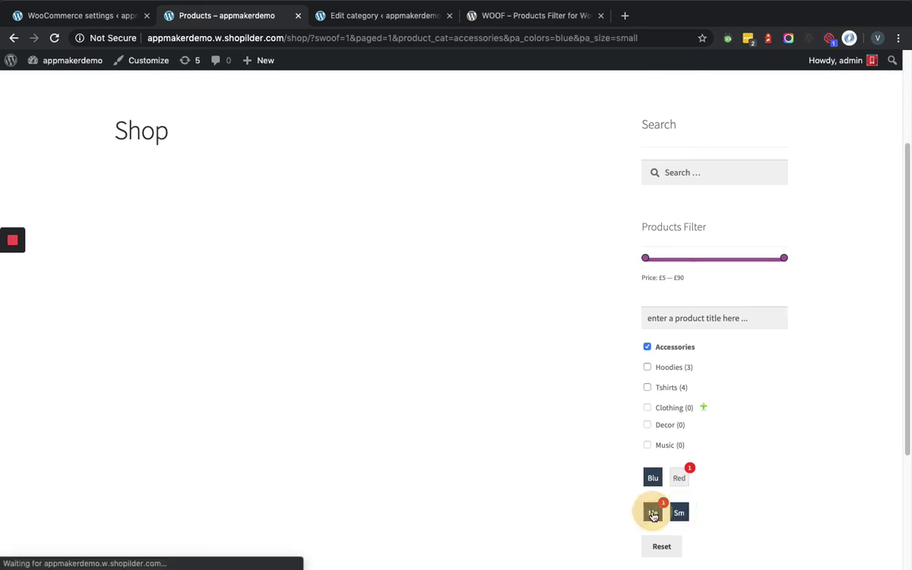
Clear the Accessories category filter on the Shop page and return to the WOOF options to review them
click(647, 347)
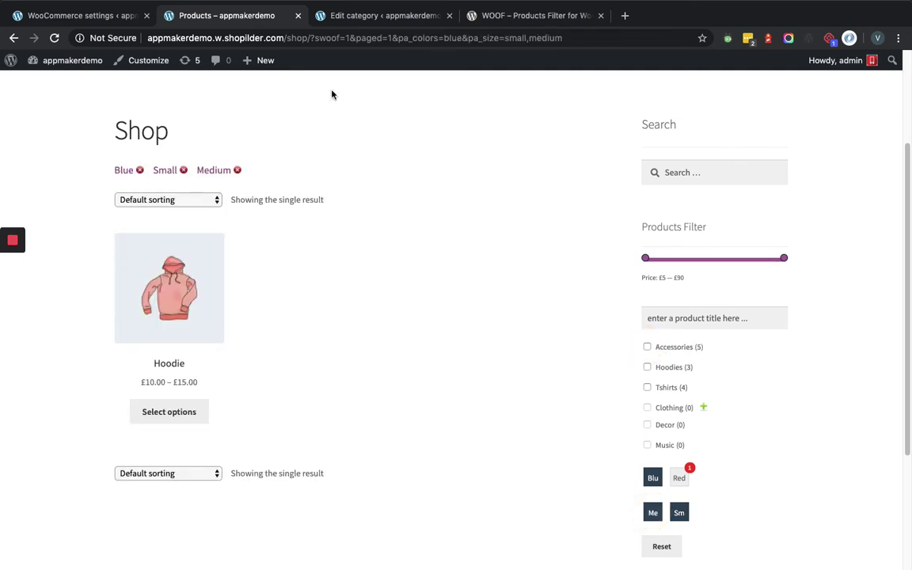
click(62, 15)
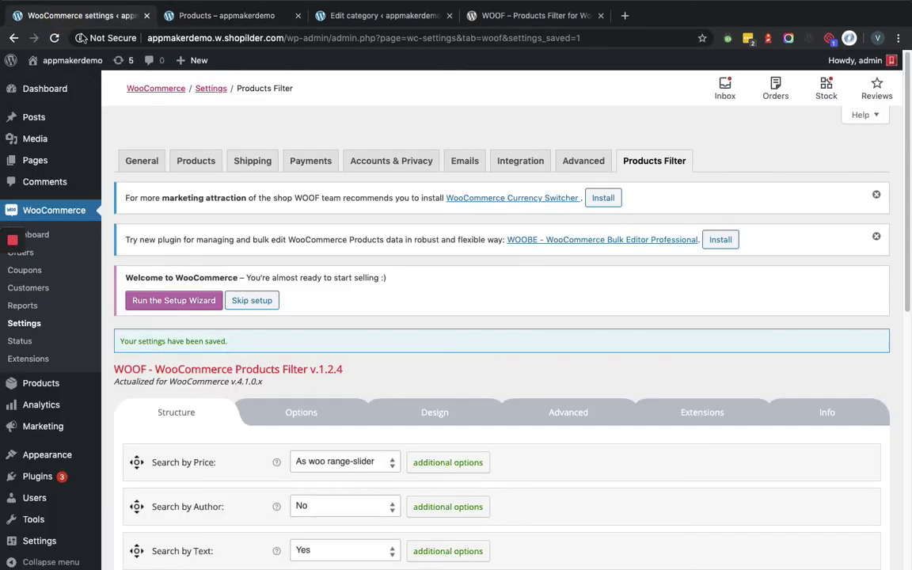
scroll(279, 372, down, 10)
scroll(294, 232, up, 5)
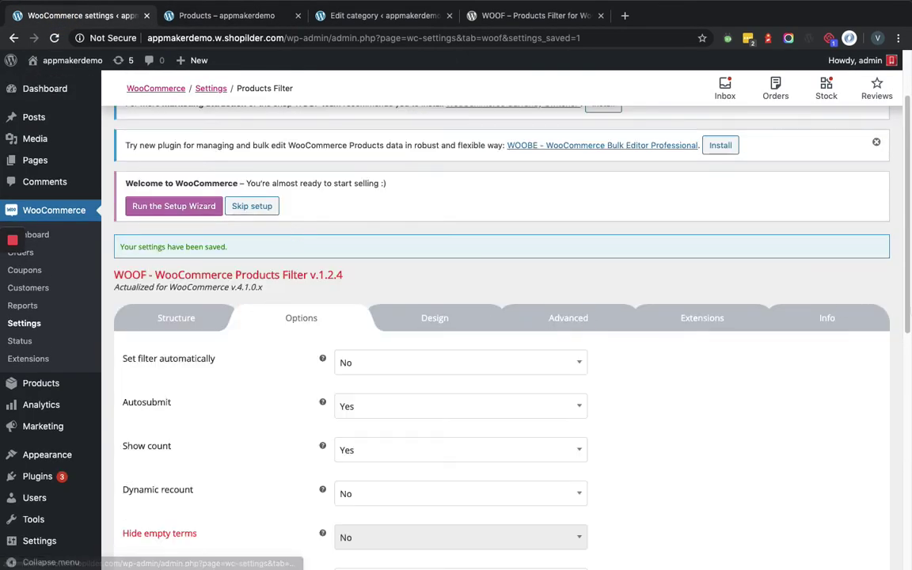
drag(907, 305, 906, 381)
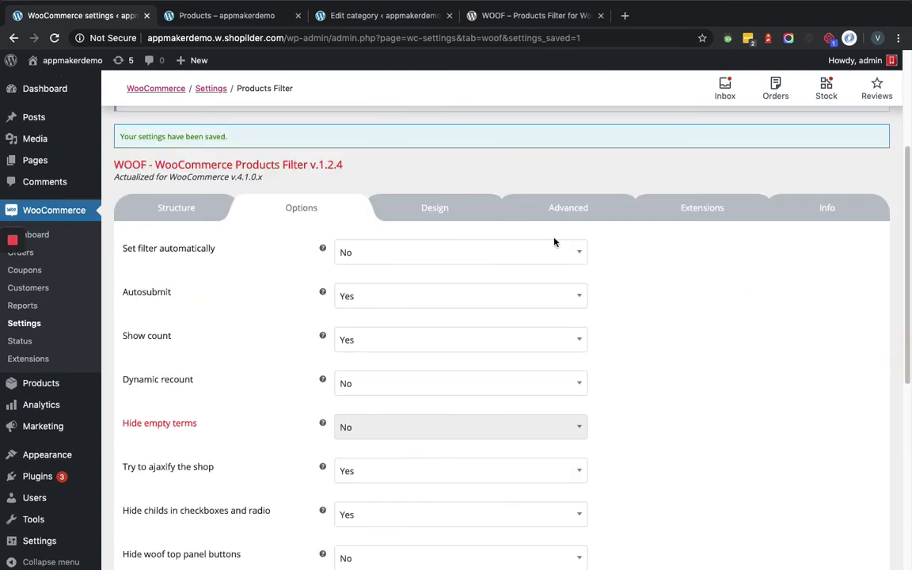
Set the WOOF radio and checkboxes skin to flat_blue, review the remaining design settings and save the changes
click(435, 215)
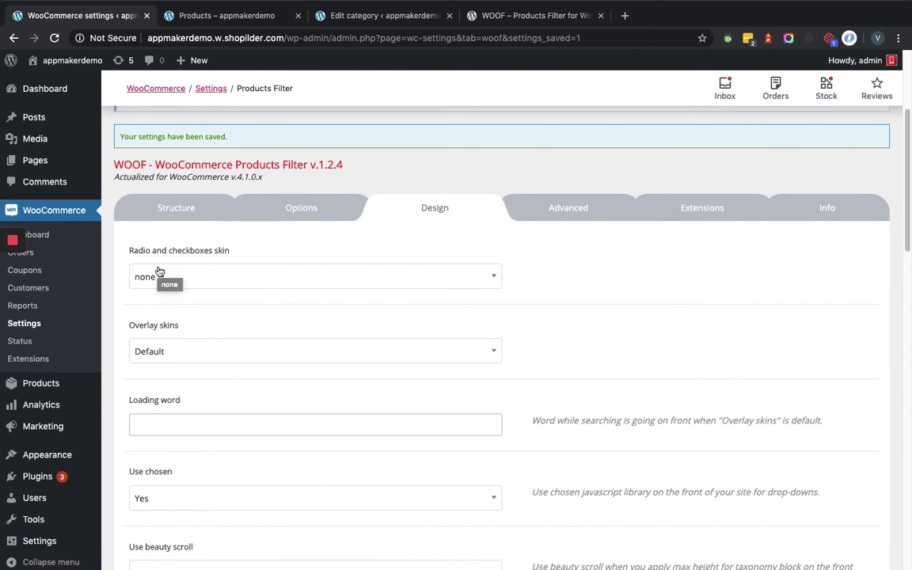
click(220, 286)
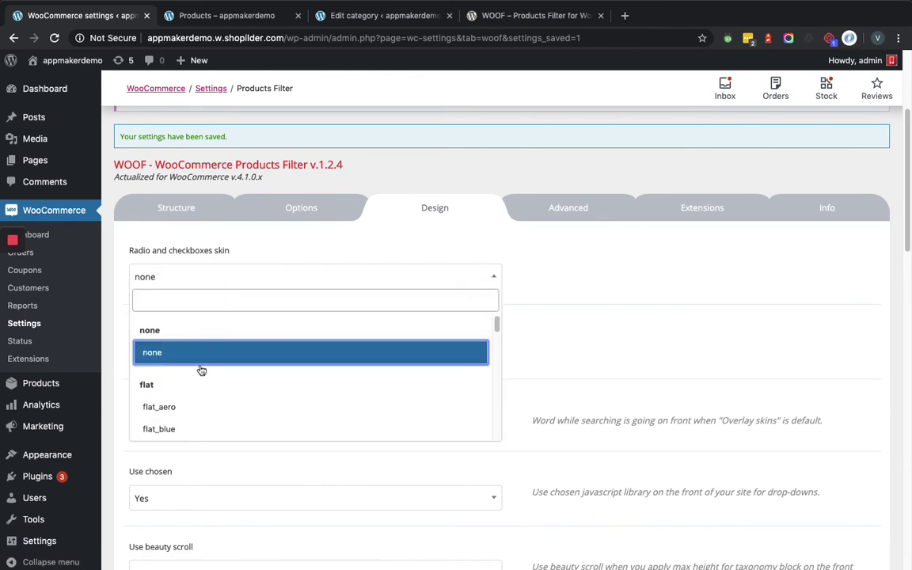
click(174, 429)
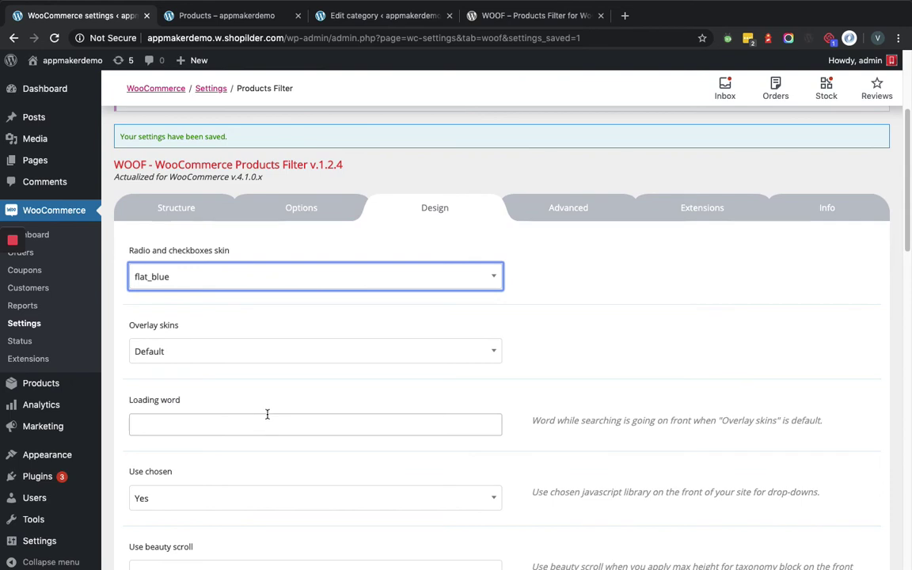
click(348, 362)
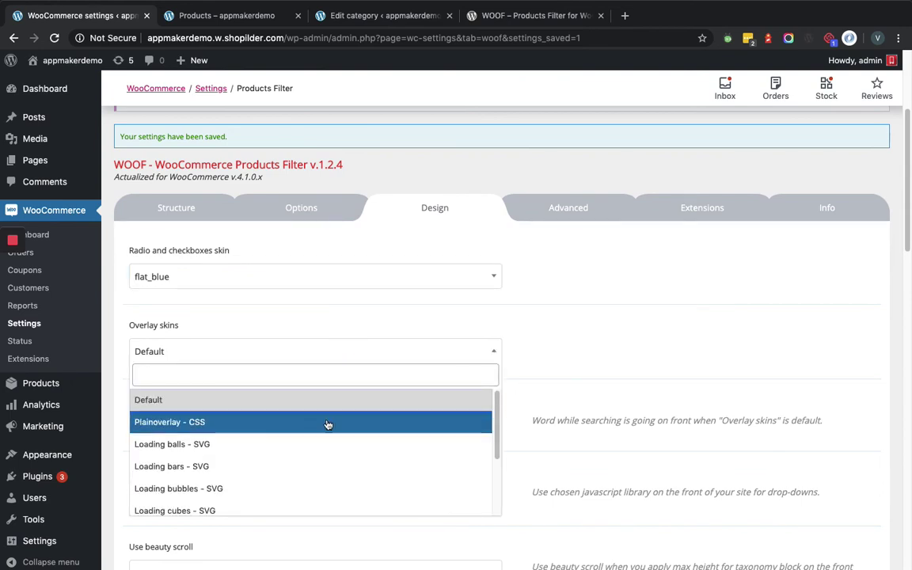
click(586, 358)
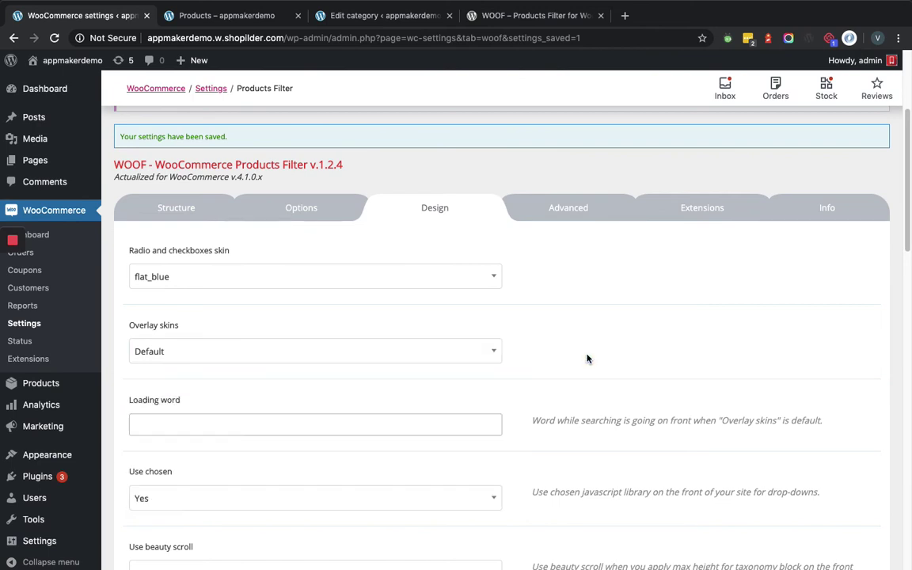
drag(908, 221, 910, 341)
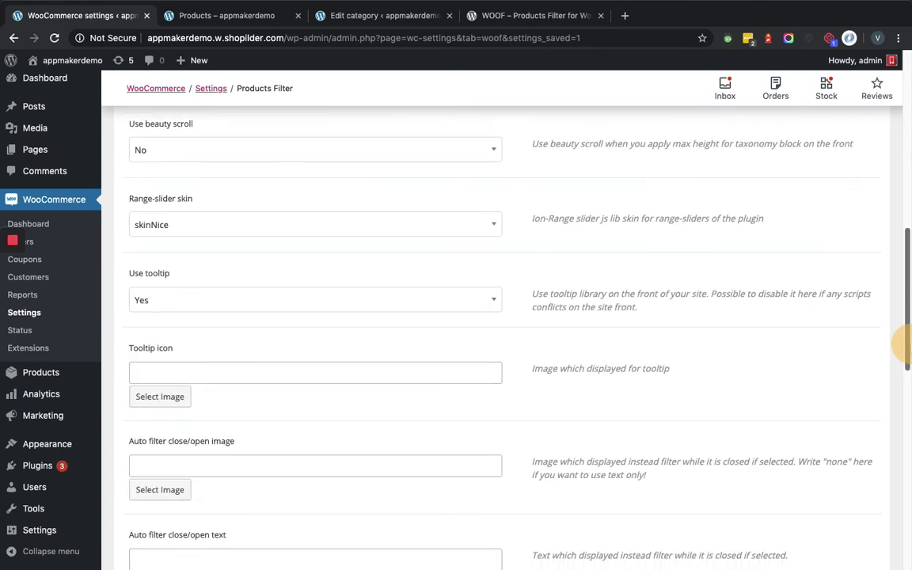
drag(904, 342, 901, 260)
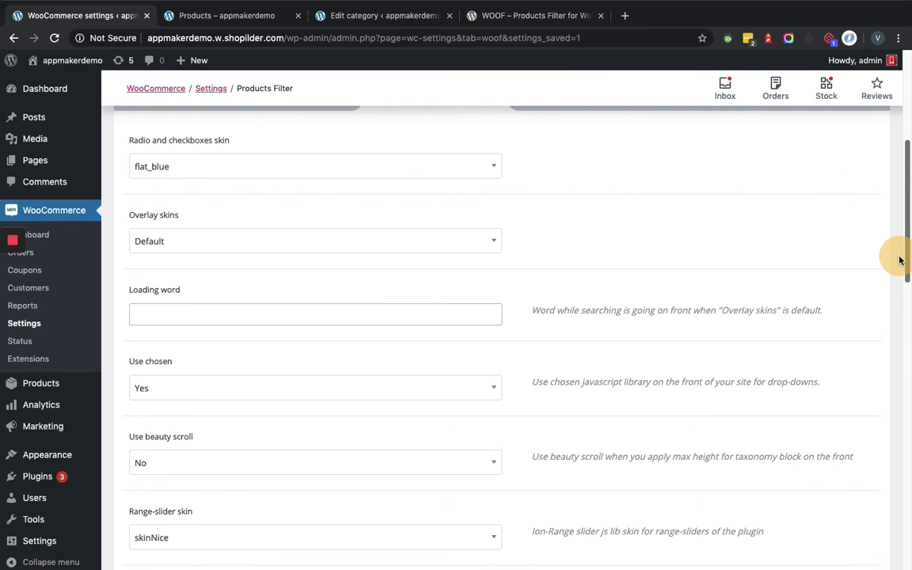
drag(900, 260, 897, 527)
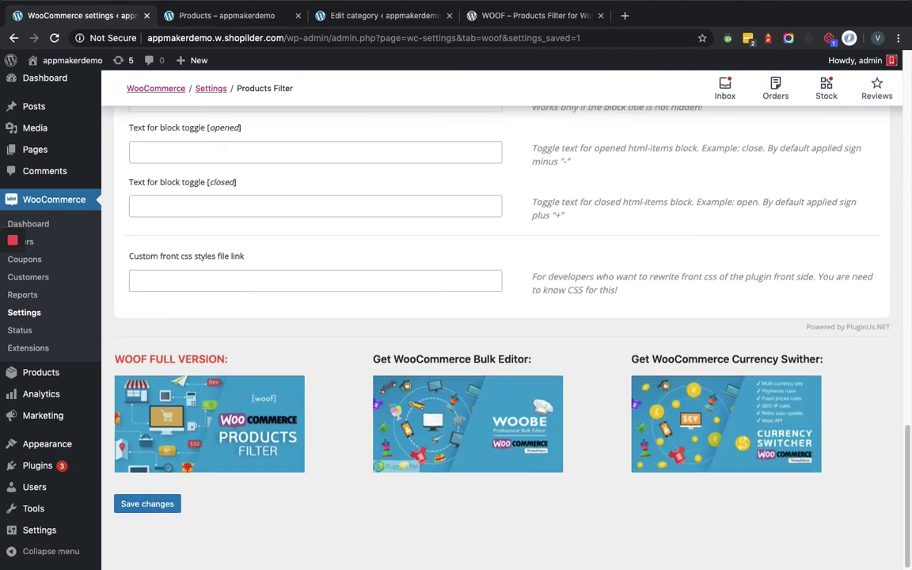
click(155, 505)
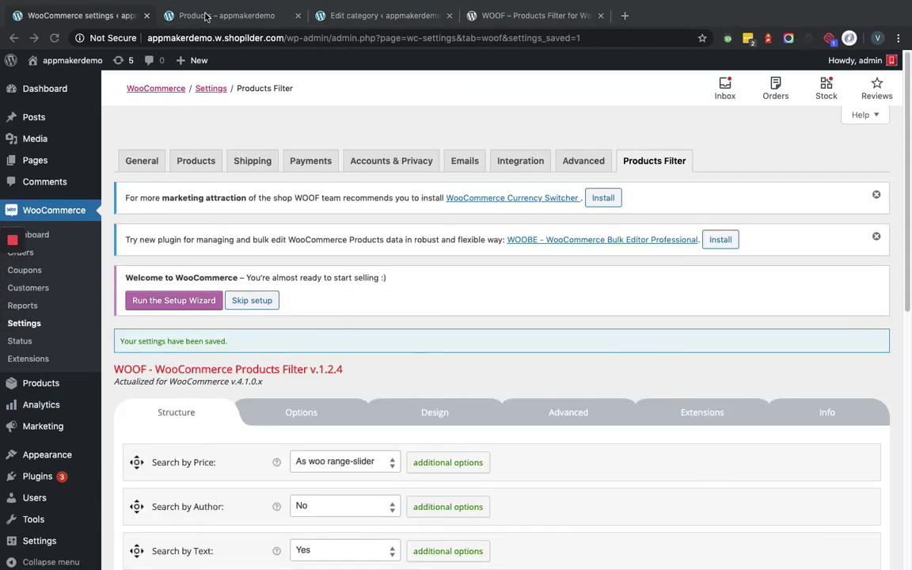
Reload the store's Shop page and test the restyled checkboxes by filtering on Accessories, Hoodies and Tshirts
click(206, 16)
click(52, 38)
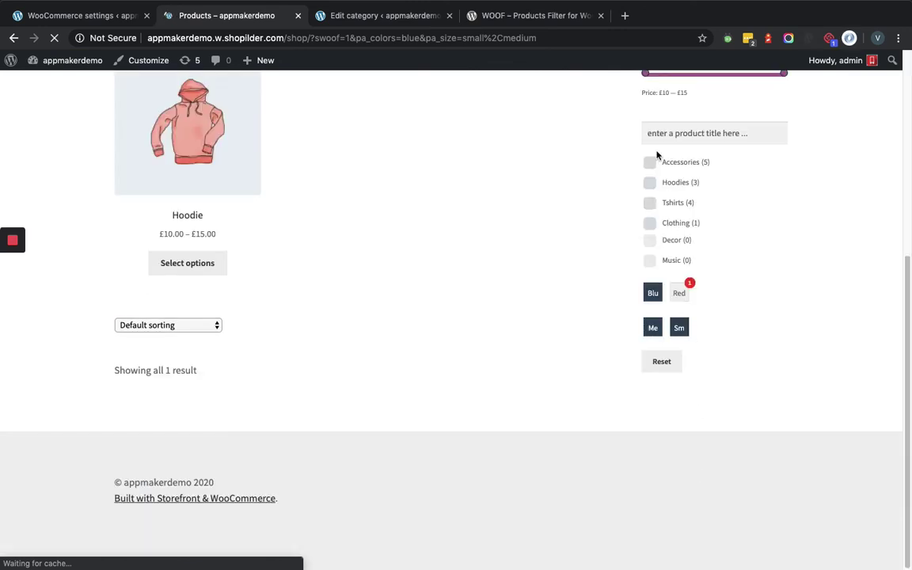
click(651, 163)
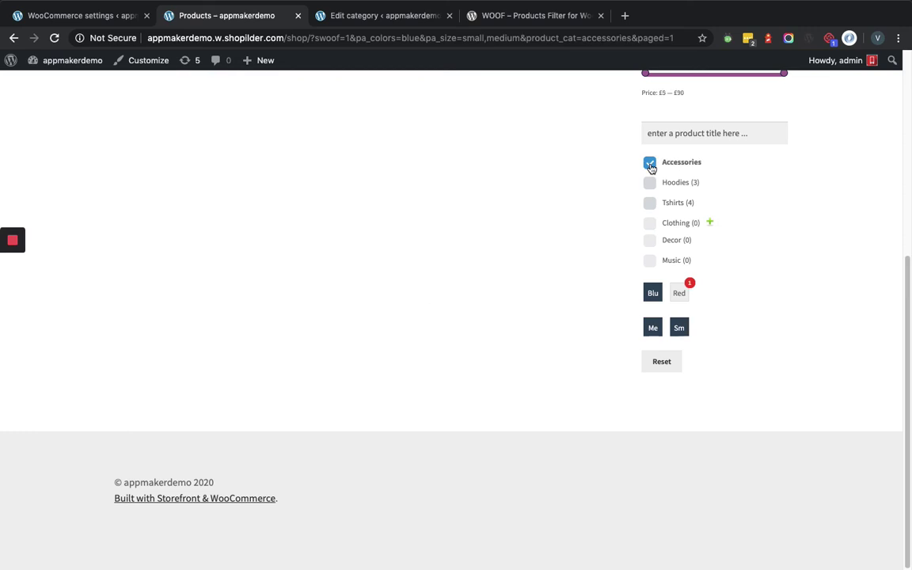
click(650, 184)
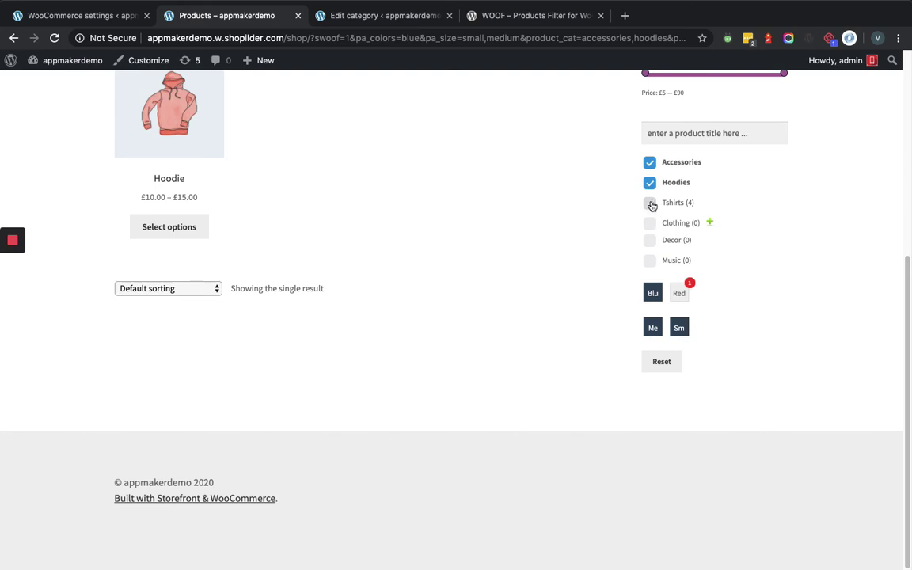
click(652, 204)
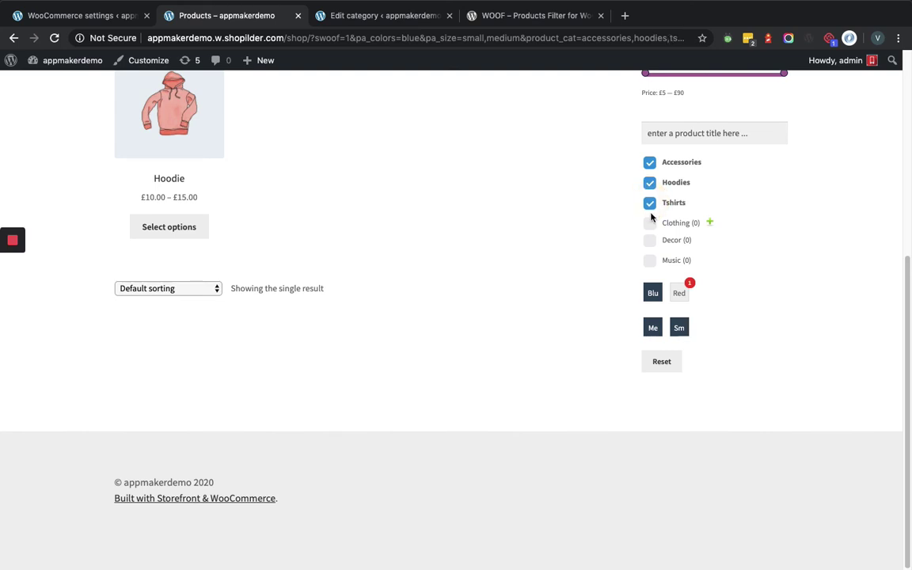
Remove the "Sm" and "Me" size labels from the active product filters
scroll(535, 259, up, 1)
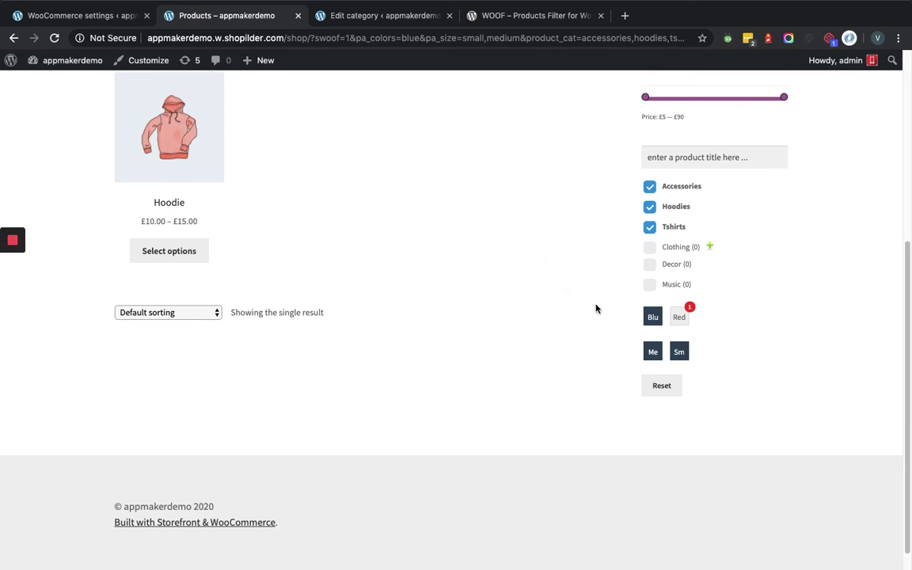
click(682, 355)
click(654, 353)
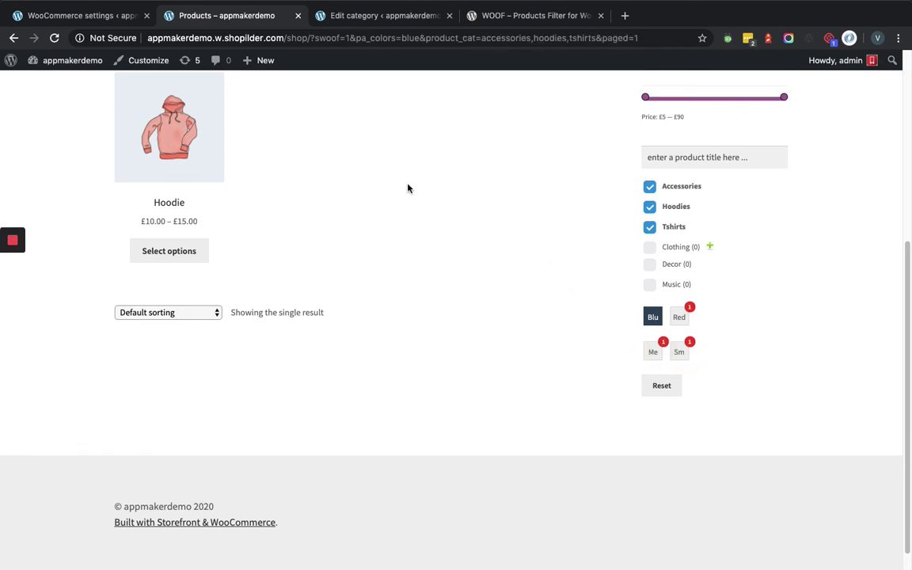
Return to the WOOF settings and examine the advanced code options for custom CSS, JavaScript after AJAX and page-specific plugin initialization
click(110, 16)
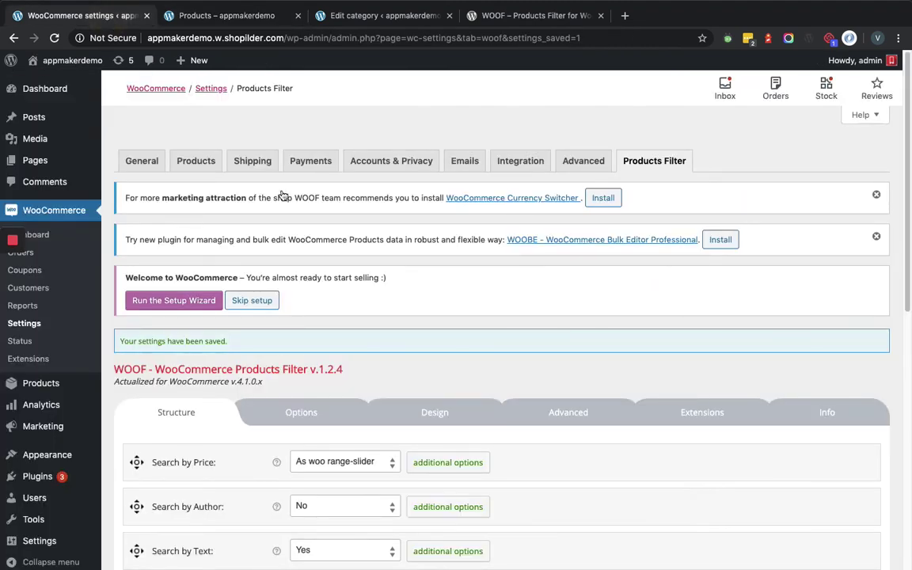
scroll(468, 358, down, 3)
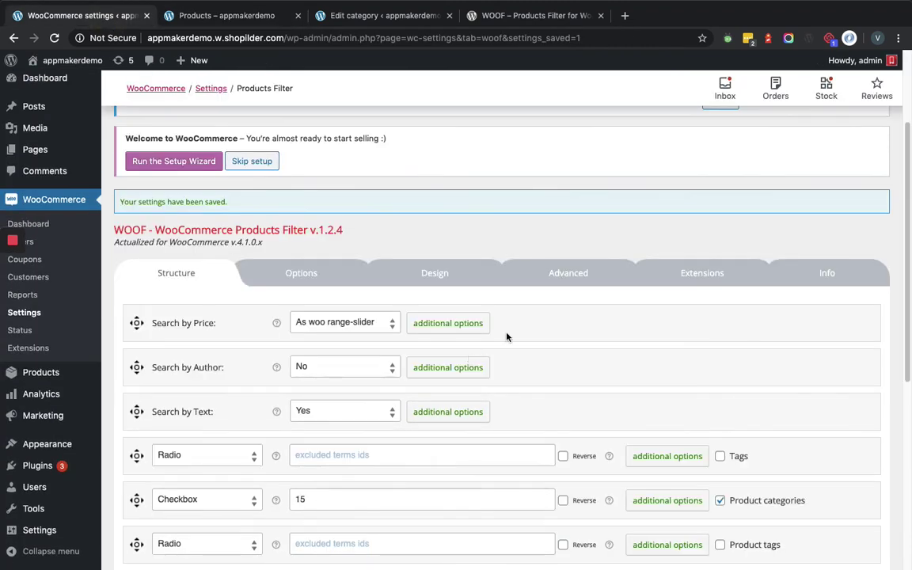
click(560, 273)
scroll(232, 350, down, 8)
scroll(214, 291, up, 6)
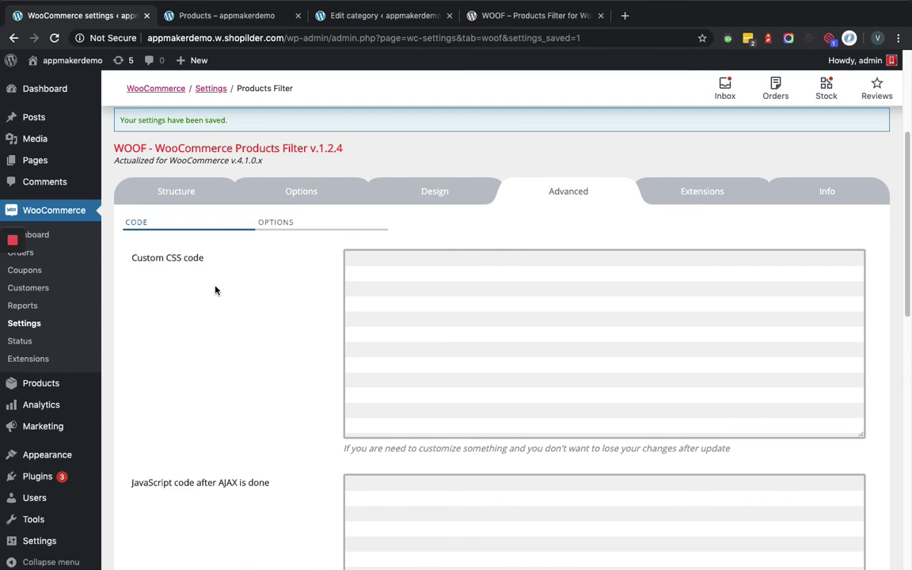
scroll(207, 509, down, 10)
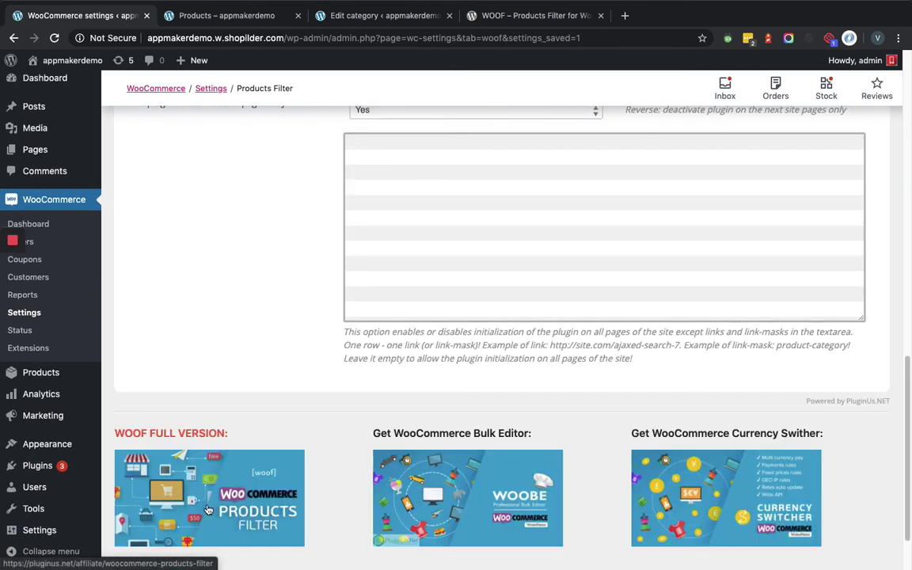
scroll(242, 355, up, 1)
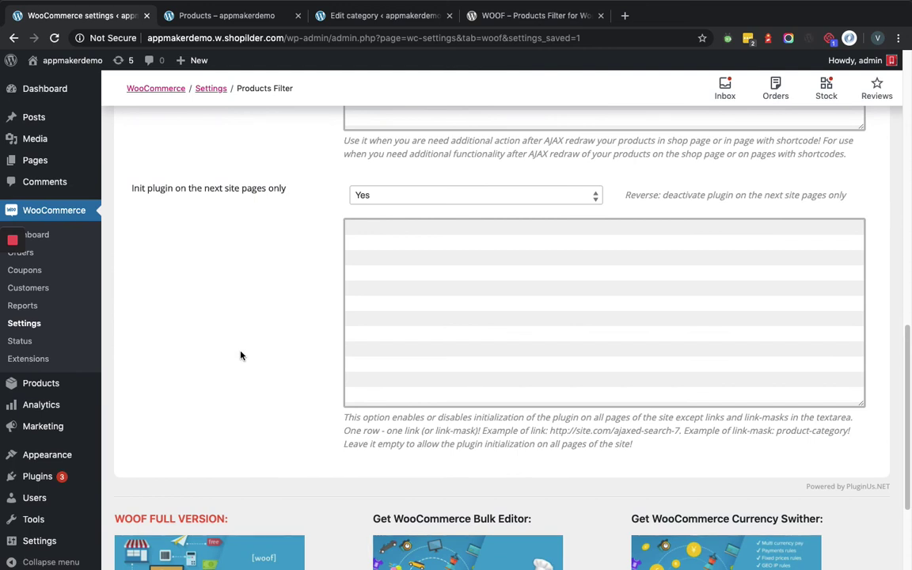
scroll(288, 302, up, 8)
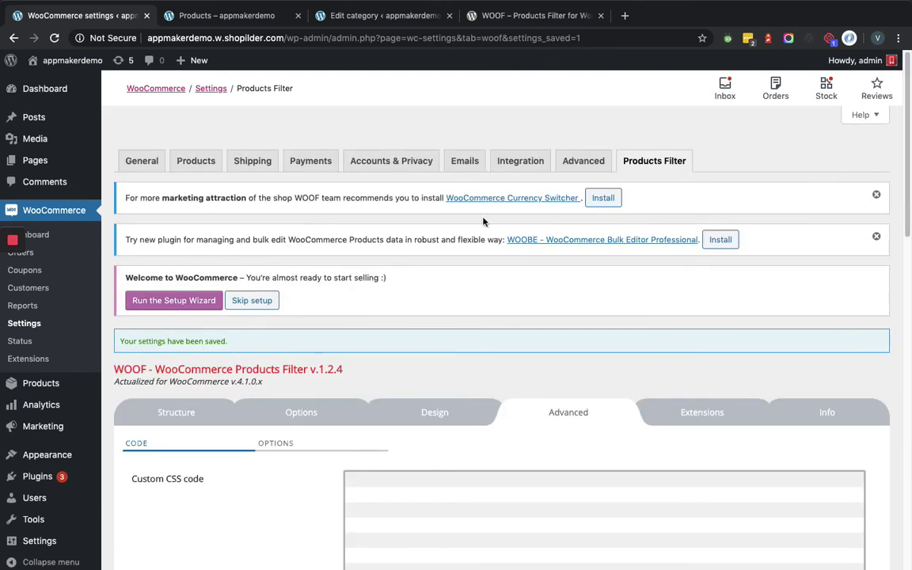
Examine the WOOF default extensions and the Info section with its documentation links, demo sites and video tutorial
click(693, 415)
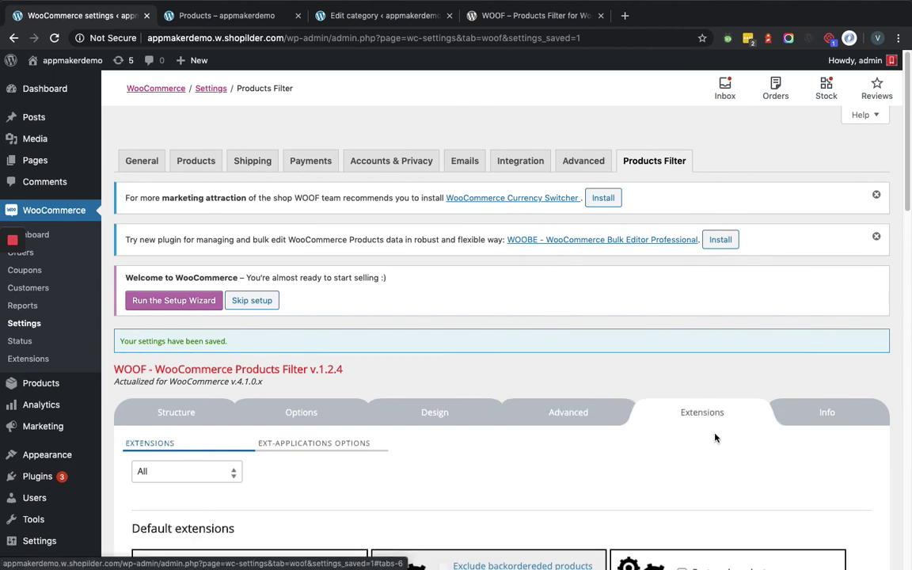
scroll(571, 455, down, 3)
scroll(570, 459, down, 4)
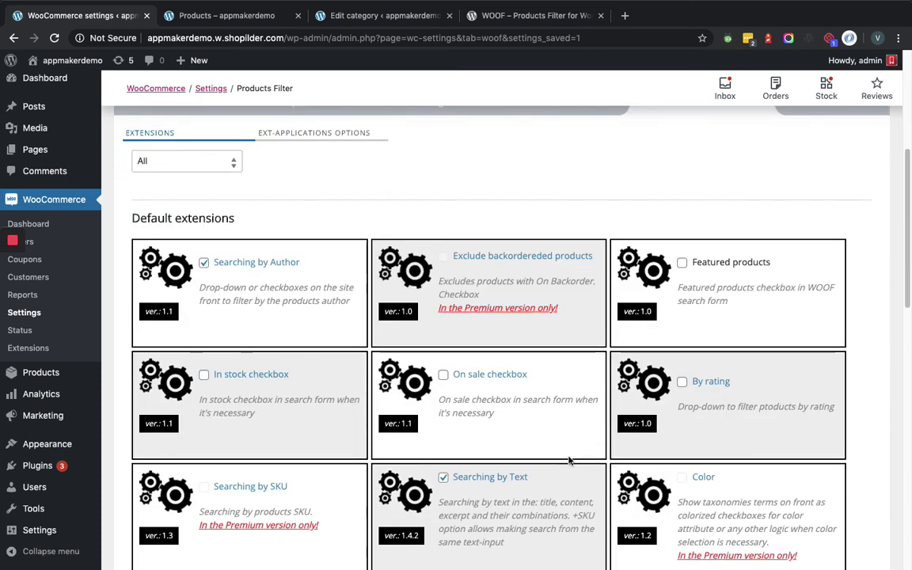
scroll(532, 422, up, 2)
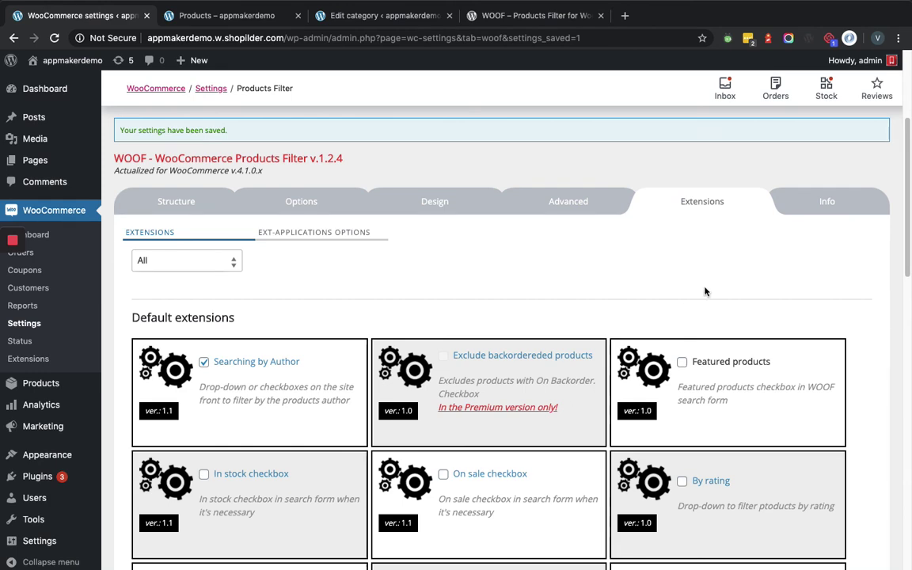
click(829, 209)
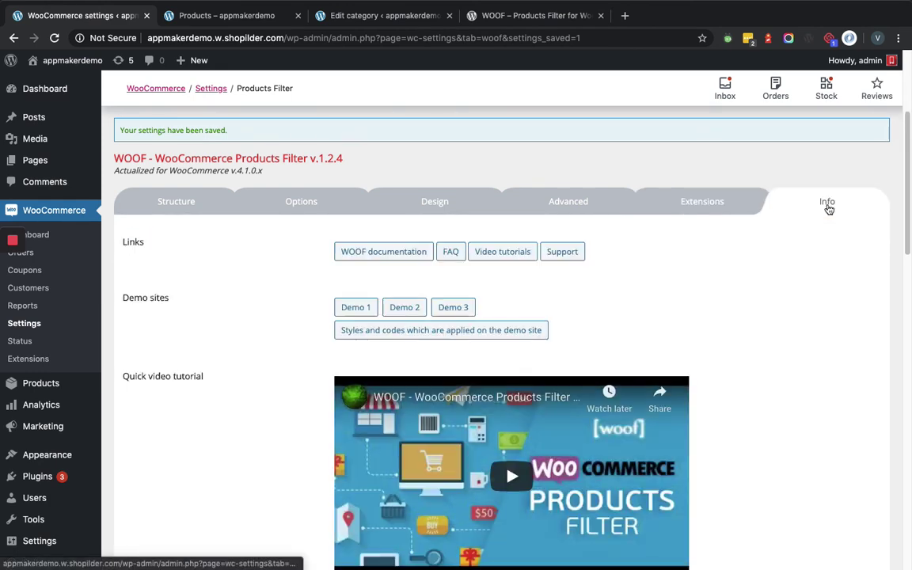
scroll(249, 289, down, 5)
scroll(248, 287, up, 5)
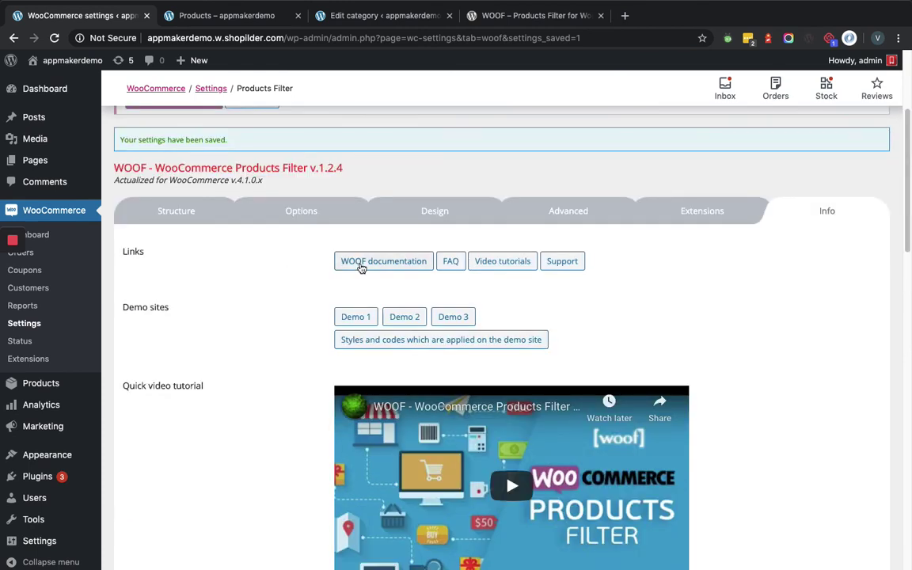